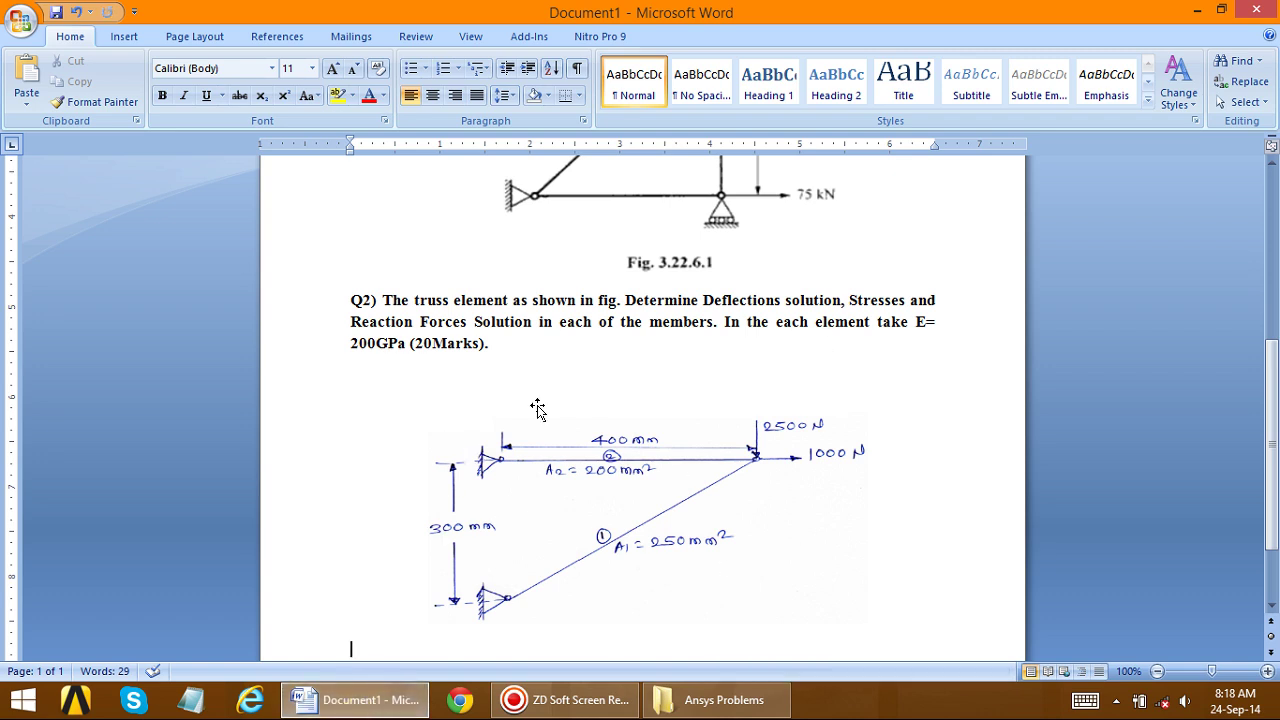
{"action": "scroll", "coordinate": [828, 521], "scroll_direction": "up", "scroll_amount": 1}
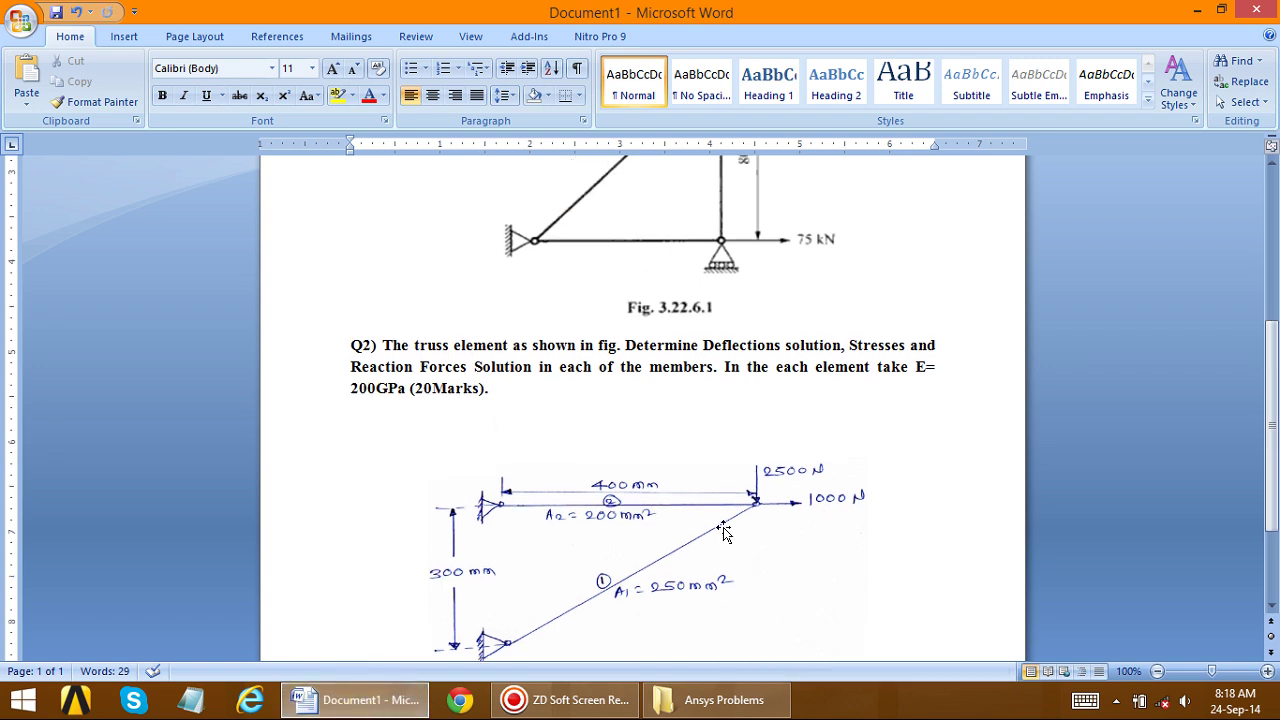
{"action": "left_click", "coordinate": [568, 700]}
{"action": "left_click", "coordinate": [571, 707]}
{"action": "left_click", "coordinate": [560, 700]}
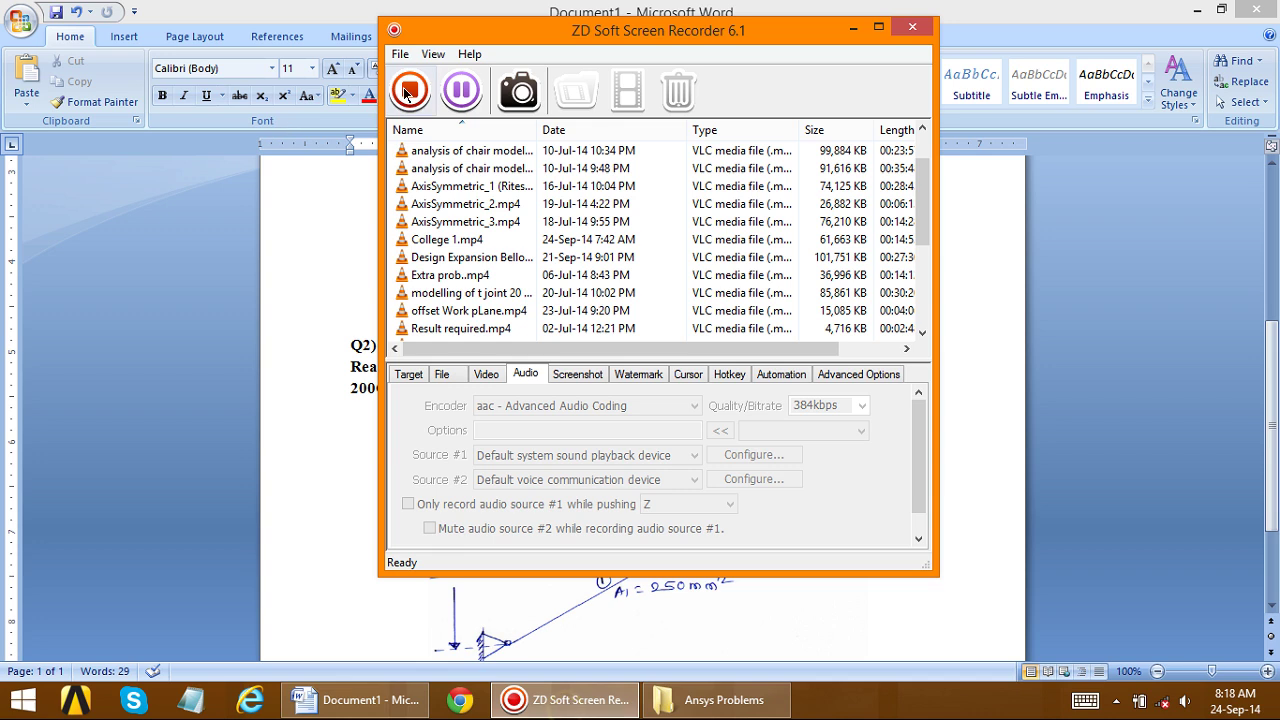
{"action": "left_click", "coordinate": [852, 28]}
- Examine the four-bar truss example and the Q2 truss problem, including their dimensions, cross-sectional areas and loads
{"action": "scroll", "coordinate": [570, 275], "scroll_direction": "up", "scroll_amount": 3}
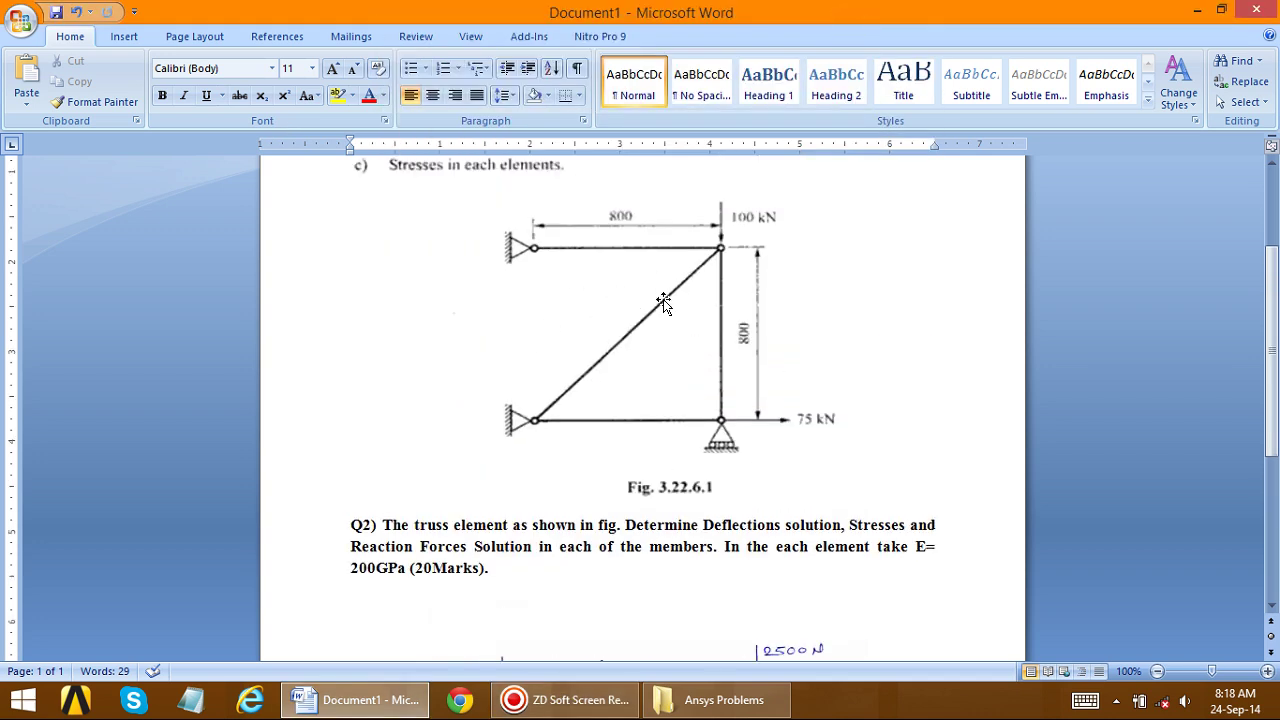
{"action": "scroll", "coordinate": [634, 370], "scroll_direction": "down", "scroll_amount": 4}
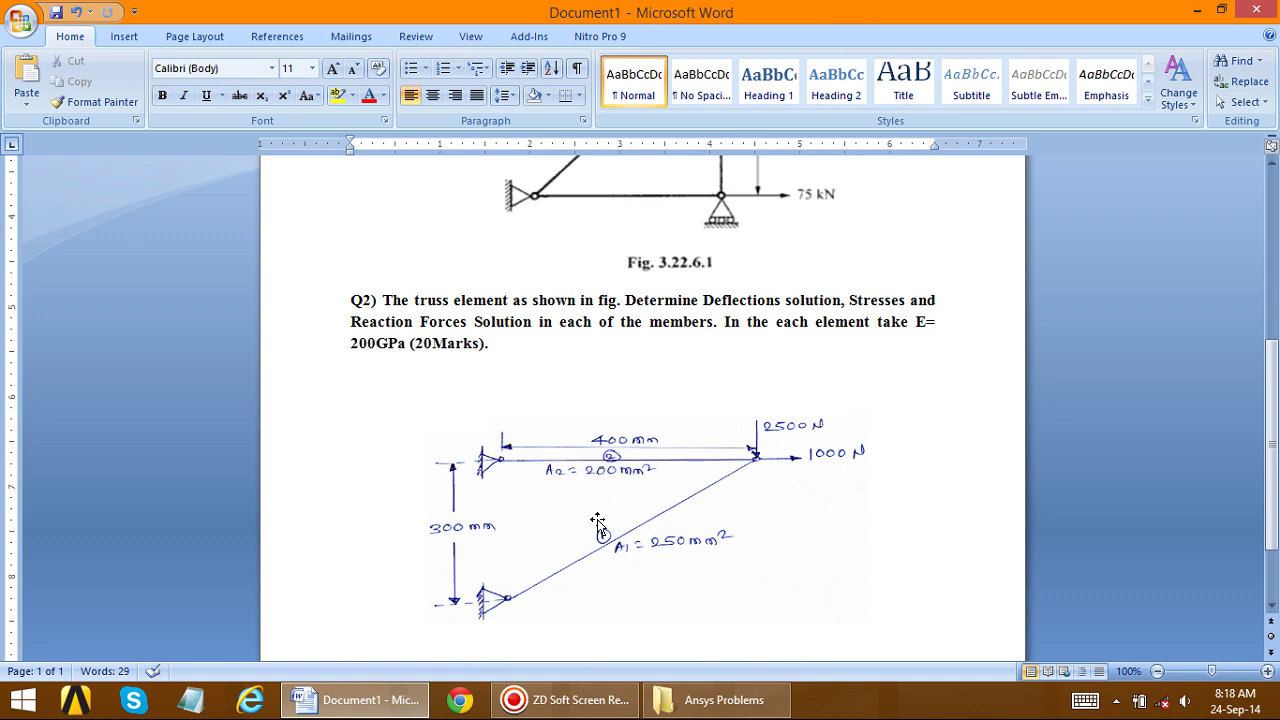
{"action": "scroll", "coordinate": [667, 488], "scroll_direction": "up", "scroll_amount": 3}
{"action": "scroll", "coordinate": [655, 343], "scroll_direction": "up", "scroll_amount": 2}
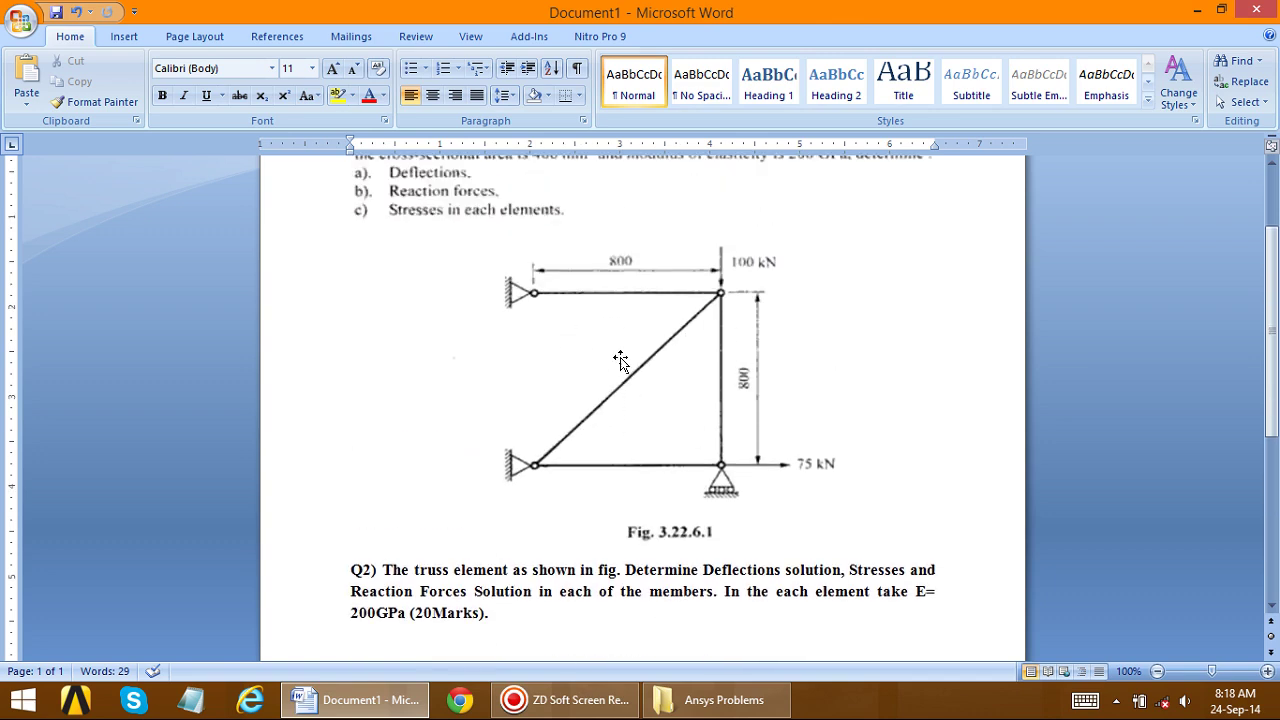
{"action": "scroll", "coordinate": [620, 362], "scroll_direction": "up", "scroll_amount": 3}
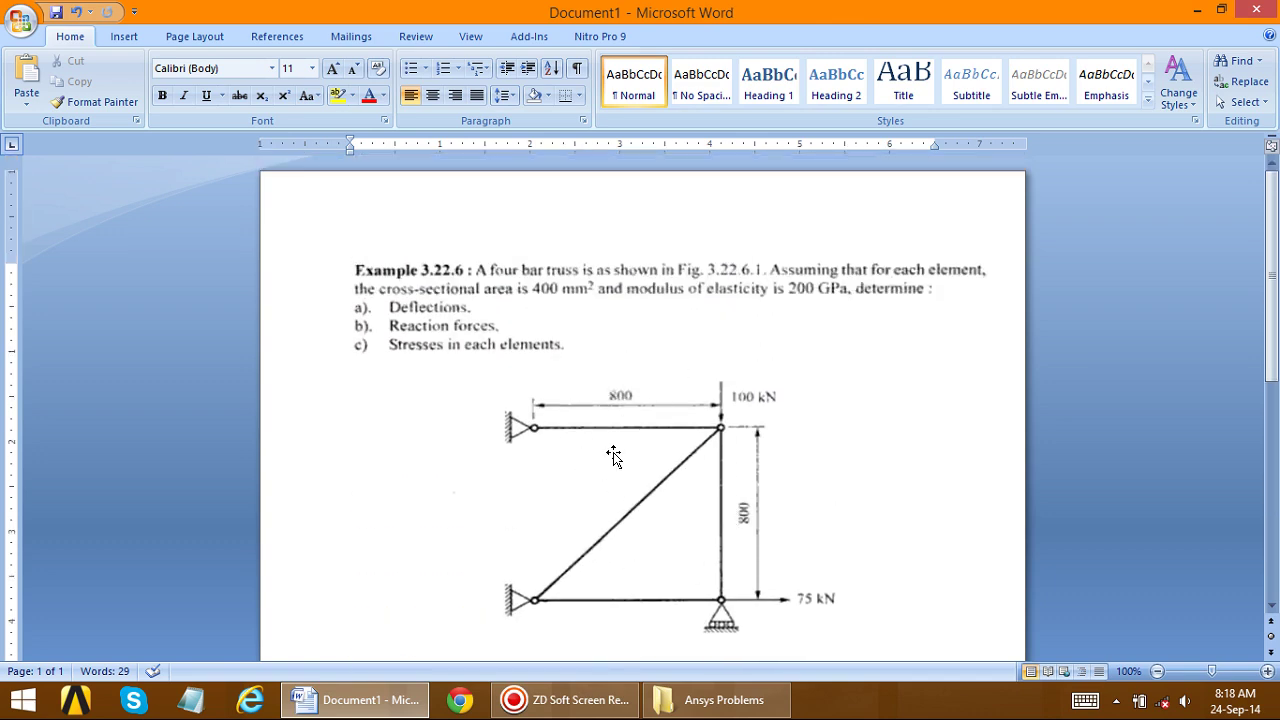
{"action": "scroll", "coordinate": [614, 456], "scroll_direction": "down", "scroll_amount": 4}
{"action": "scroll", "coordinate": [631, 423], "scroll_direction": "up", "scroll_amount": 3}
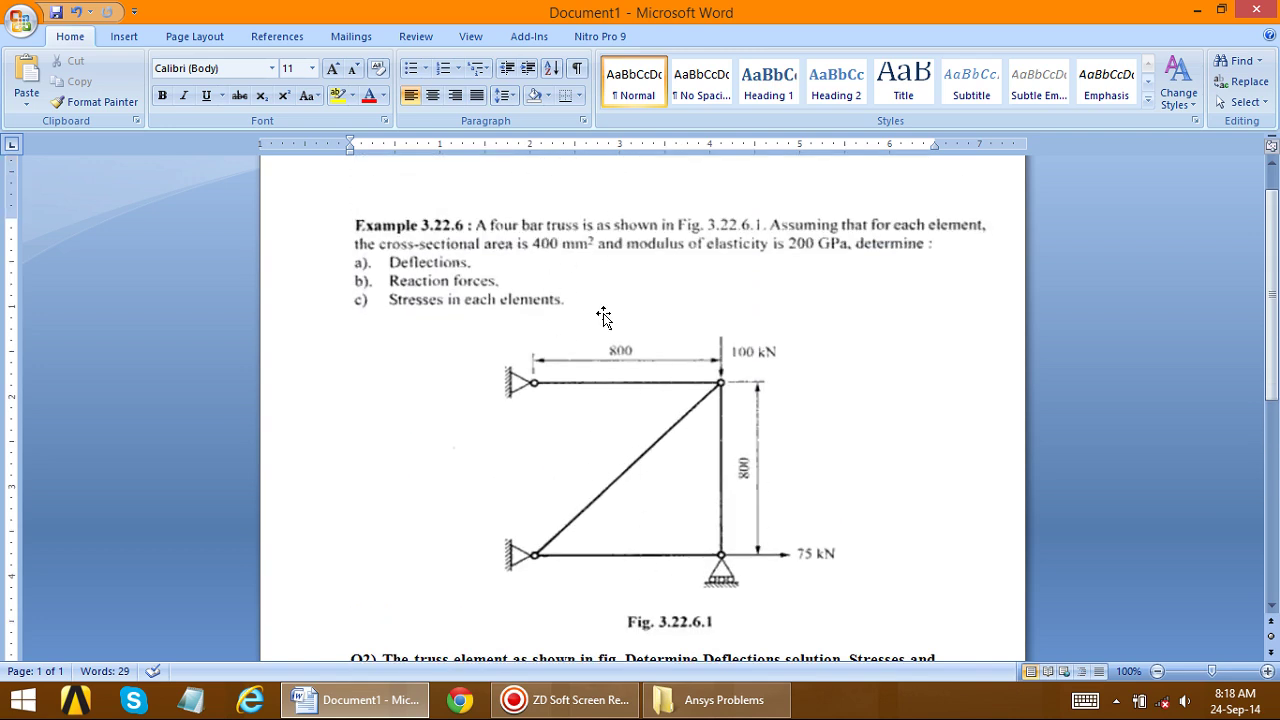
{"action": "scroll", "coordinate": [682, 428], "scroll_direction": "down", "scroll_amount": 10}
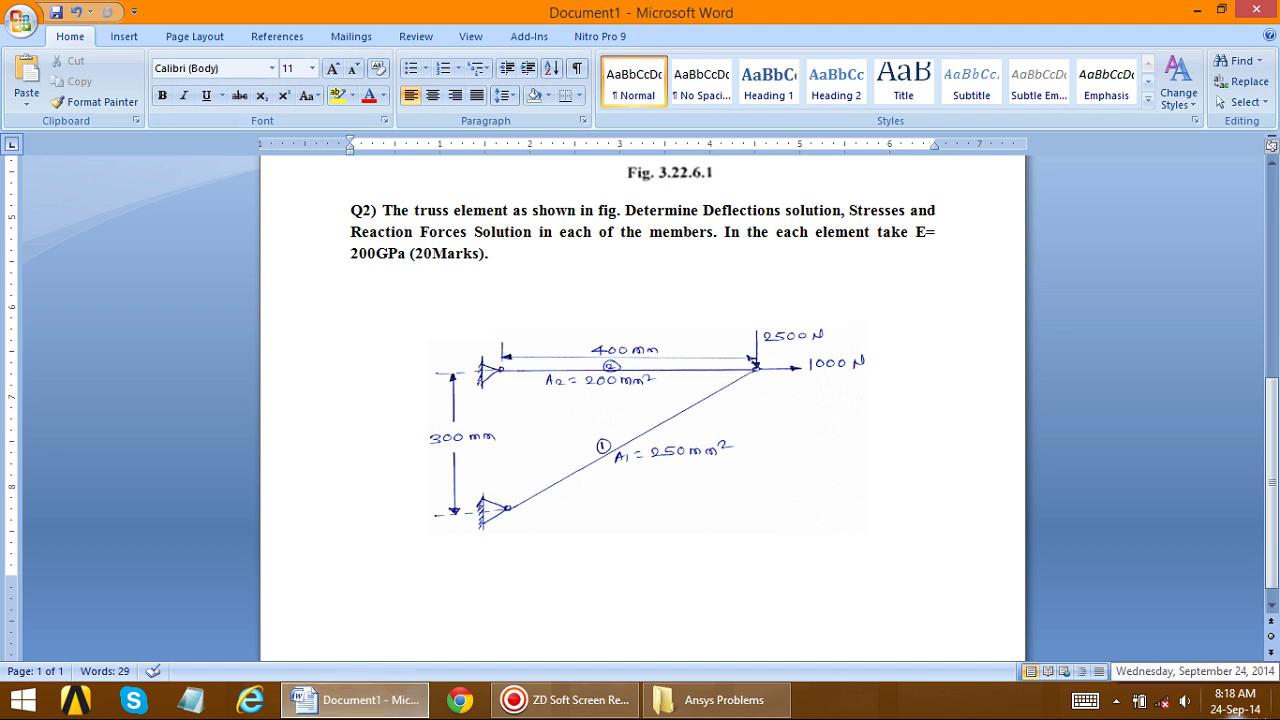
- Show the desktop, switch to the ANSYS Mechanical APDL Product Launcher and reposition its window
{"action": "left_click", "coordinate": [1235, 701]}
{"action": "left_click", "coordinate": [1275, 705]}
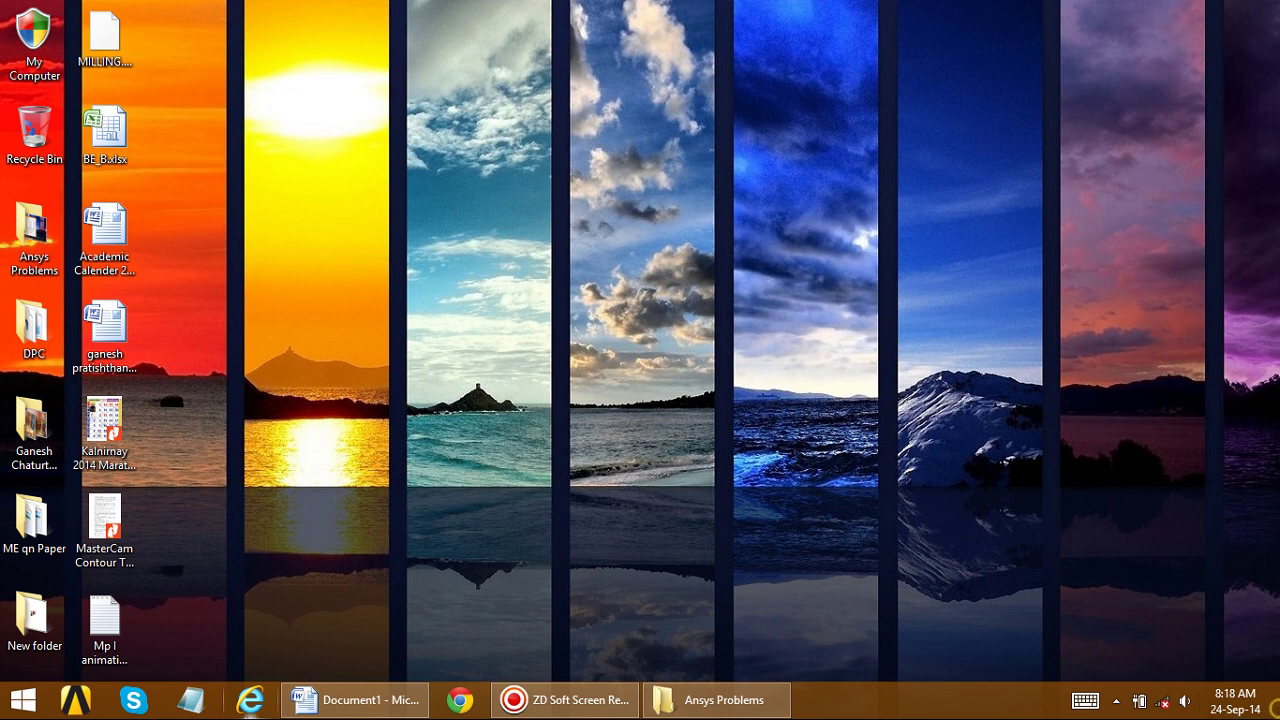
{"action": "left_click", "coordinate": [78, 703]}
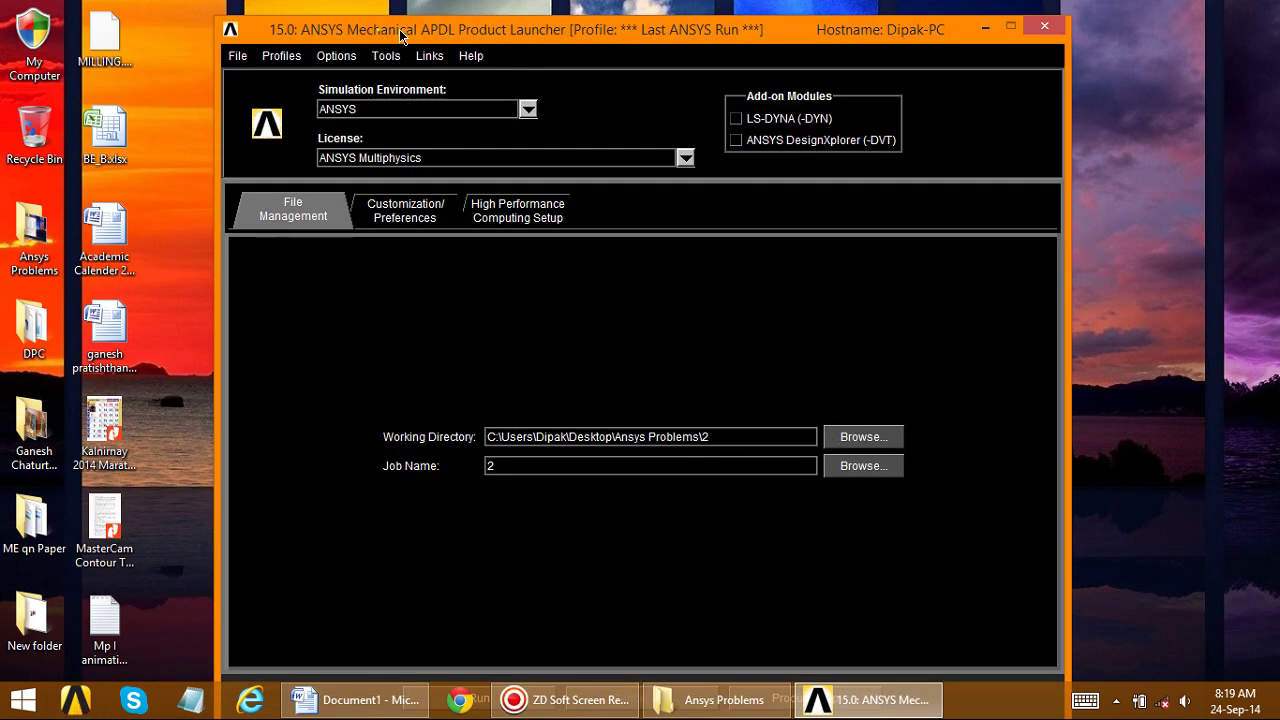
{"action": "left_click_drag", "start_coordinate": [400, 35], "coordinate": [450, 24]}
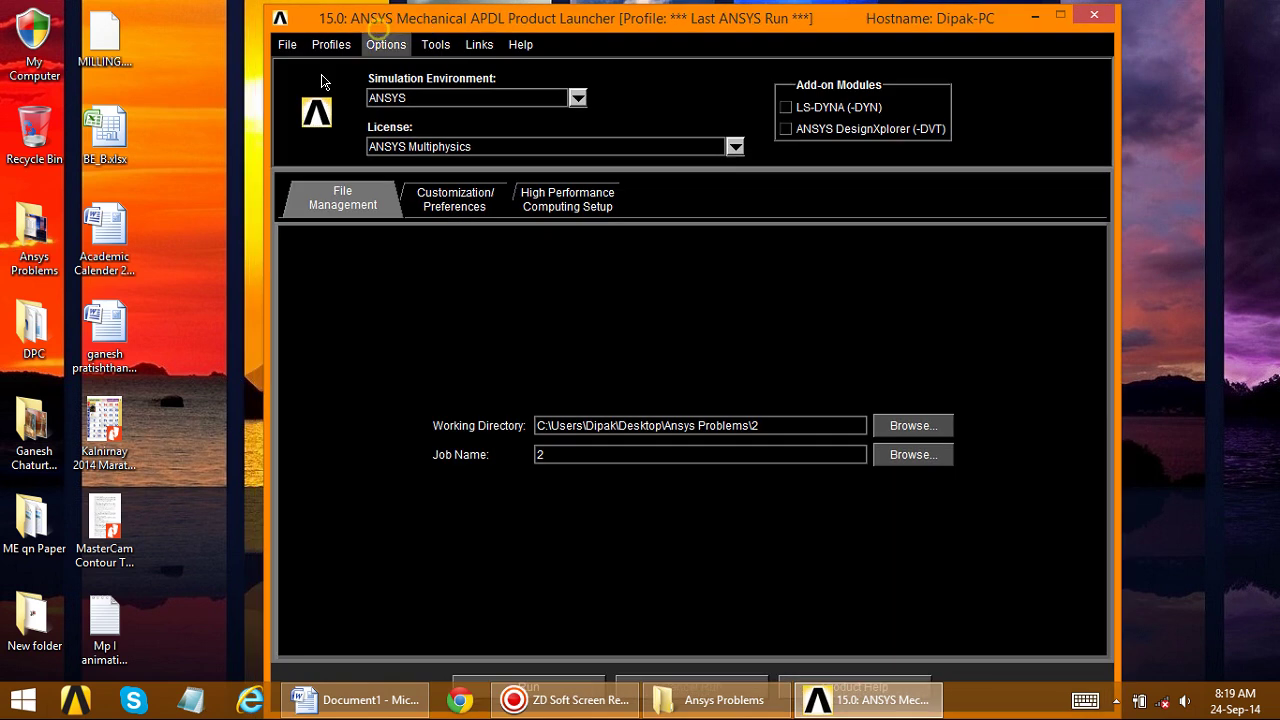
- Create a folder named 2 inside the Ansys Problems folder on the desktop, and close the file browser
{"action": "double_click", "coordinate": [31, 243]}
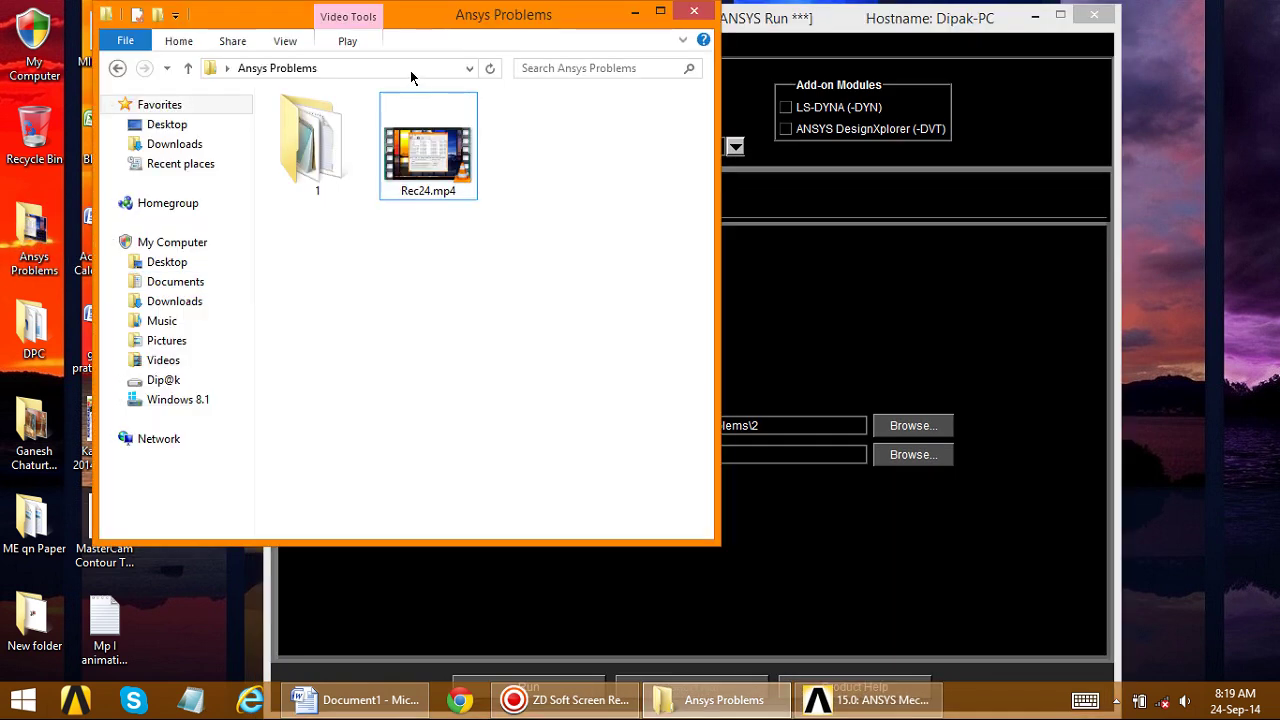
{"action": "double_click", "coordinate": [490, 14]}
{"action": "right_click", "coordinate": [443, 227]}
{"action": "mouse_move", "coordinate": [523, 522]}
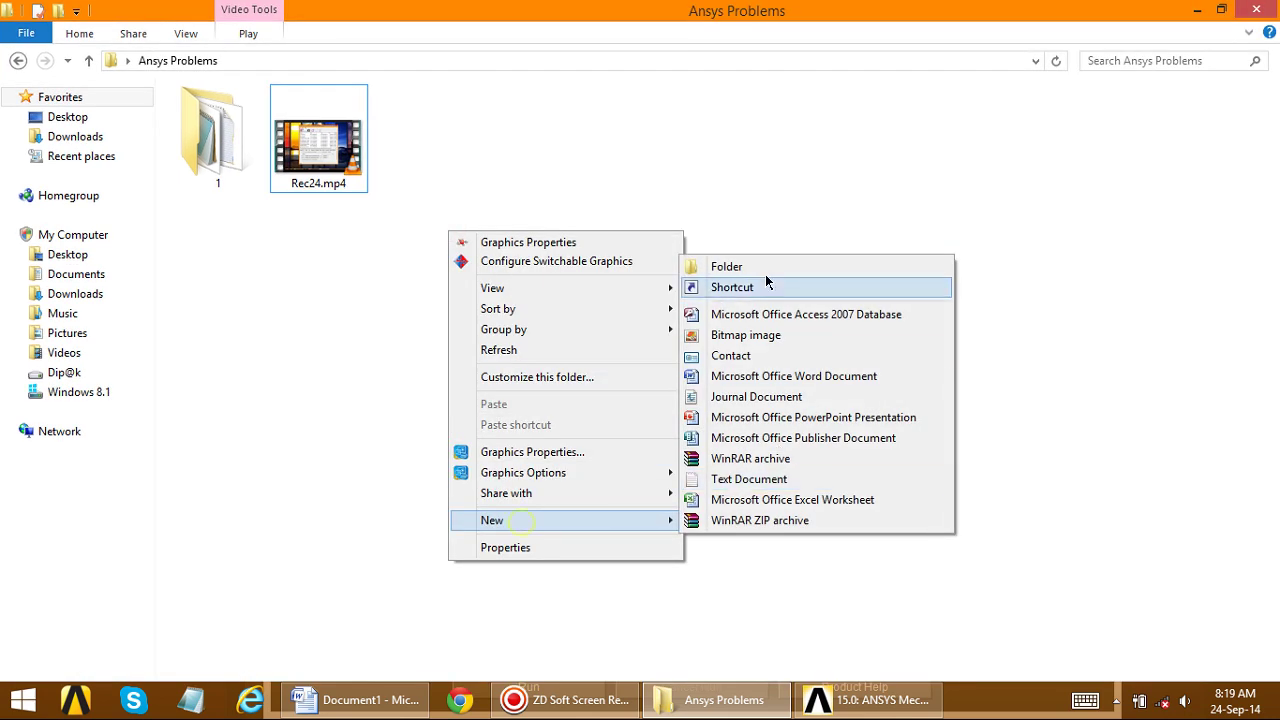
{"action": "left_click", "coordinate": [757, 269]}
{"action": "type", "text": "2"}
{"action": "key", "text": "Return"}
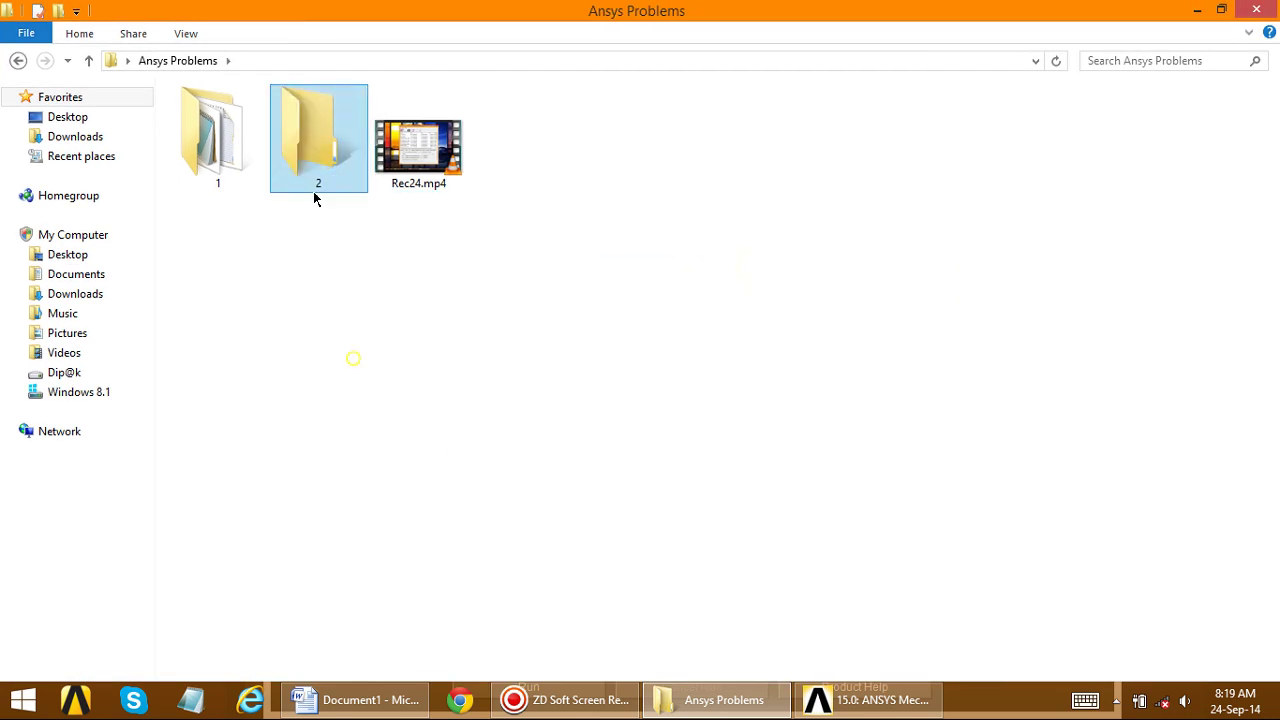
{"action": "left_click", "coordinate": [1269, 32]}
{"action": "left_click", "coordinate": [1256, 12]}
{"action": "left_click", "coordinate": [1256, 14]}
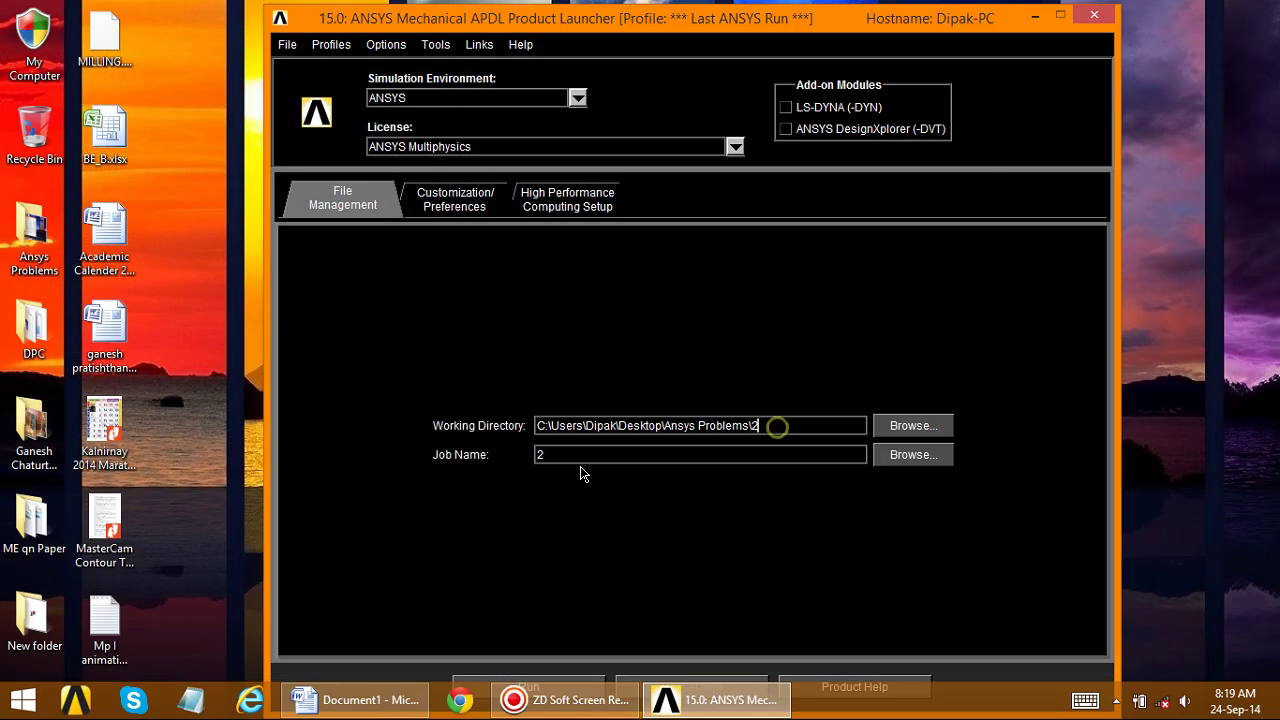
- Run ANSYS with Ansys Problems\2 as the working directory and job name 2, minimize the launcher and maximize the ANSYS window
{"action": "left_click", "coordinate": [557, 456]}
{"action": "left_click_drag", "start_coordinate": [790, 15], "coordinate": [846, 6]}
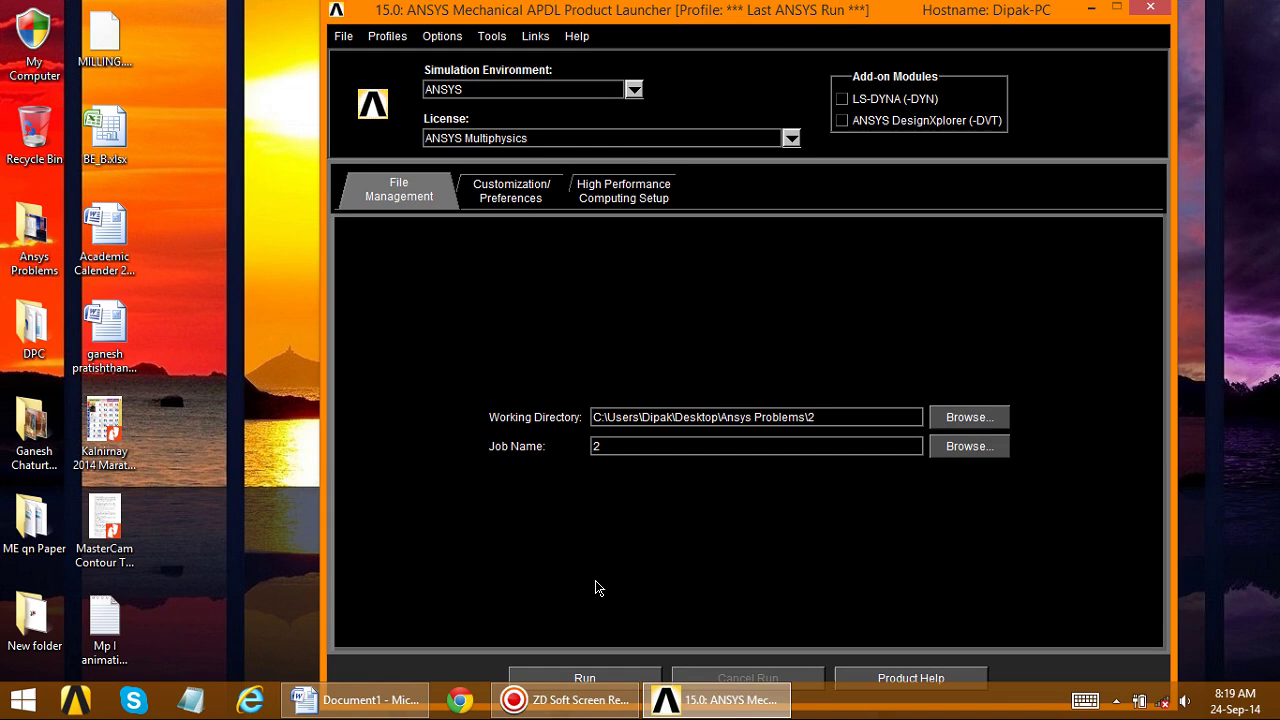
{"action": "left_click", "coordinate": [590, 678]}
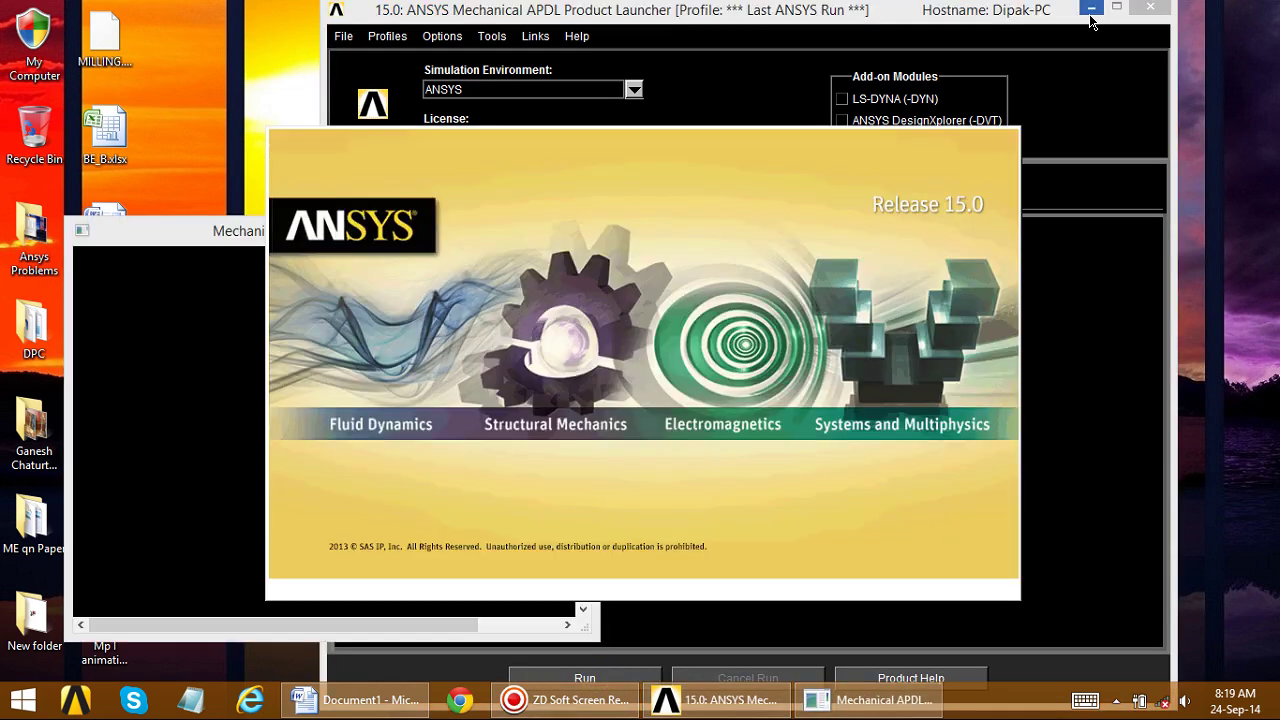
{"action": "left_click", "coordinate": [1091, 9]}
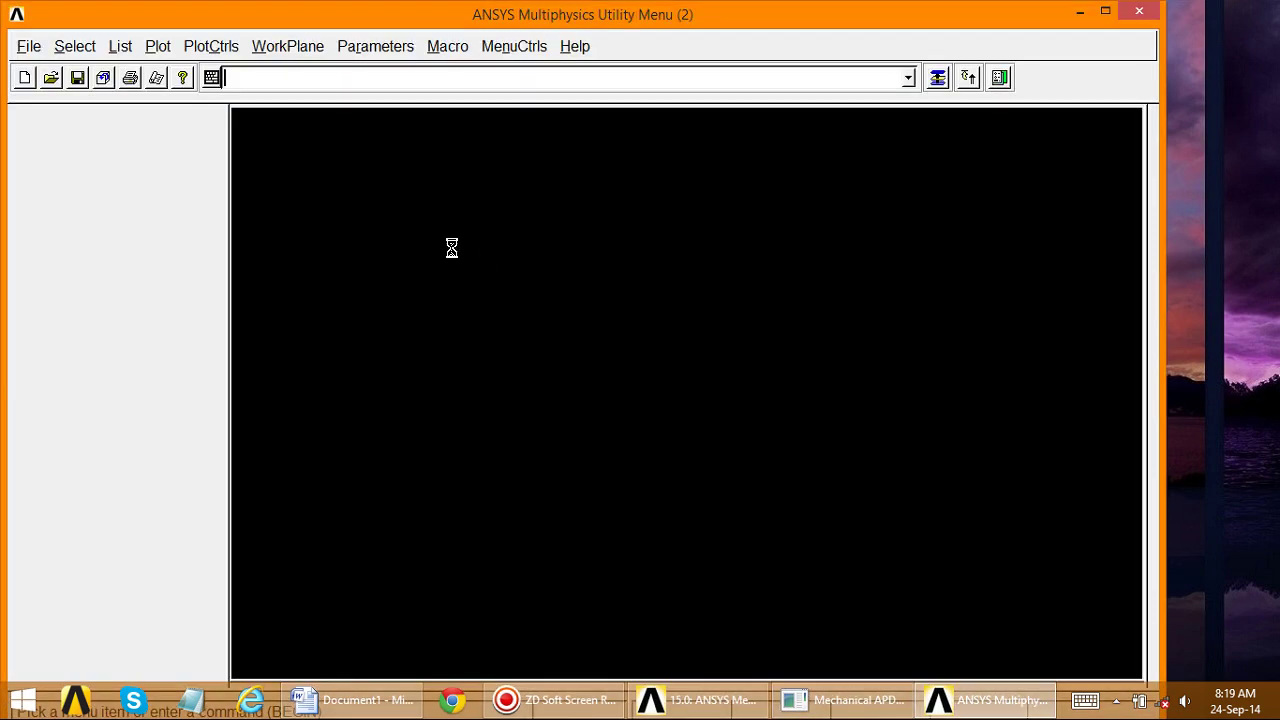
{"action": "double_click", "coordinate": [581, 15]}
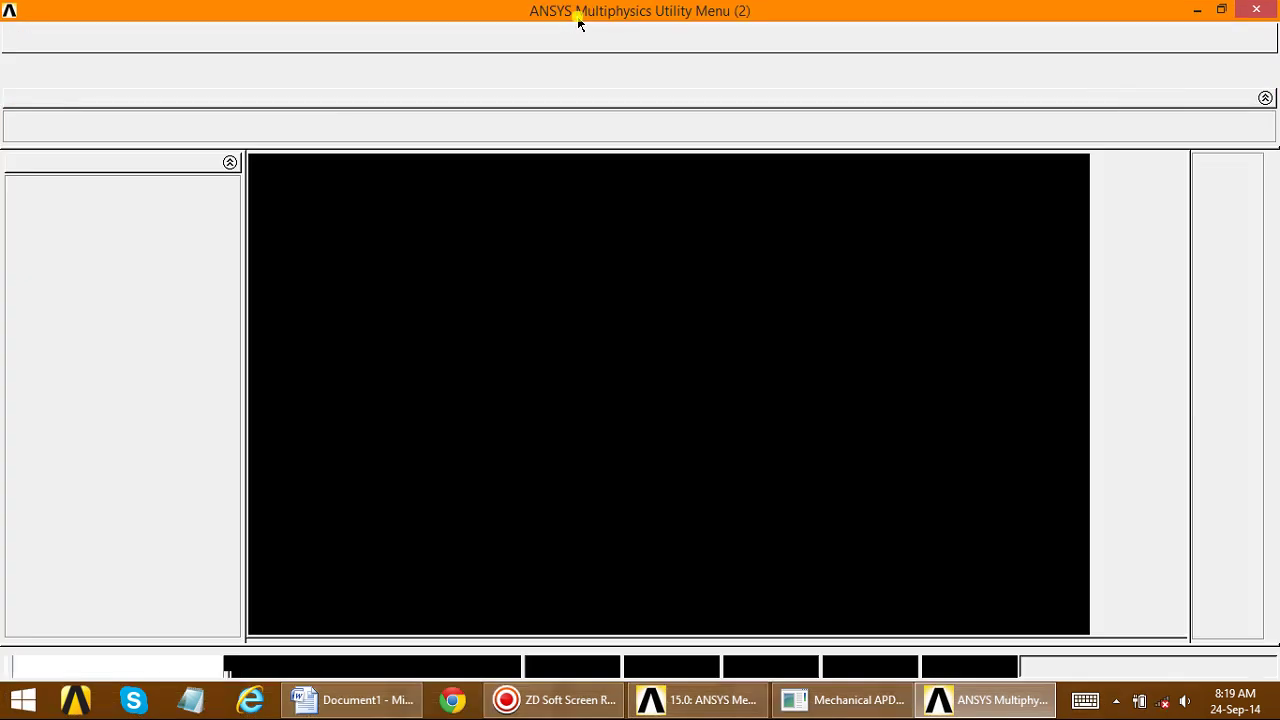
- Check the Q2 figure's dimensions, and create keypoint 1 at the origin and keypoint 2 at X 400 in the active coordinate system
{"action": "left_click", "coordinate": [350, 700]}
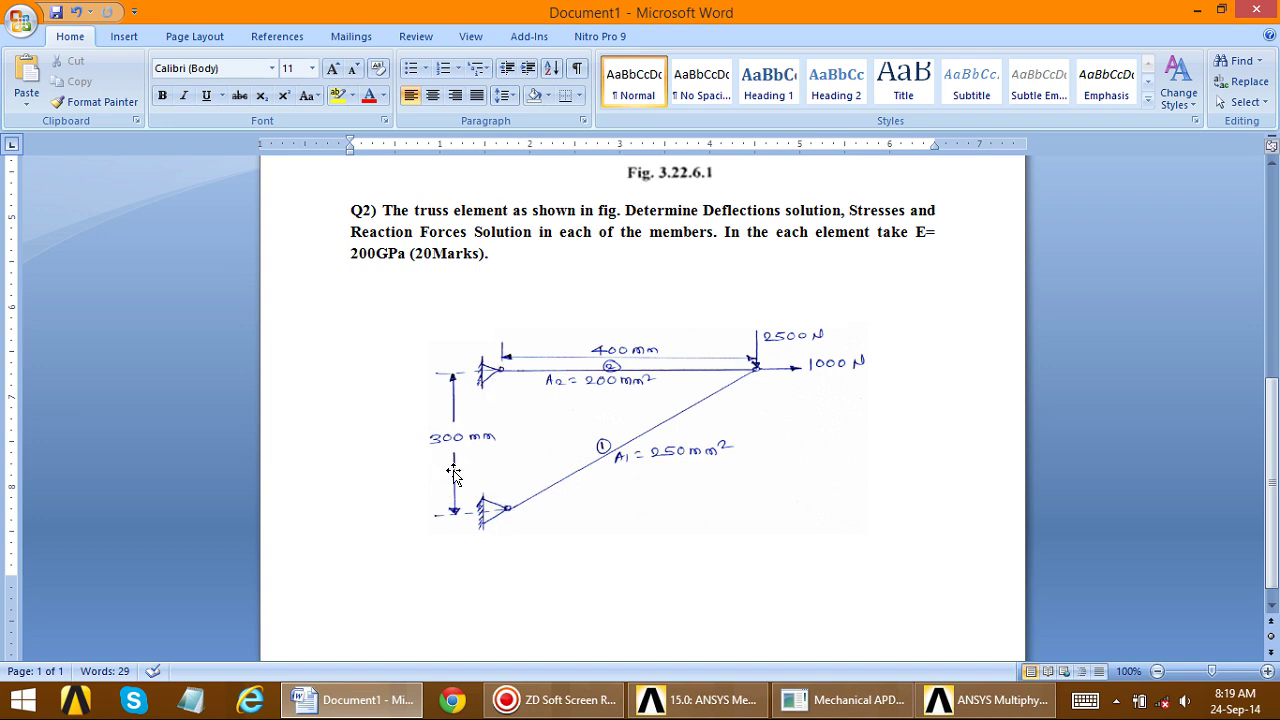
{"action": "left_click", "coordinate": [388, 702]}
{"action": "left_click", "coordinate": [52, 206]}
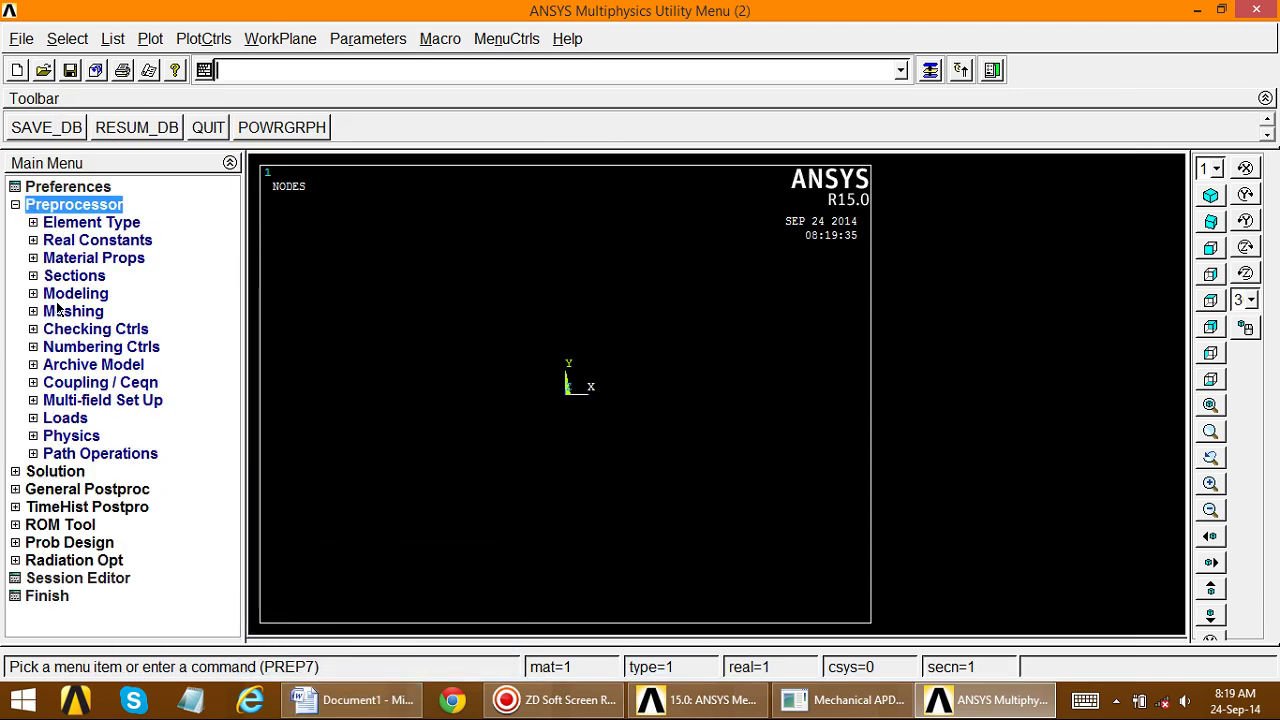
{"action": "left_click", "coordinate": [57, 295]}
{"action": "left_click", "coordinate": [52, 311]}
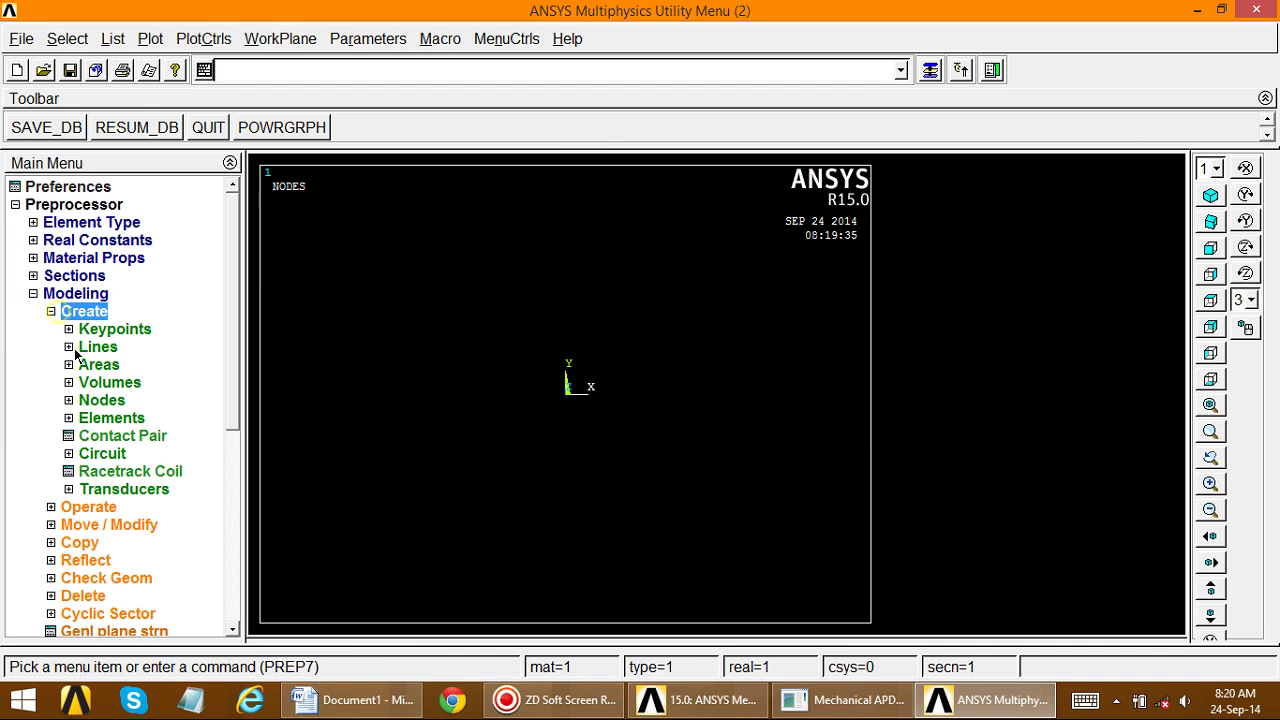
{"action": "left_click", "coordinate": [84, 313]}
{"action": "left_click", "coordinate": [82, 312]}
{"action": "left_click", "coordinate": [86, 330]}
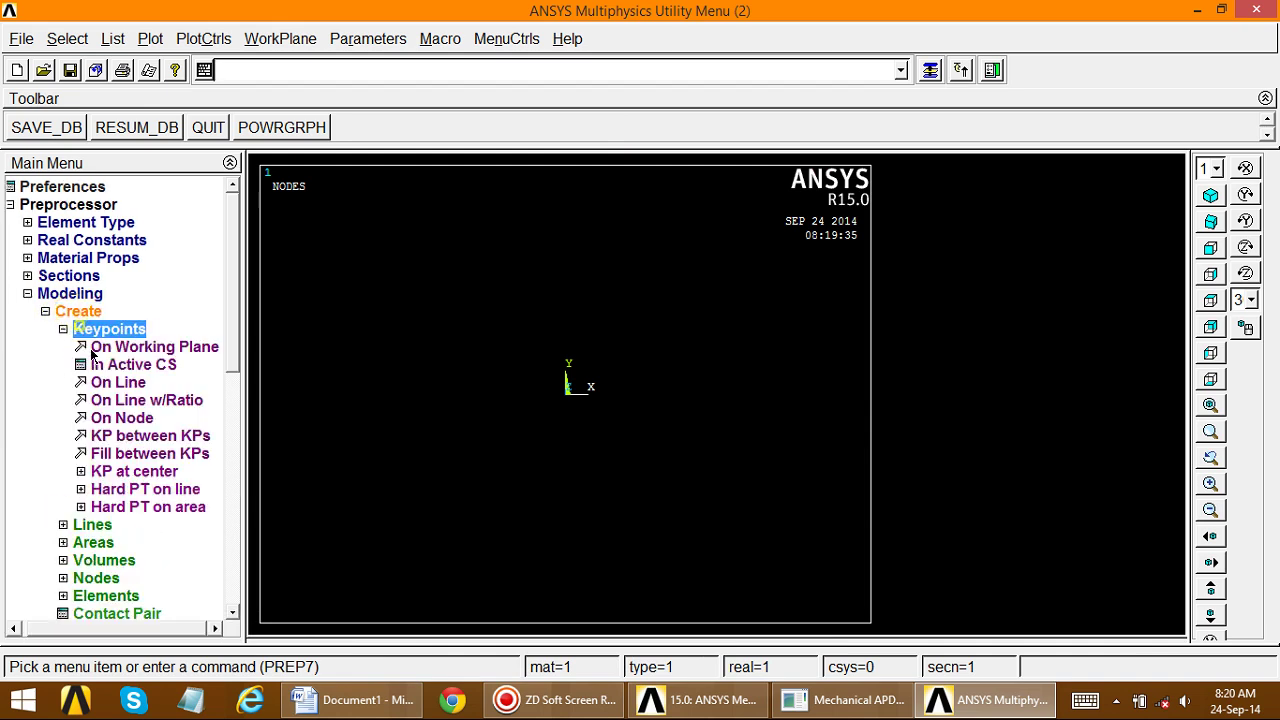
{"action": "left_click", "coordinate": [115, 366]}
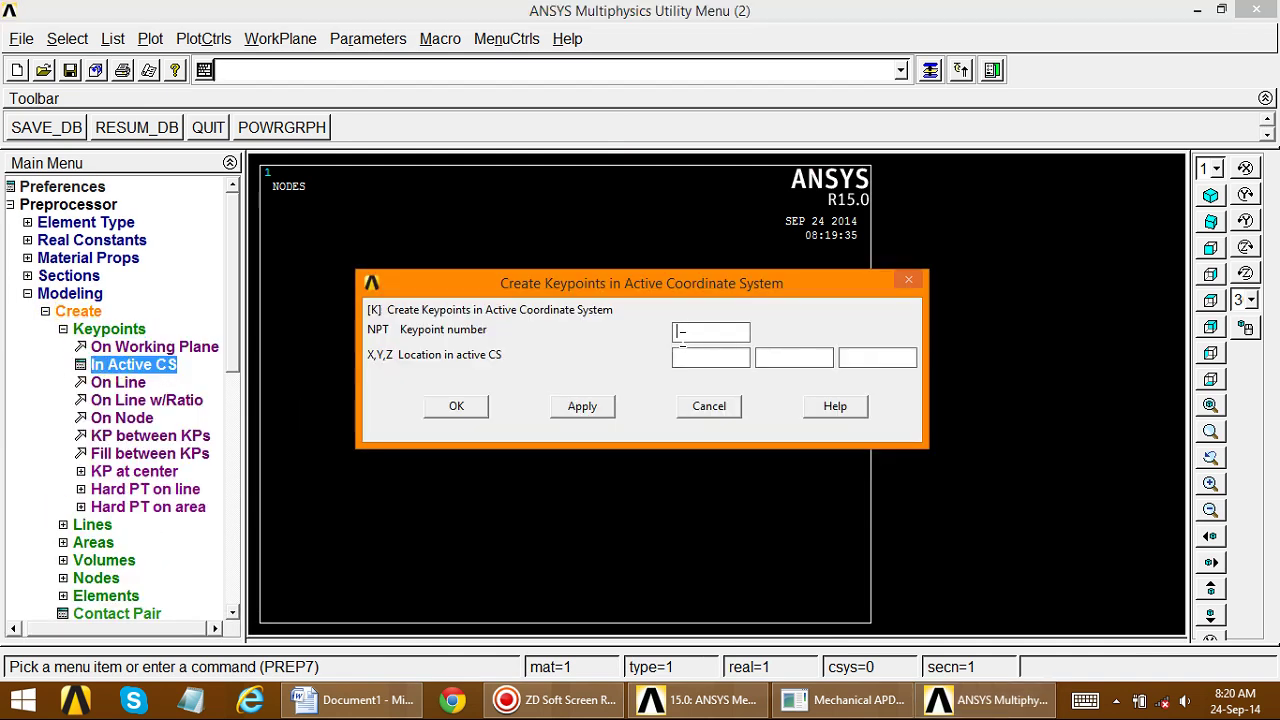
{"action": "left_click", "coordinate": [572, 407]}
{"action": "left_click", "coordinate": [582, 406]}
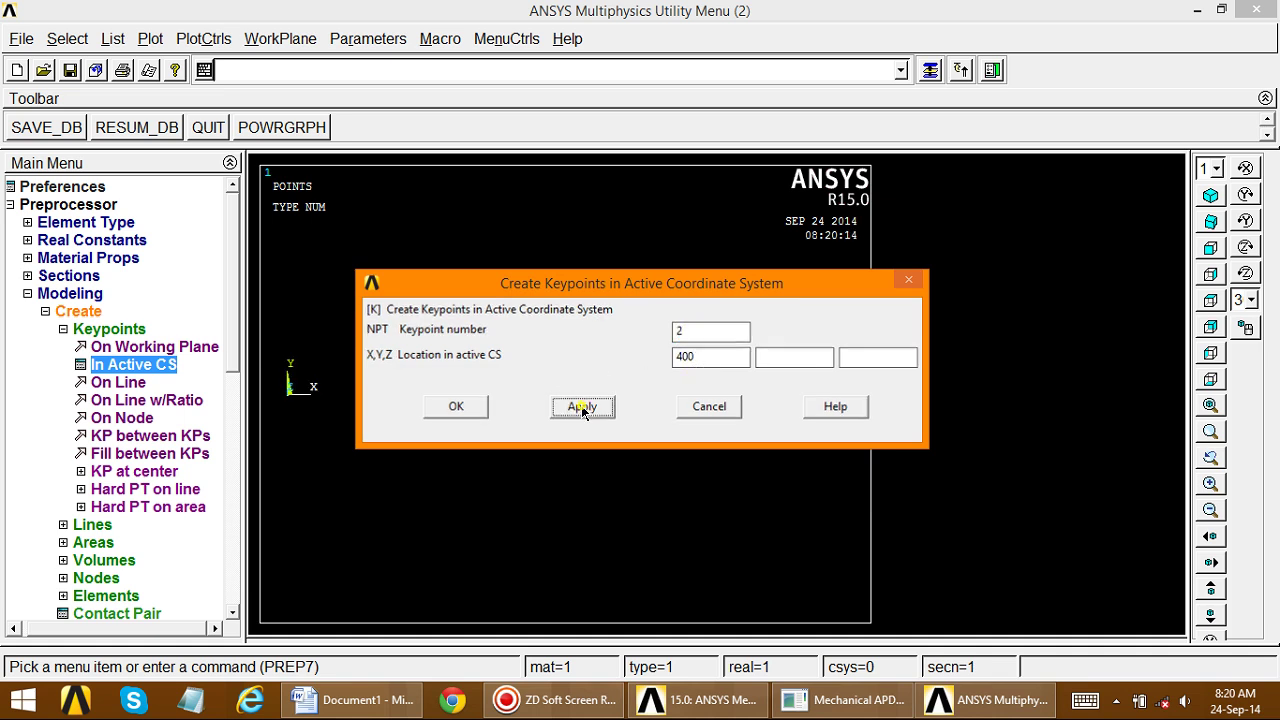
- Create keypoint 3 at X 0, 300 mm below the origin, and finish keypoint creation
{"action": "double_click", "coordinate": [684, 330]}
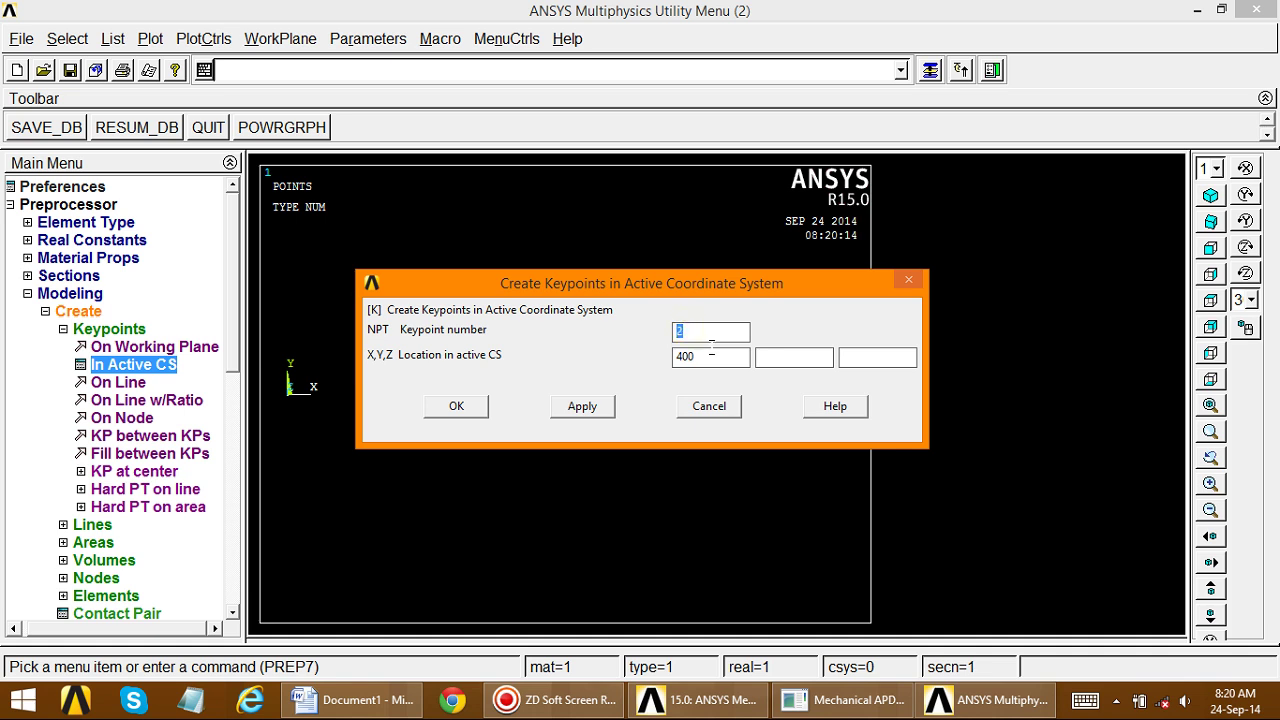
{"action": "double_click", "coordinate": [696, 360]}
{"action": "type", "text": "0"}
{"action": "key", "text": "Tab"}
{"action": "left_click", "coordinate": [455, 406]}
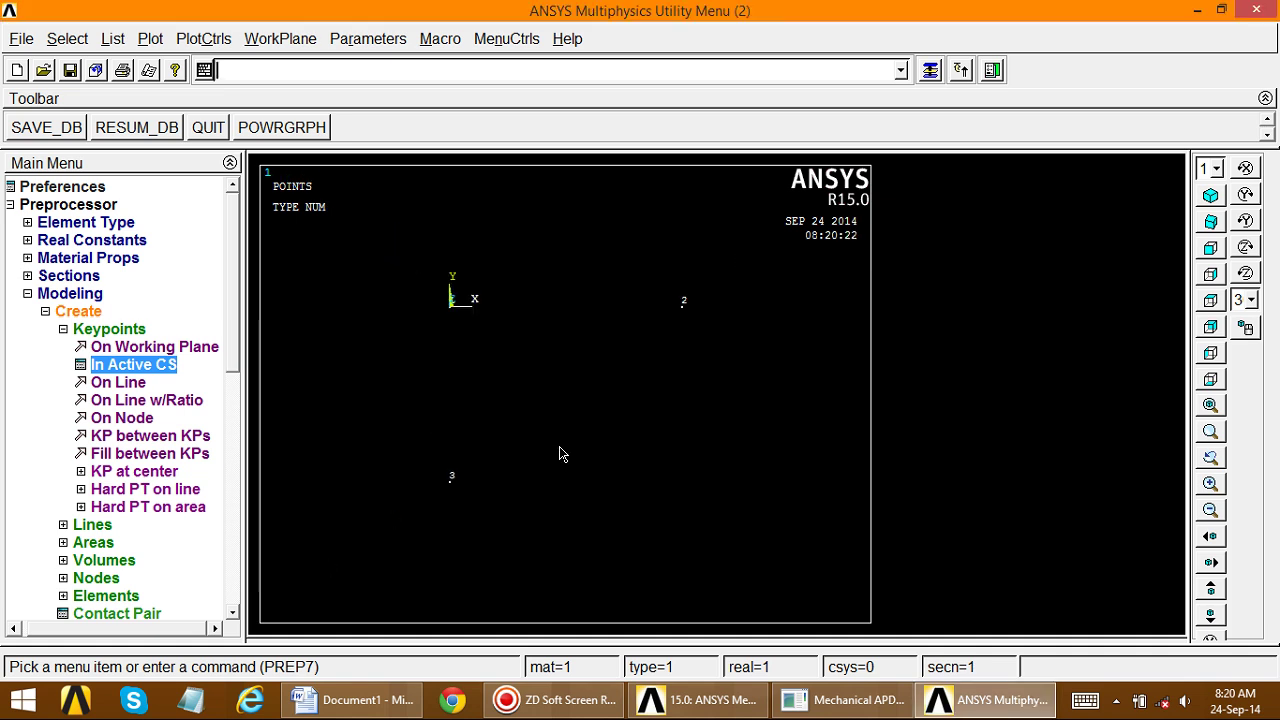
- Create straight lines joining keypoint 1 to keypoint 2 and keypoint 2 to keypoint 3
{"action": "left_click", "coordinate": [64, 330]}
{"action": "left_click", "coordinate": [67, 346]}
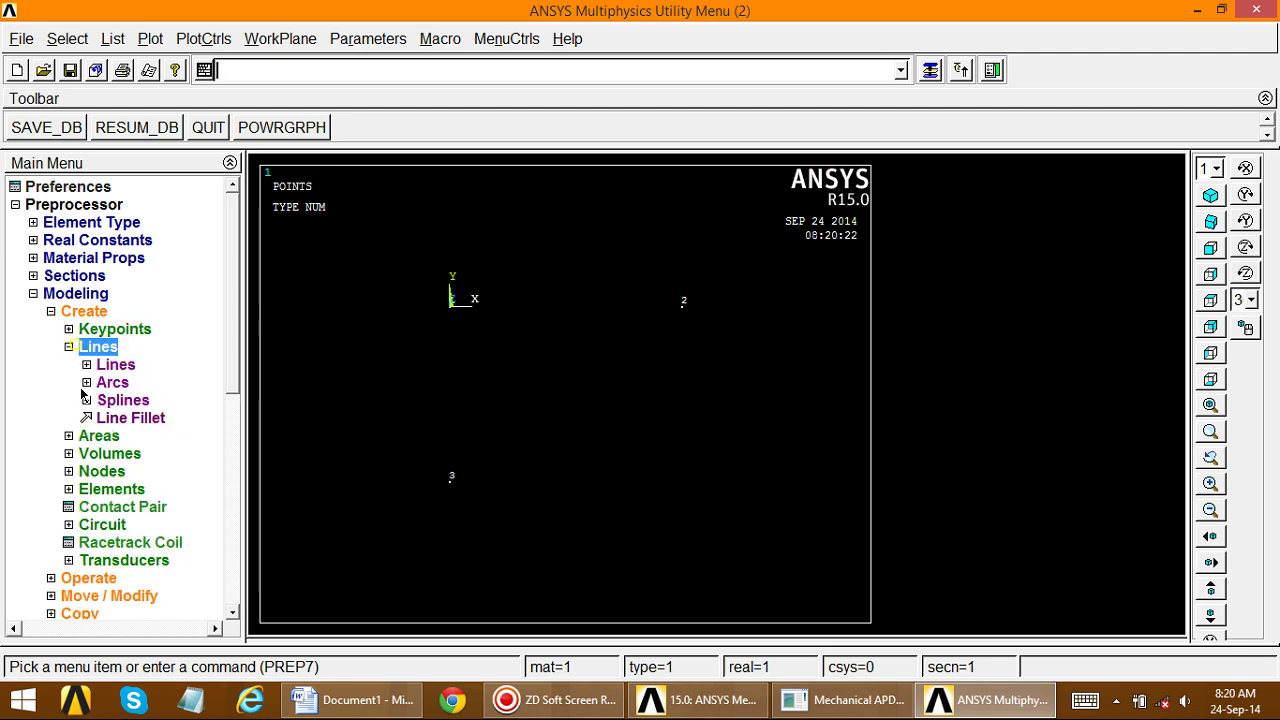
{"action": "left_click", "coordinate": [86, 364]}
{"action": "left_click", "coordinate": [104, 383]}
{"action": "left_click", "coordinate": [441, 316]}
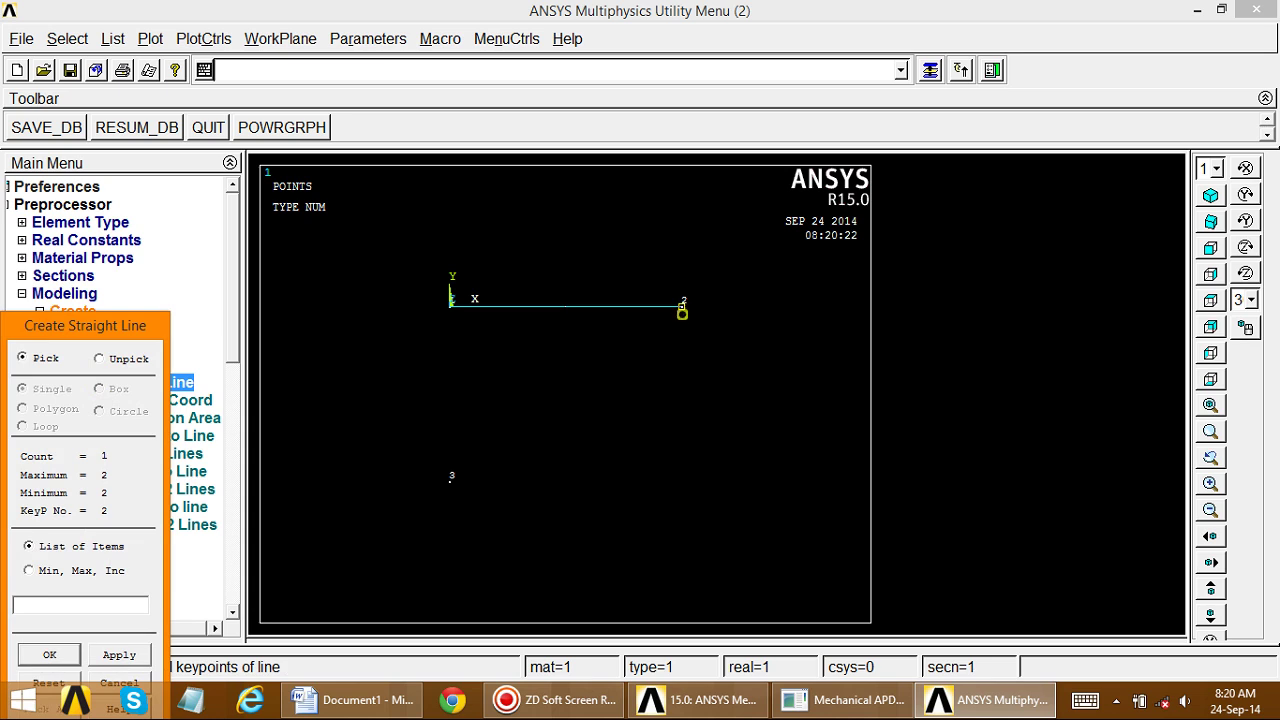
{"action": "left_click", "coordinate": [451, 478]}
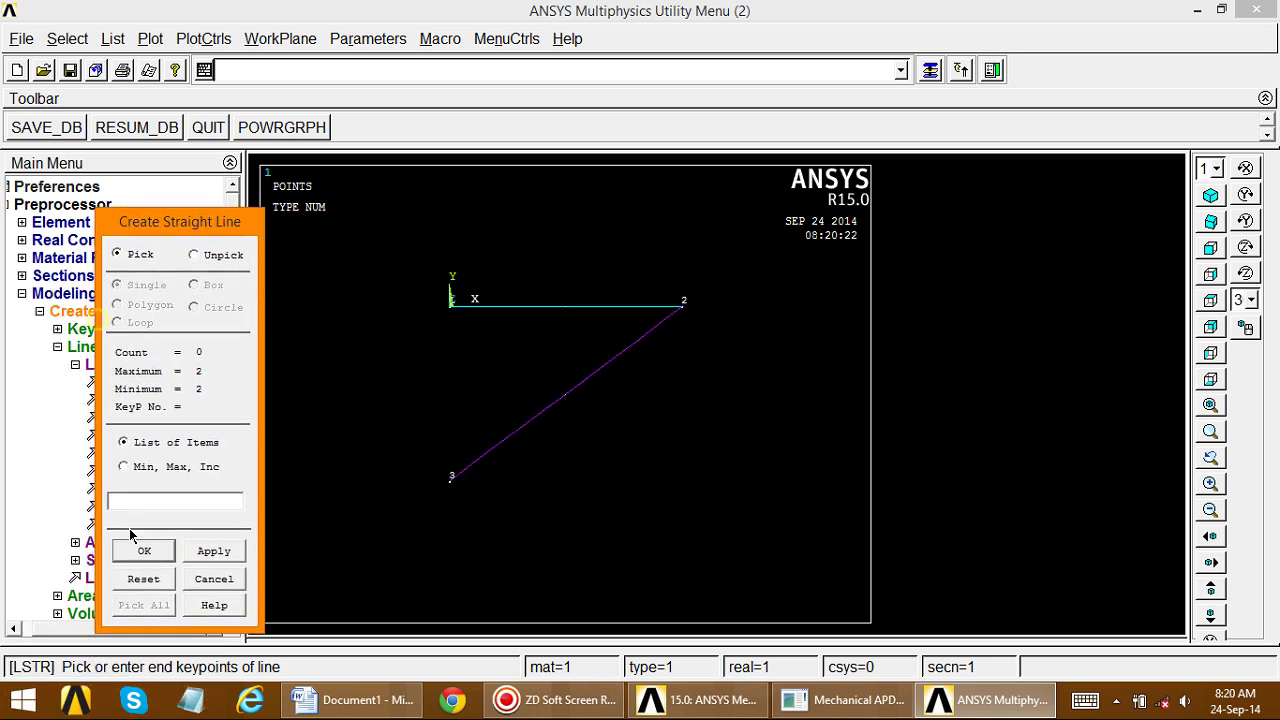
{"action": "left_click", "coordinate": [136, 551]}
{"action": "left_click", "coordinate": [38, 311]}
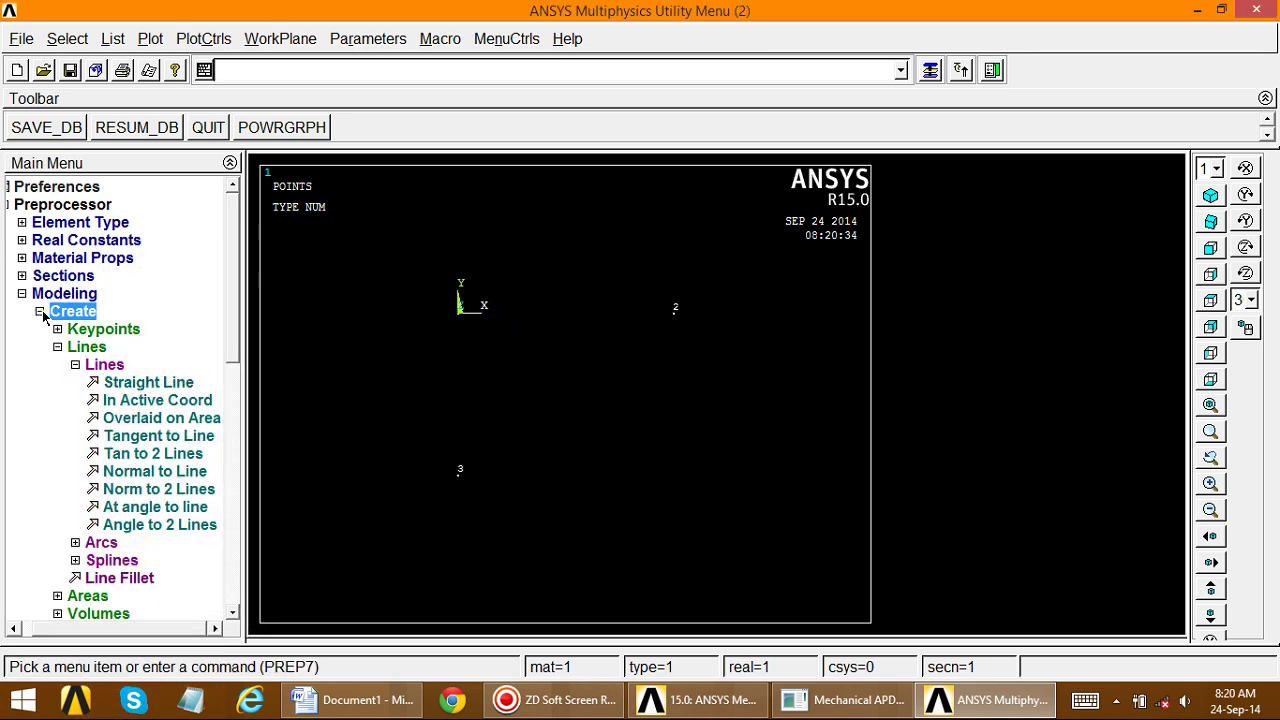
- Add the structural Link element 3D finit stn 180 as element type 1
{"action": "left_click", "coordinate": [33, 222]}
{"action": "left_click", "coordinate": [91, 237]}
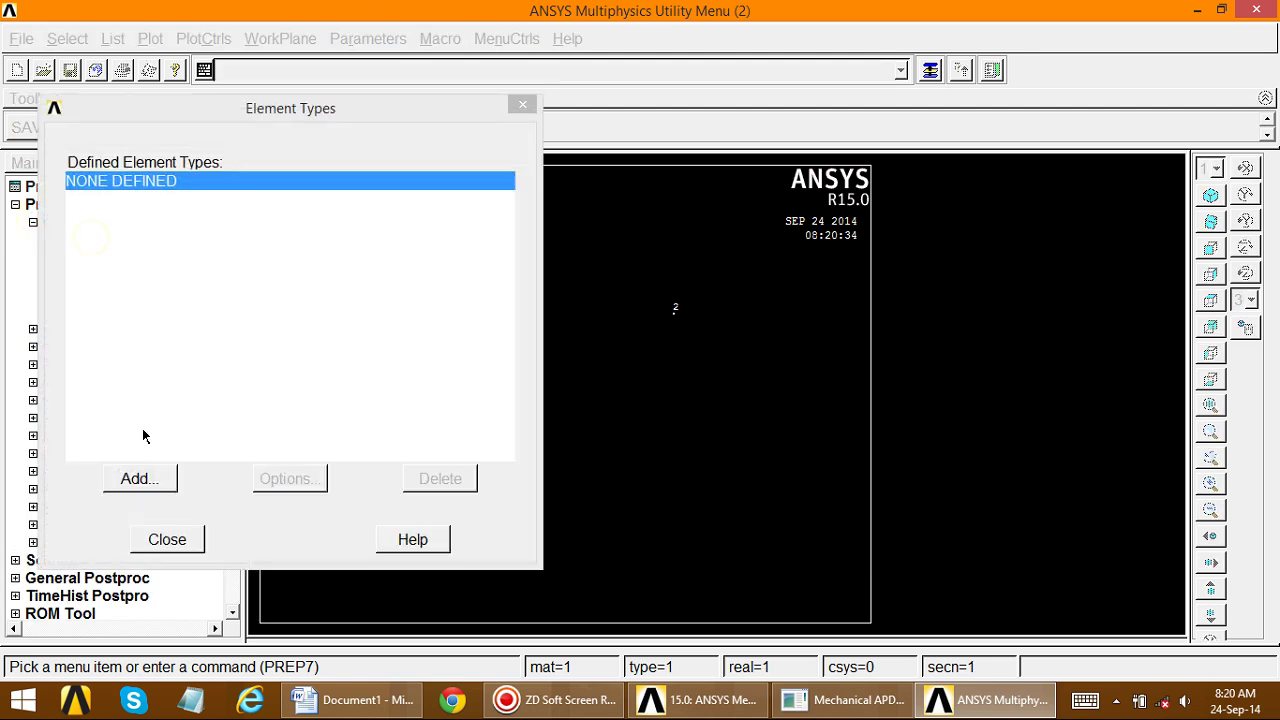
{"action": "left_click", "coordinate": [137, 481]}
{"action": "left_click", "coordinate": [676, 292]}
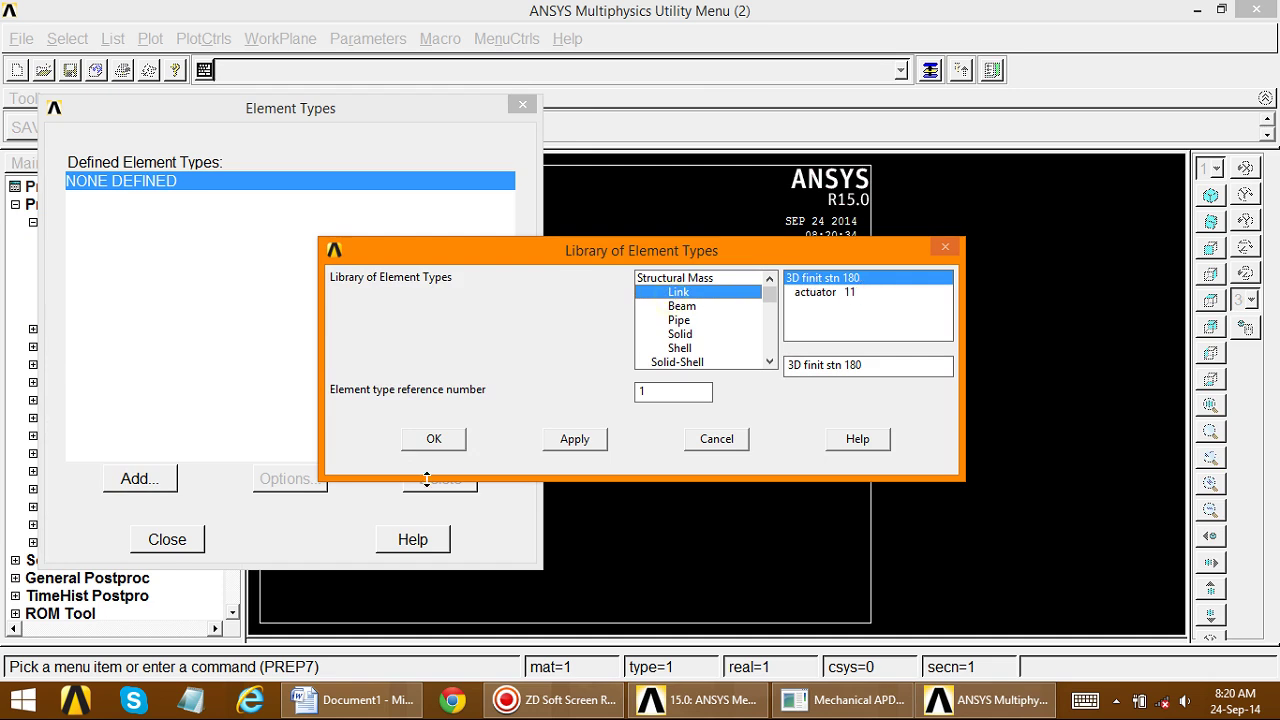
{"action": "left_click", "coordinate": [434, 439]}
{"action": "left_click", "coordinate": [167, 539]}
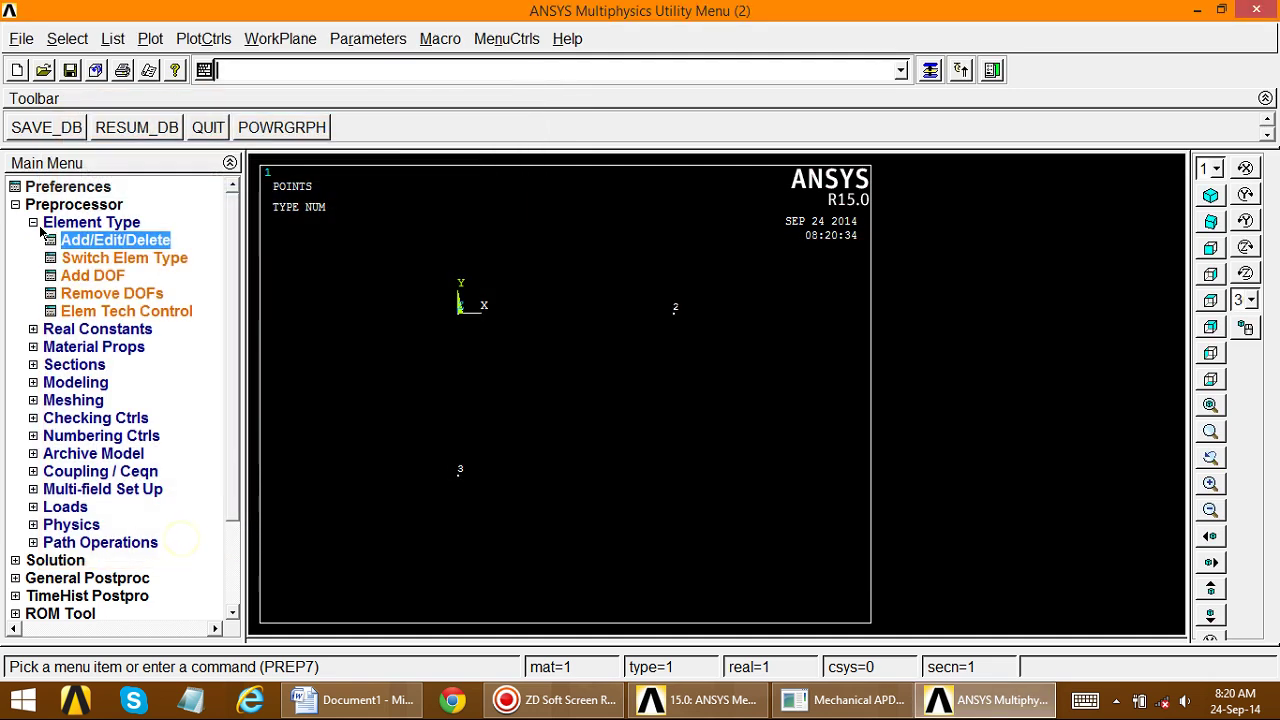
{"action": "left_click", "coordinate": [33, 222]}
- Check the member areas in the Q2 figure, and define real constant set 1 for LINK180 with member 1's cross-sectional area of 250
{"action": "left_click", "coordinate": [352, 699]}
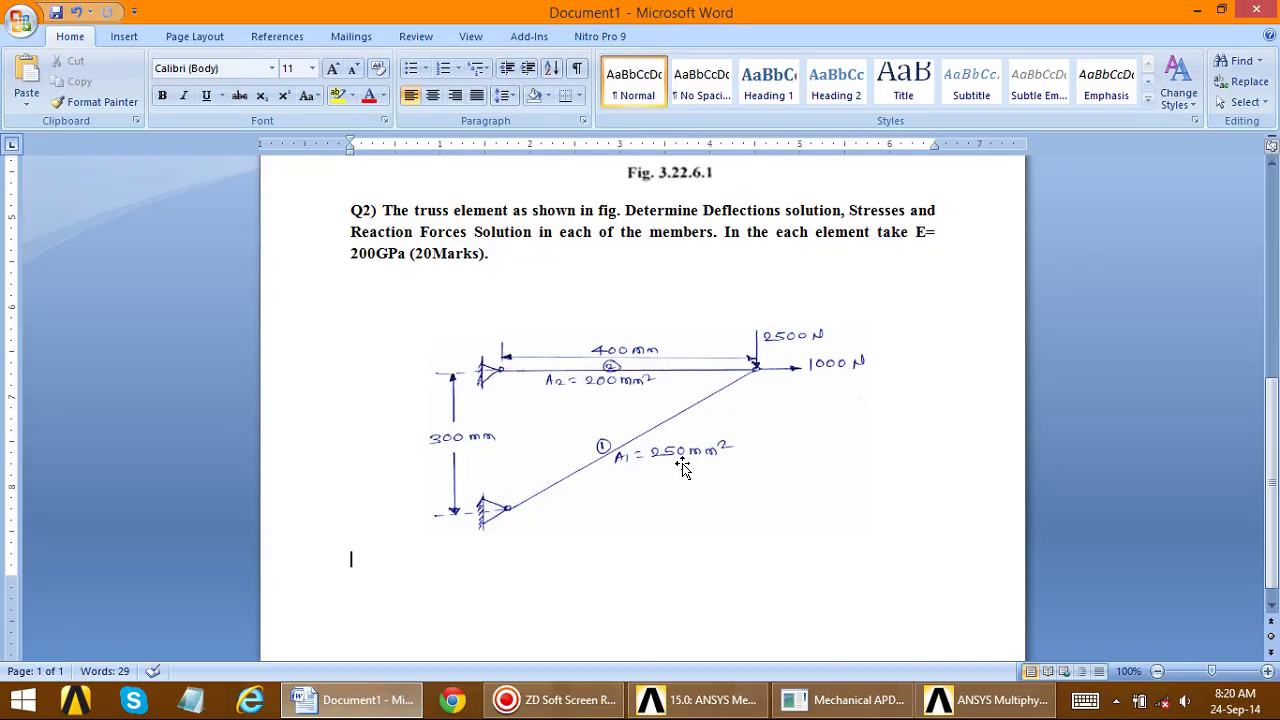
{"action": "left_click", "coordinate": [352, 699]}
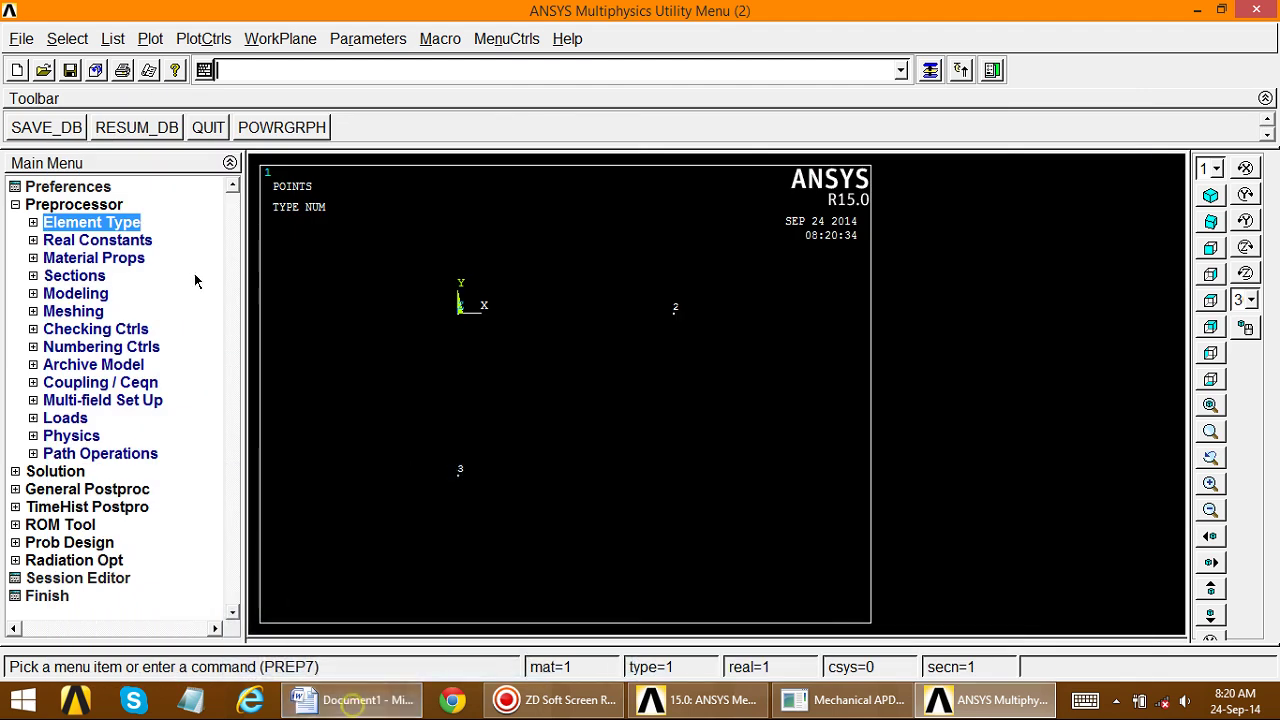
{"action": "left_click", "coordinate": [33, 241]}
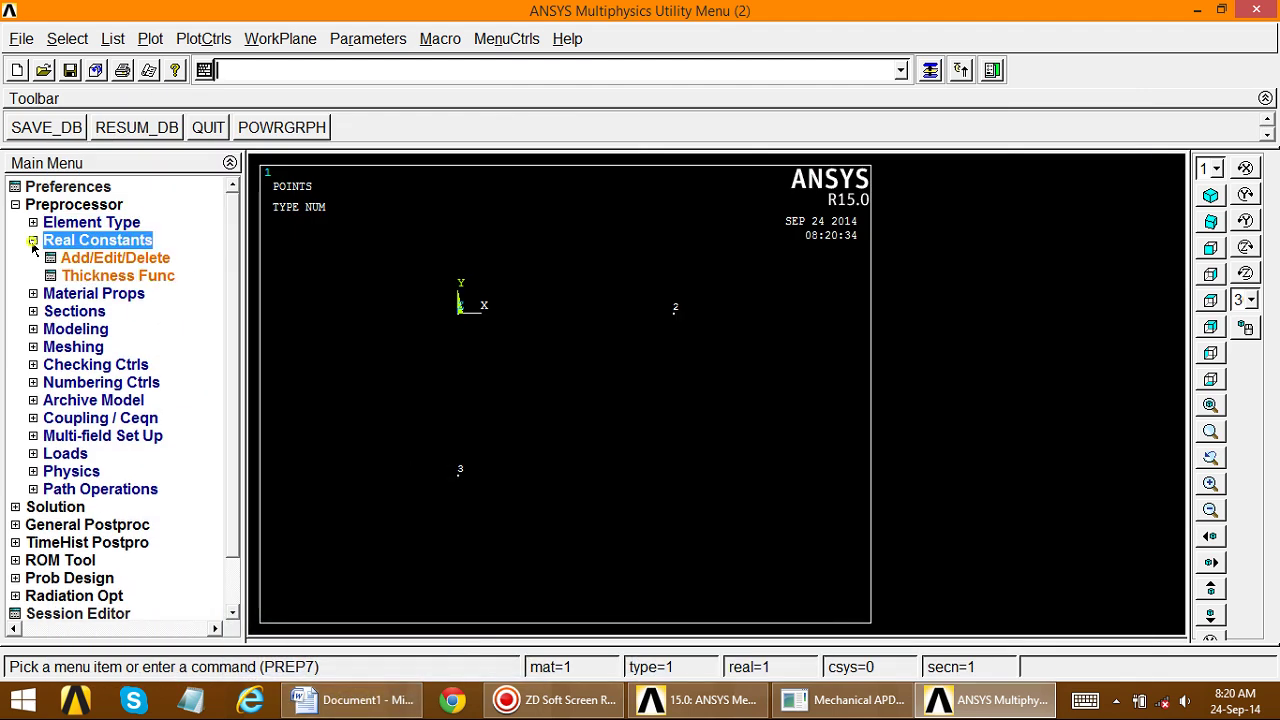
{"action": "left_click", "coordinate": [90, 257]}
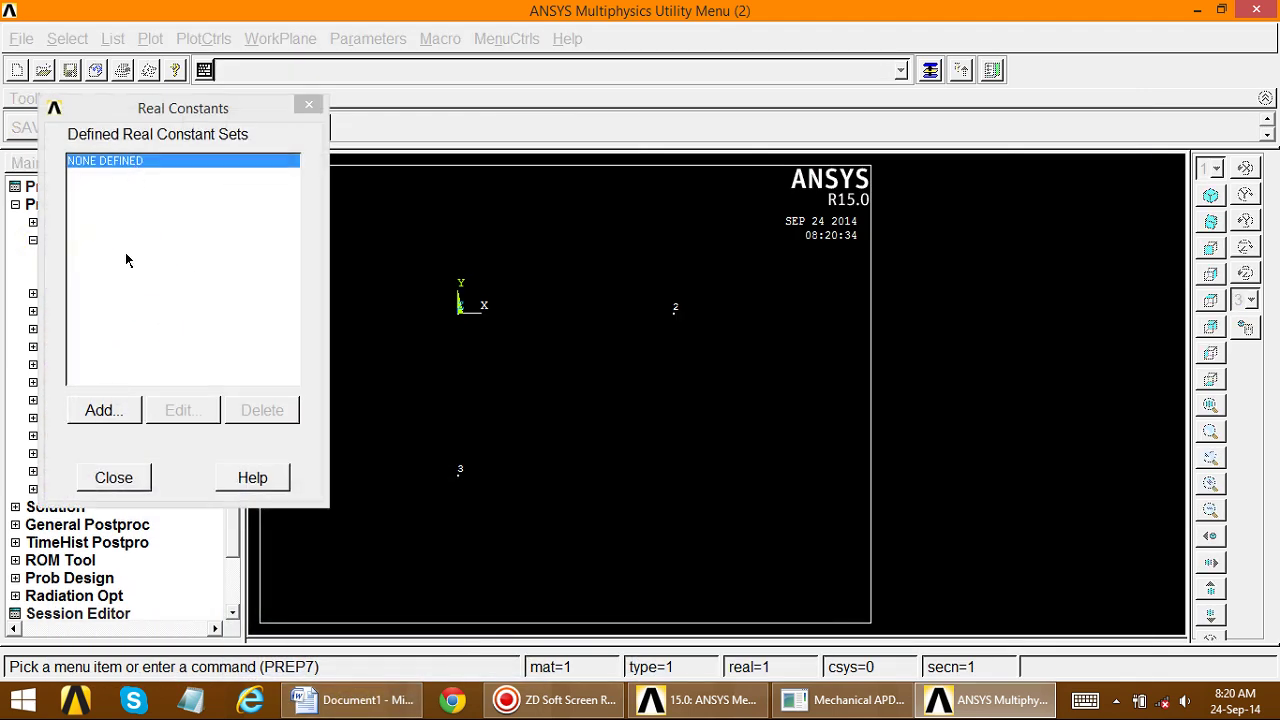
{"action": "left_click", "coordinate": [100, 410]}
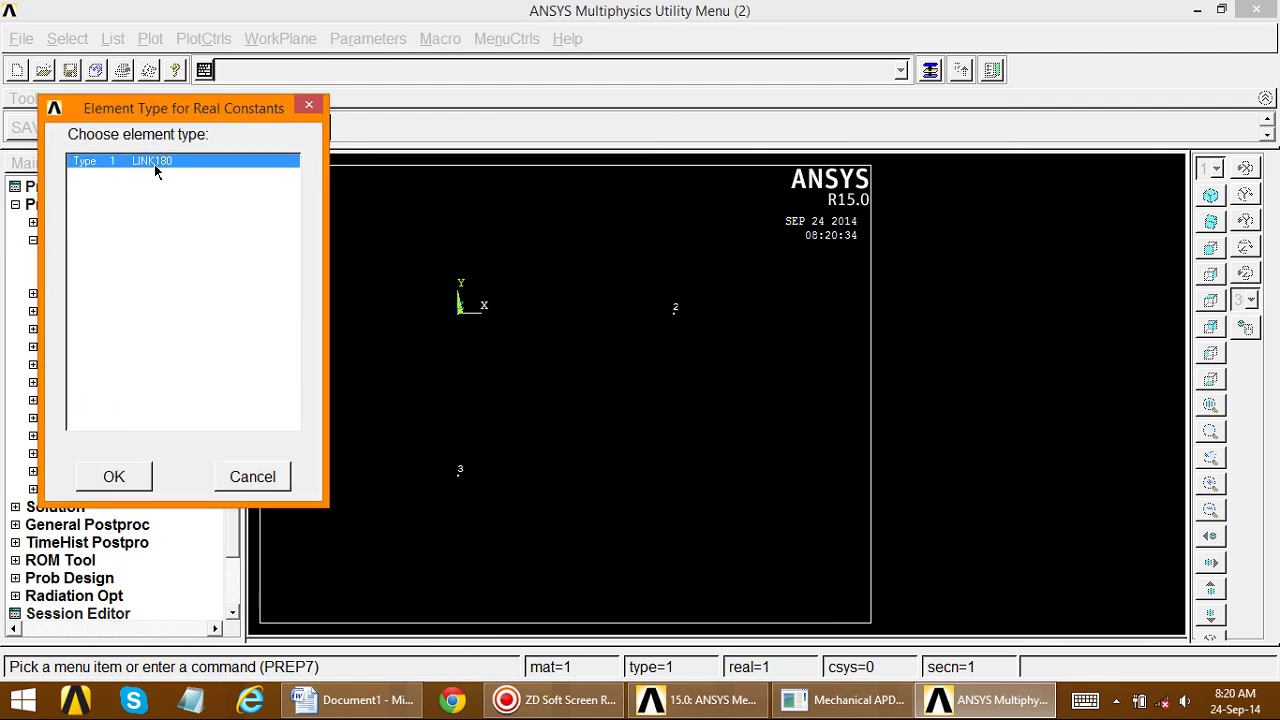
{"action": "left_click", "coordinate": [114, 476]}
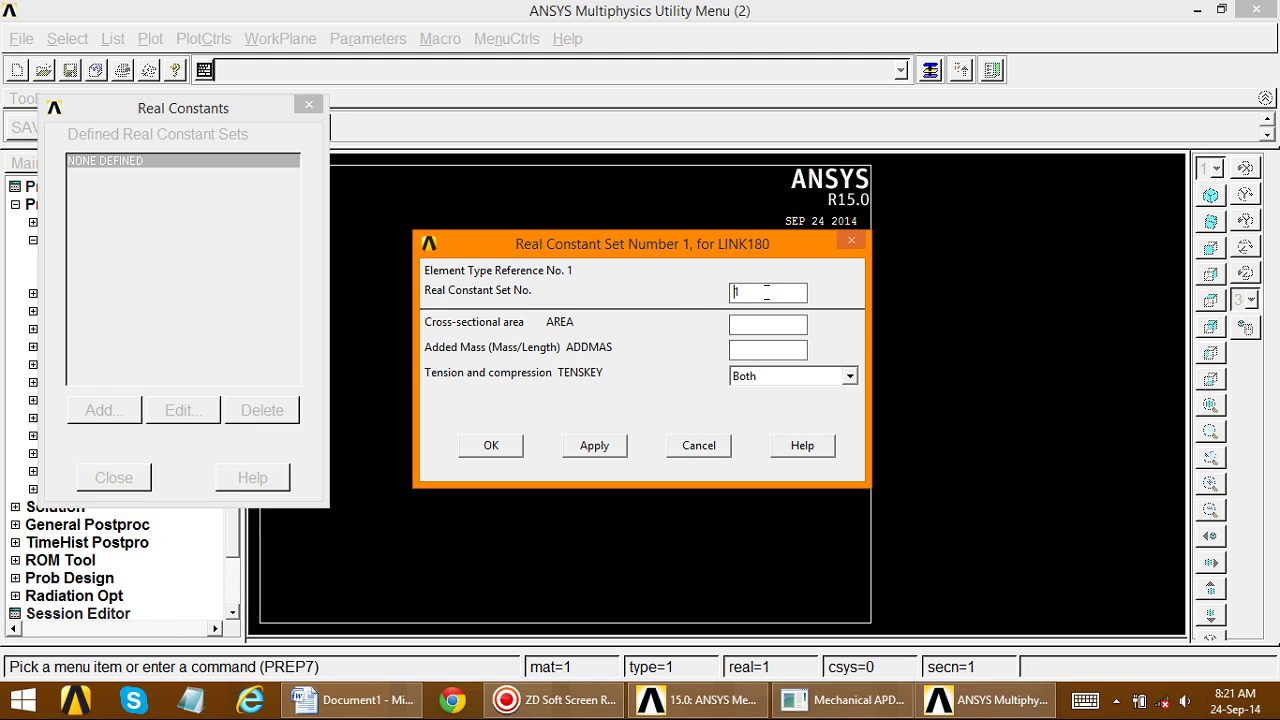
{"action": "type", "text": "1"}
{"action": "left_click", "coordinate": [747, 325]}
{"action": "left_click", "coordinate": [491, 446]}
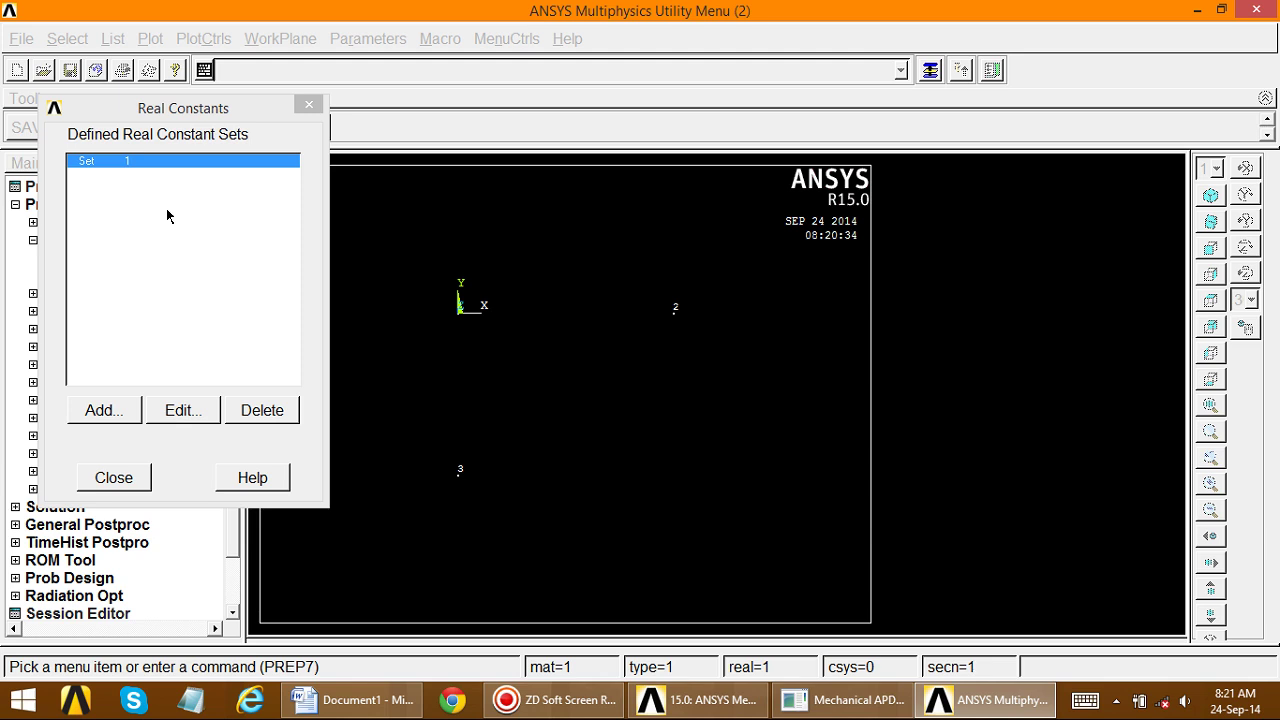
- Add real constant set 2 for LINK180 with a cross-sectional area of 200, and finish defining real constants
{"action": "left_click", "coordinate": [104, 410]}
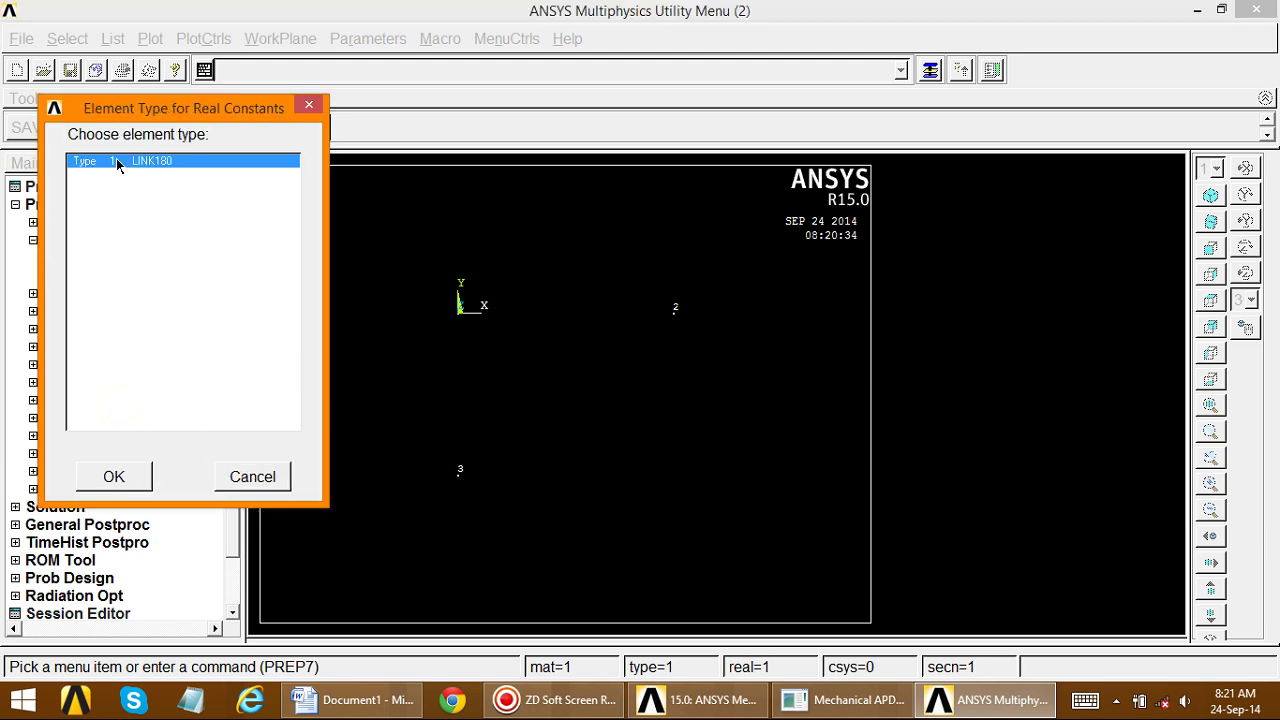
{"action": "left_click", "coordinate": [128, 477]}
{"action": "double_click", "coordinate": [744, 292]}
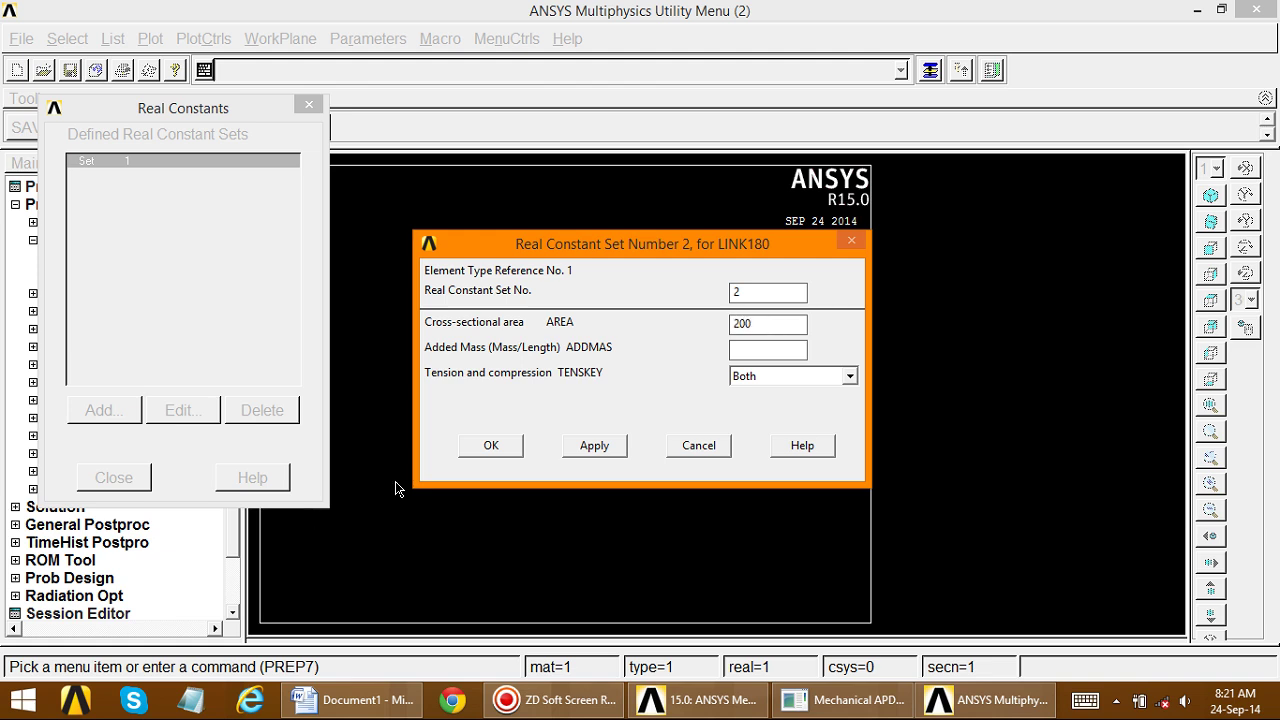
{"action": "left_click", "coordinate": [491, 446]}
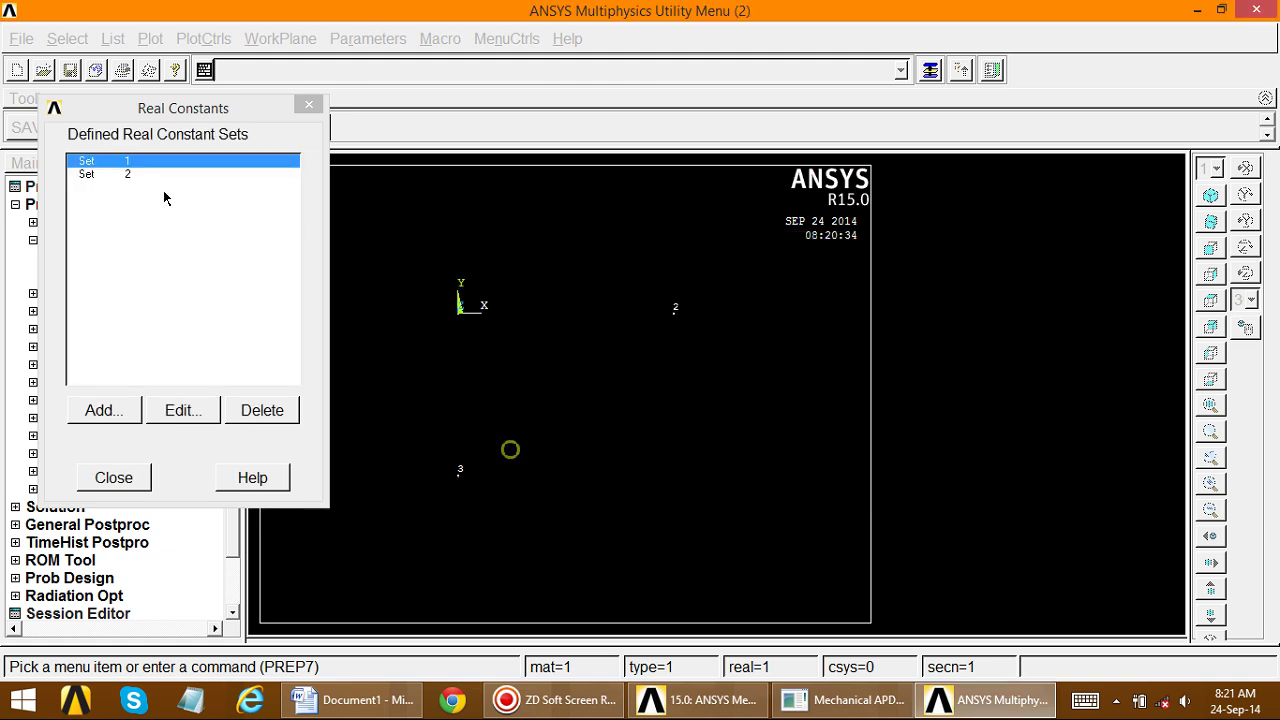
{"action": "left_click", "coordinate": [110, 162]}
{"action": "left_click", "coordinate": [110, 174]}
{"action": "left_click", "coordinate": [110, 162]}
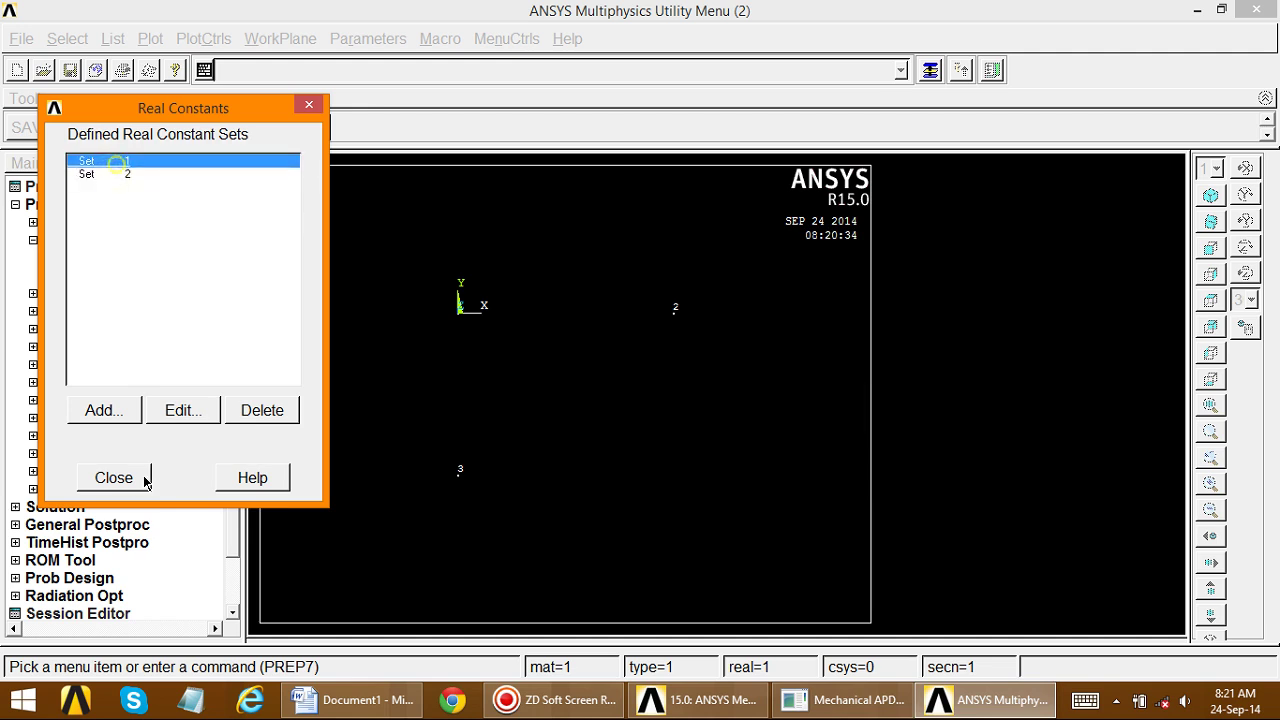
{"action": "left_click", "coordinate": [114, 478]}
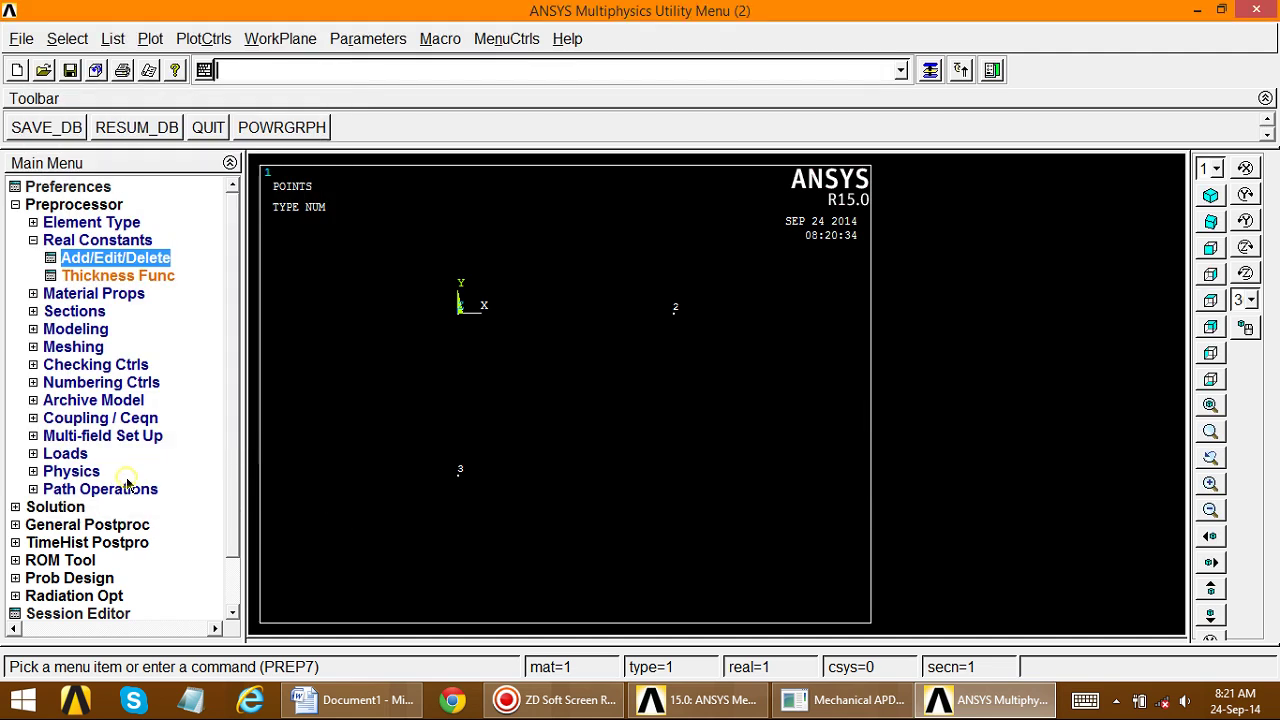
- Open the structural linear elastic isotropic properties for material model number 1
{"action": "left_click", "coordinate": [33, 241]}
{"action": "left_click", "coordinate": [34, 259]}
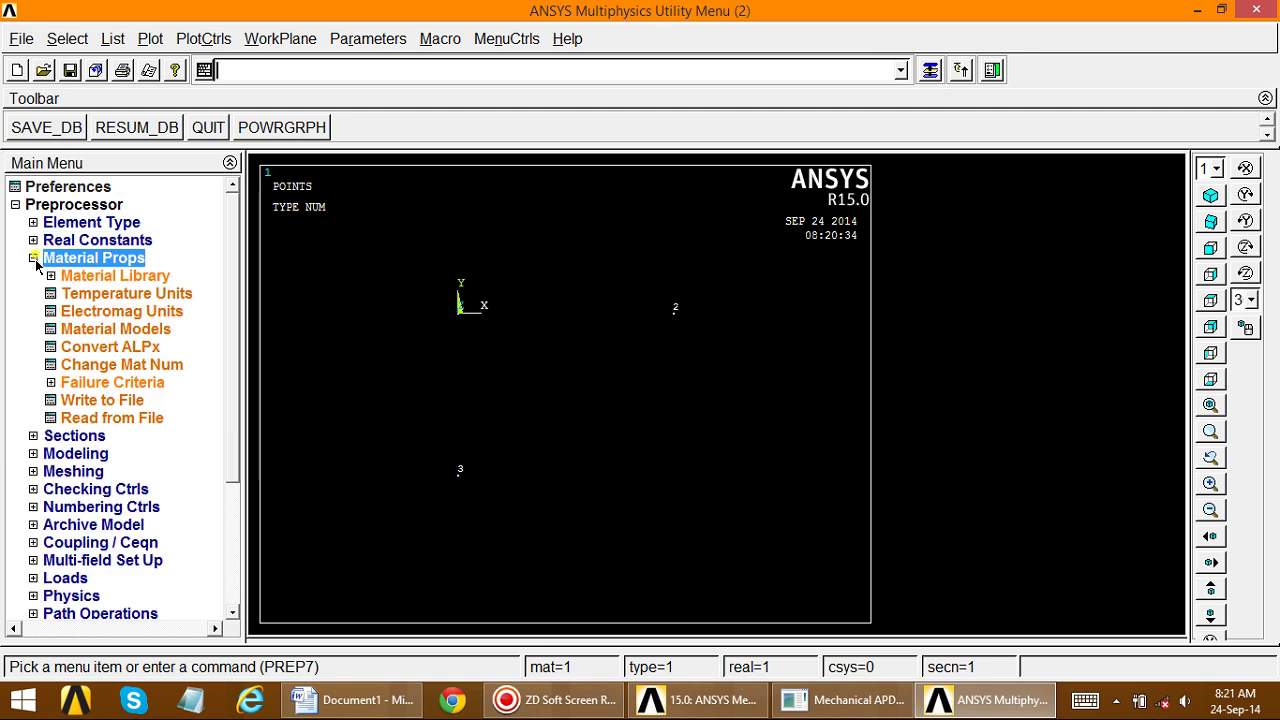
{"action": "left_click", "coordinate": [114, 331]}
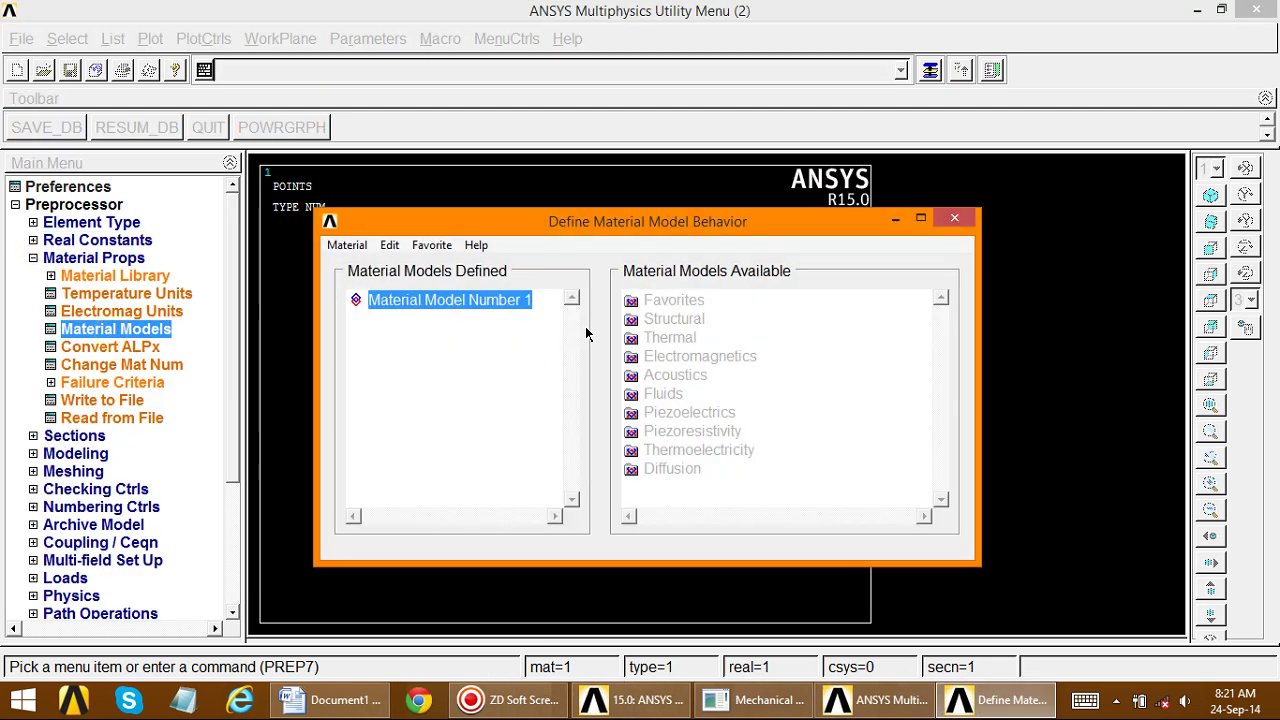
{"action": "double_click", "coordinate": [660, 319]}
{"action": "double_click", "coordinate": [690, 338]}
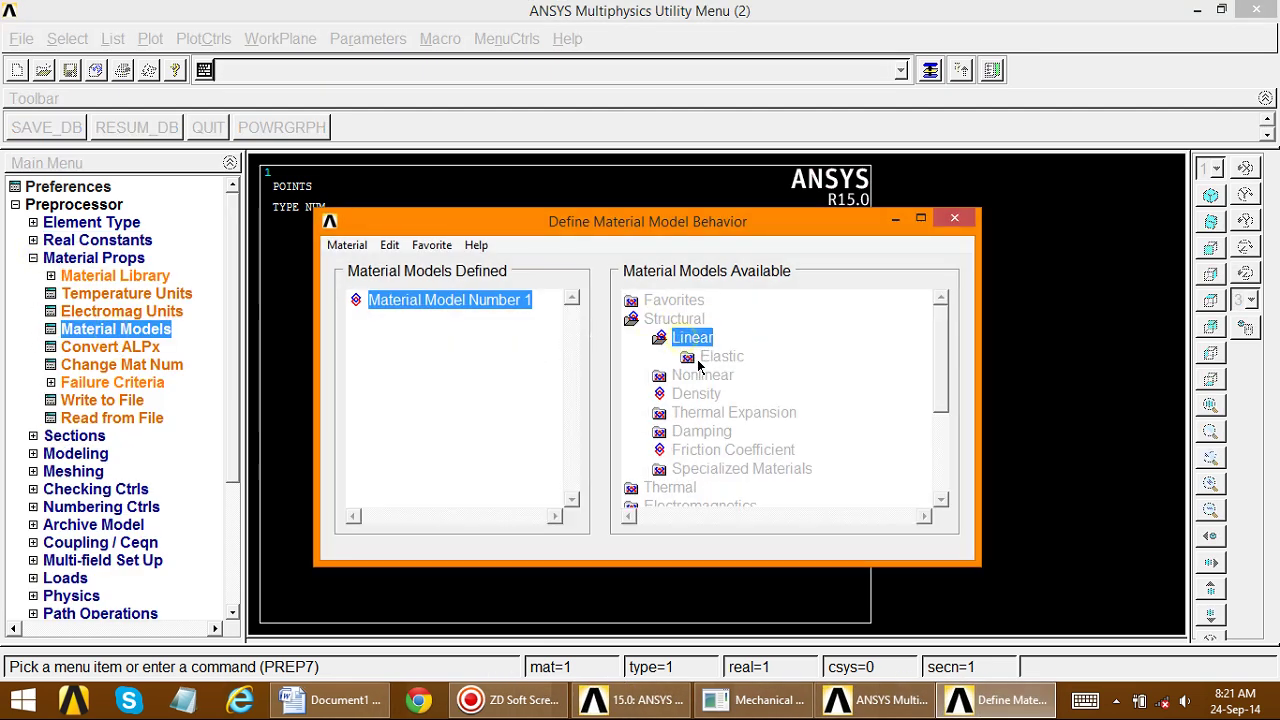
{"action": "double_click", "coordinate": [720, 356]}
{"action": "double_click", "coordinate": [745, 376]}
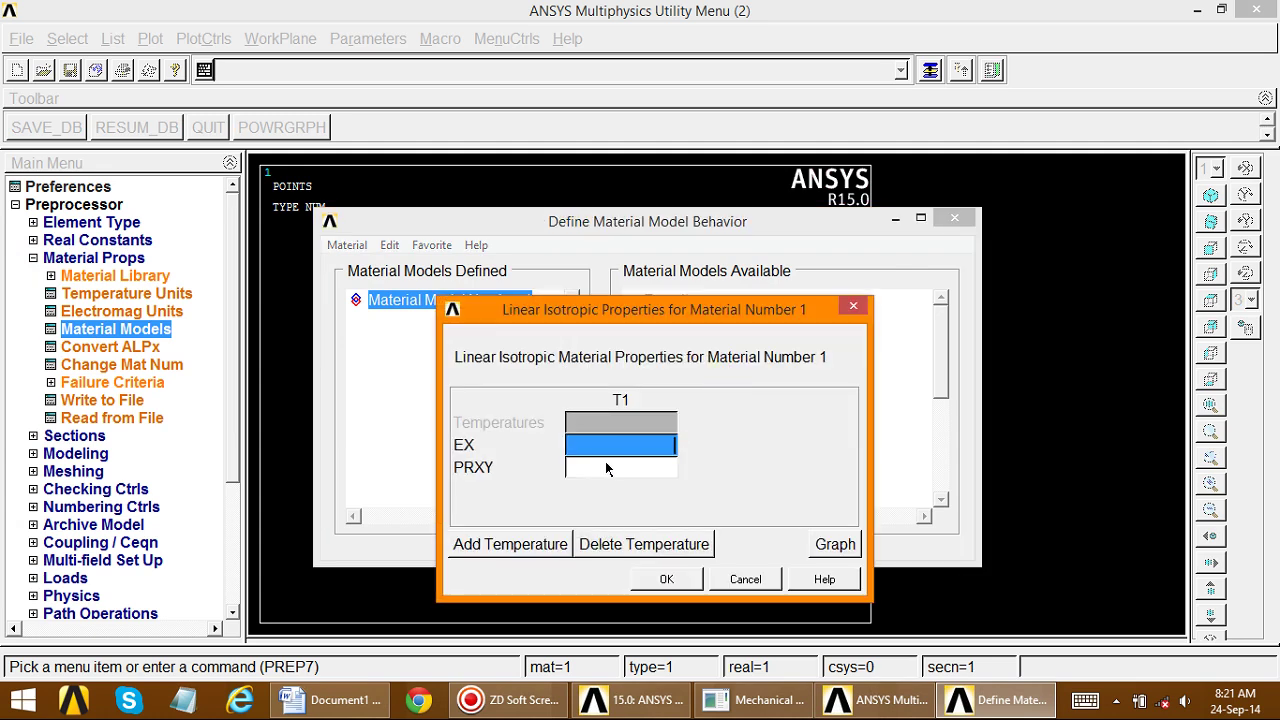
- Check Young's modulus in the Q2 text, and set EX to 200e3 for material 1, leaving PRXY blank
{"action": "left_click", "coordinate": [332, 699]}
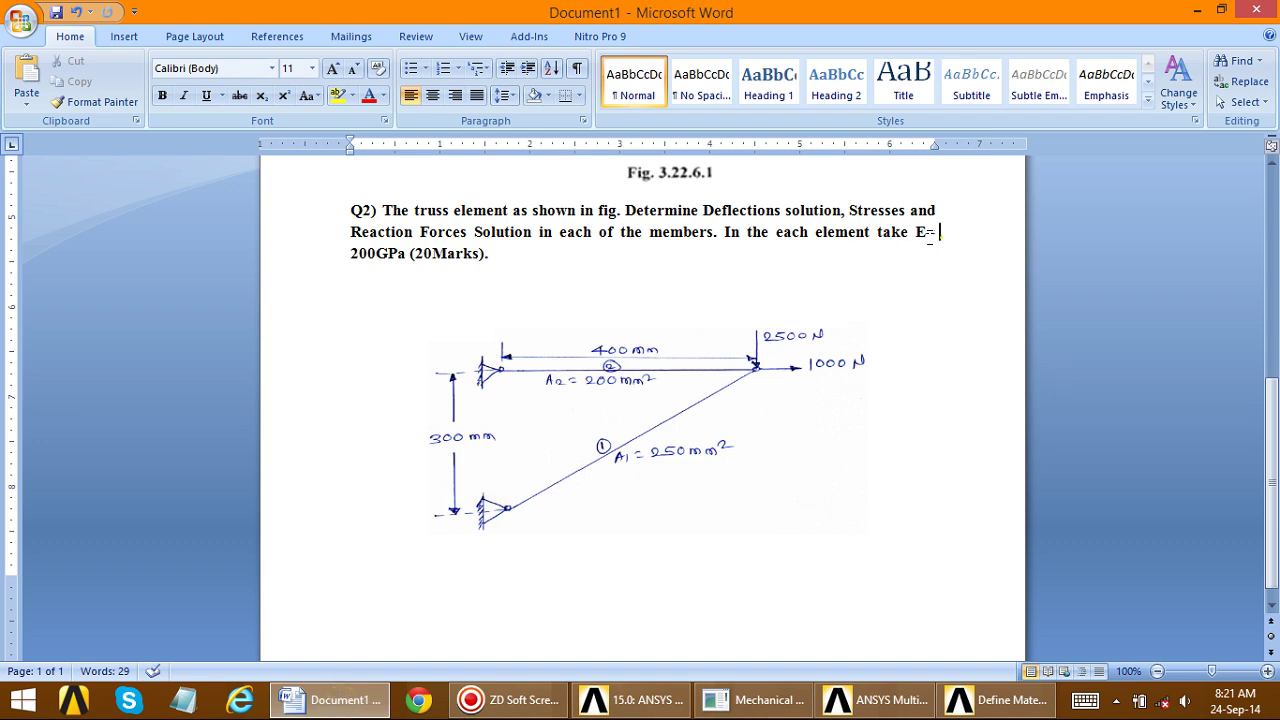
{"action": "left_click_drag", "start_coordinate": [948, 236], "coordinate": [551, 254]}
{"action": "left_click", "coordinate": [388, 253]}
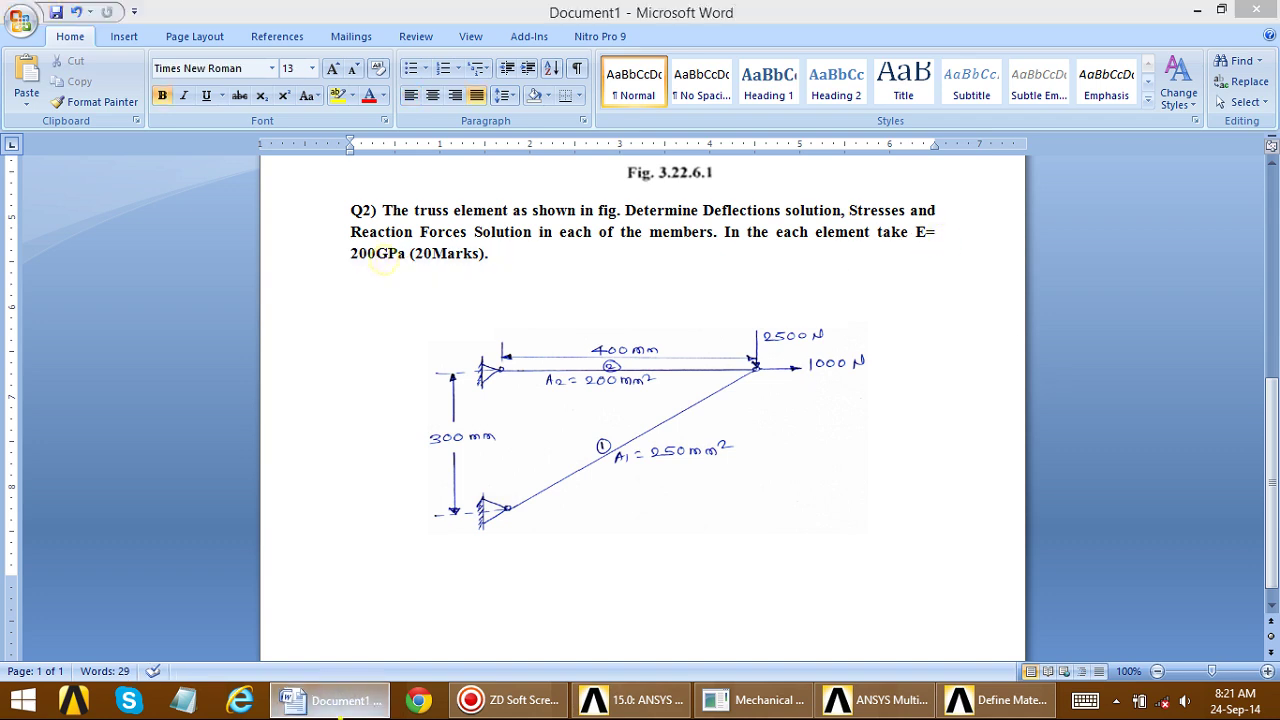
{"action": "key", "text": "alt+Tab"}
{"action": "type", "text": "200"}
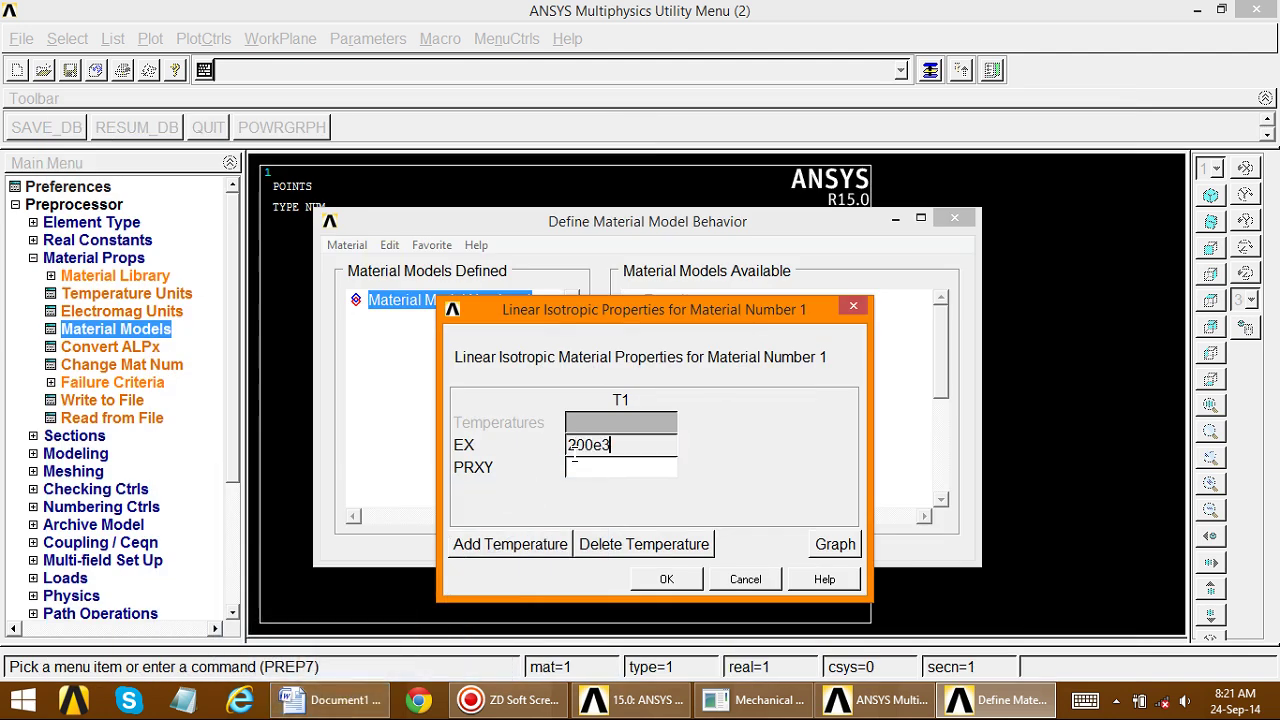
{"action": "left_click", "coordinate": [651, 581]}
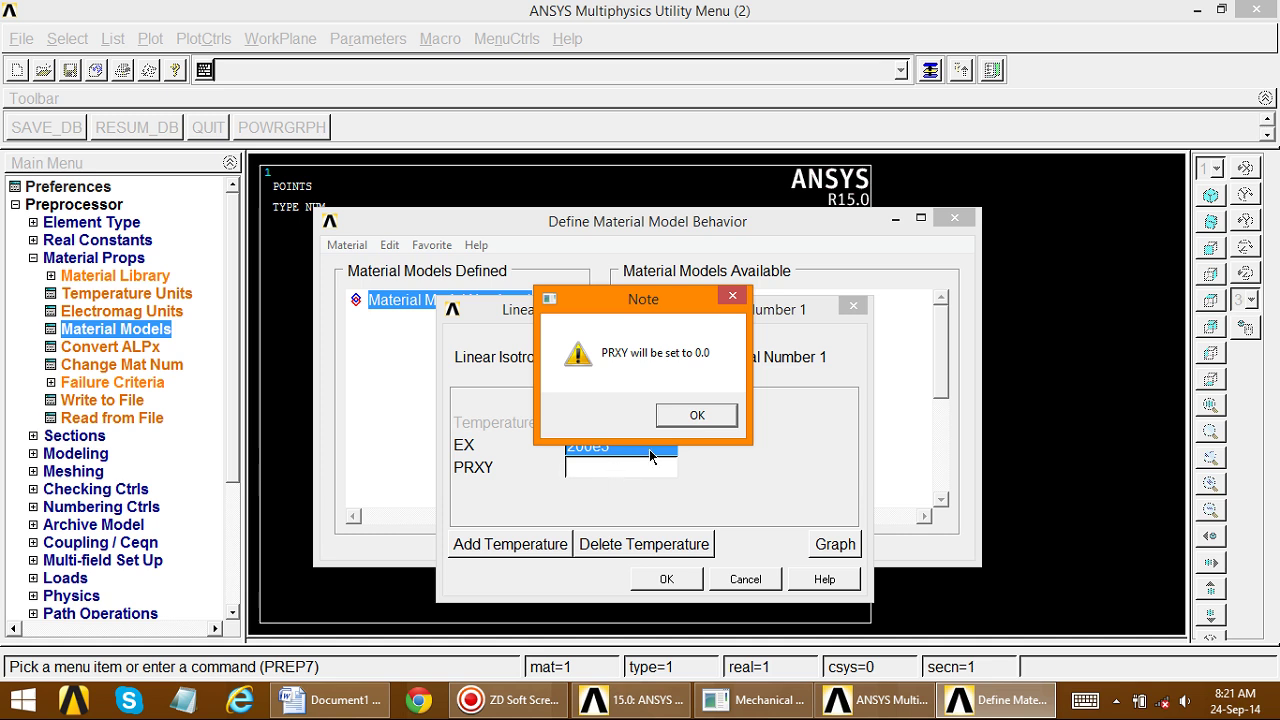
{"action": "left_click", "coordinate": [698, 417]}
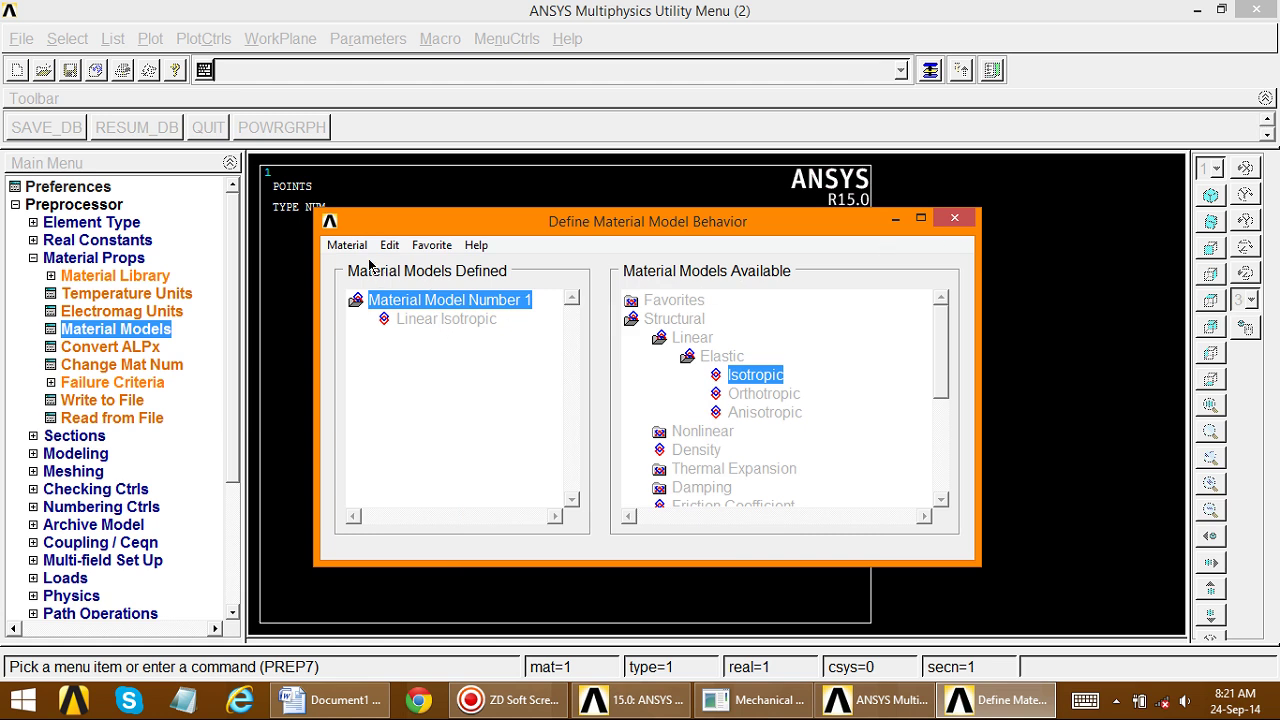
{"action": "left_click", "coordinate": [330, 699]}
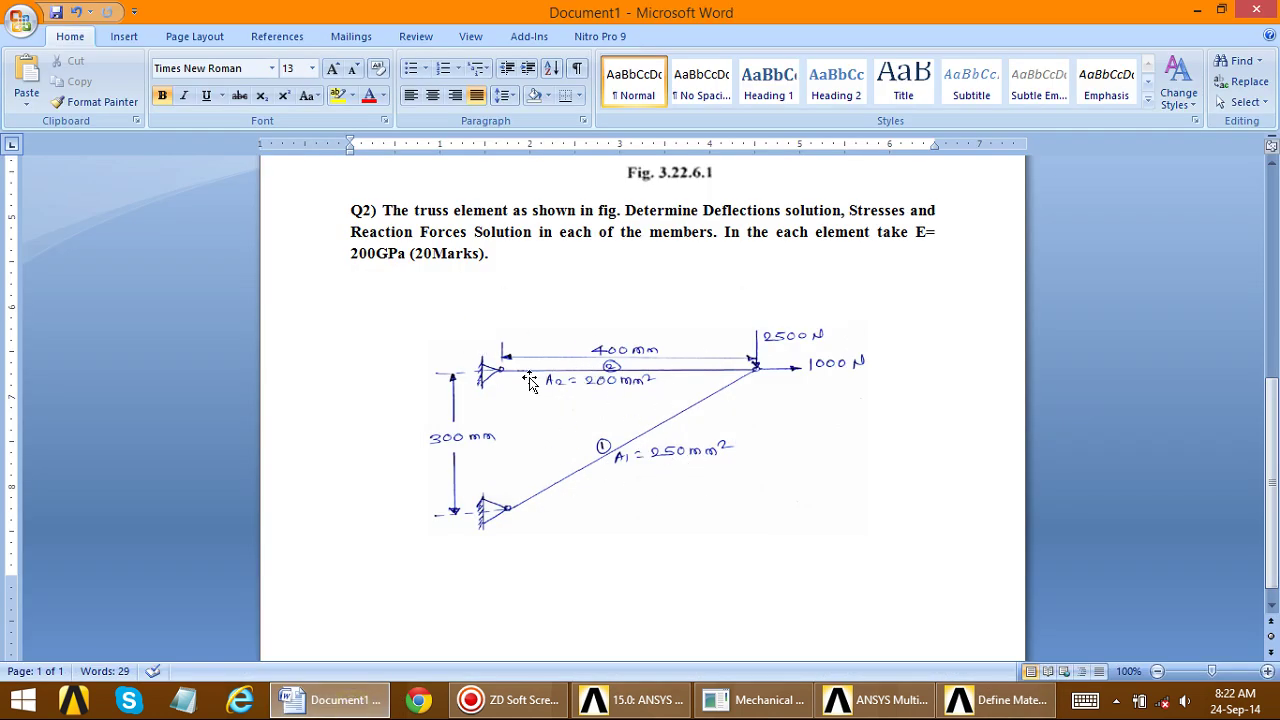
{"action": "left_click", "coordinate": [330, 699]}
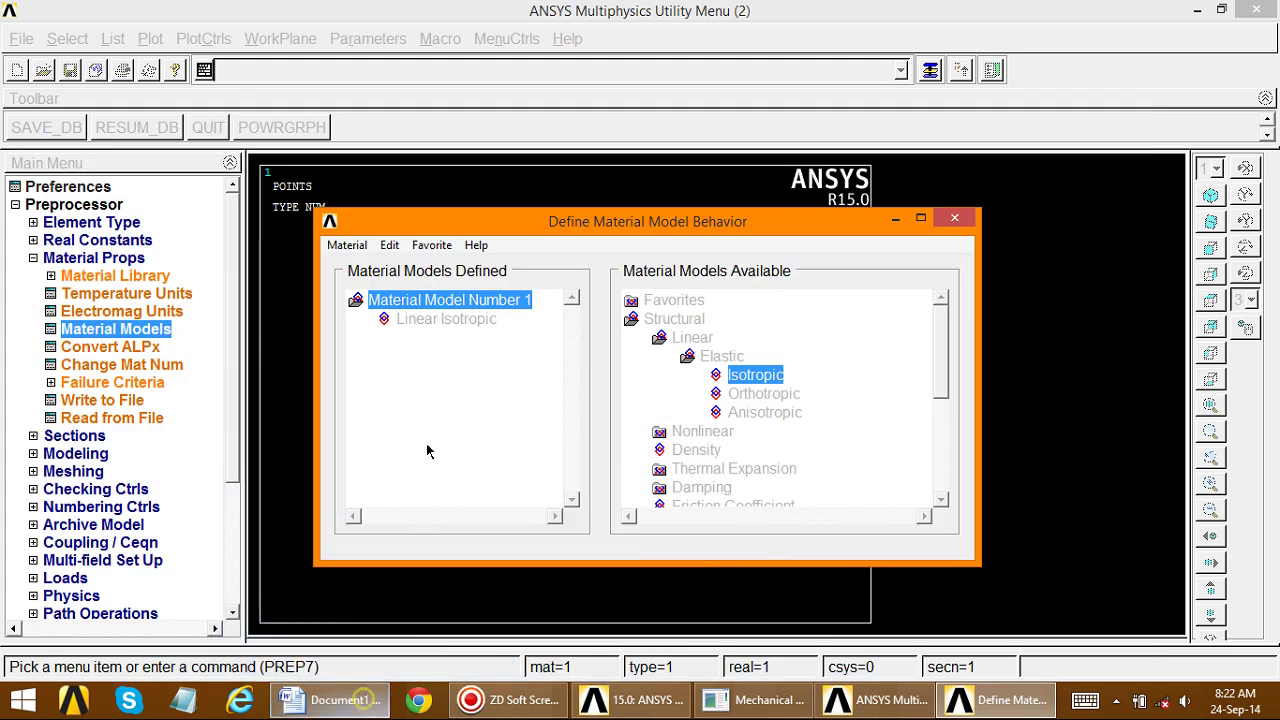
{"action": "left_click", "coordinate": [347, 246]}
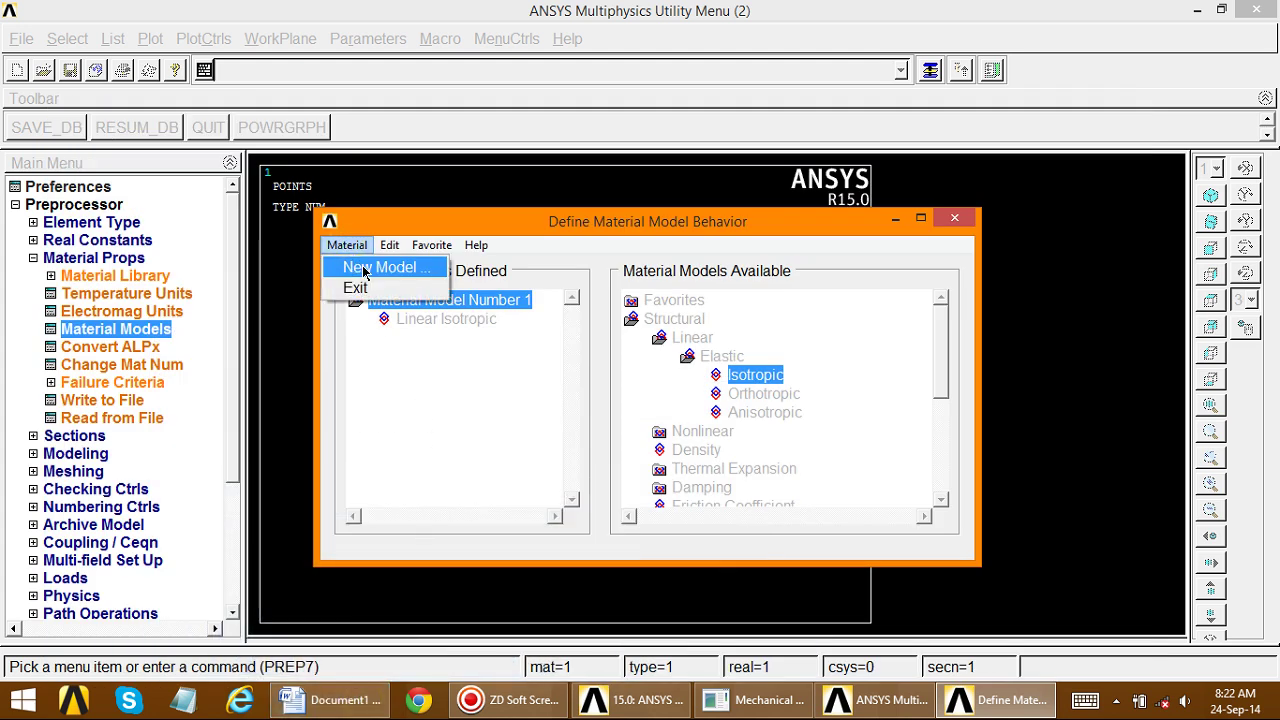
{"action": "left_click", "coordinate": [365, 268]}
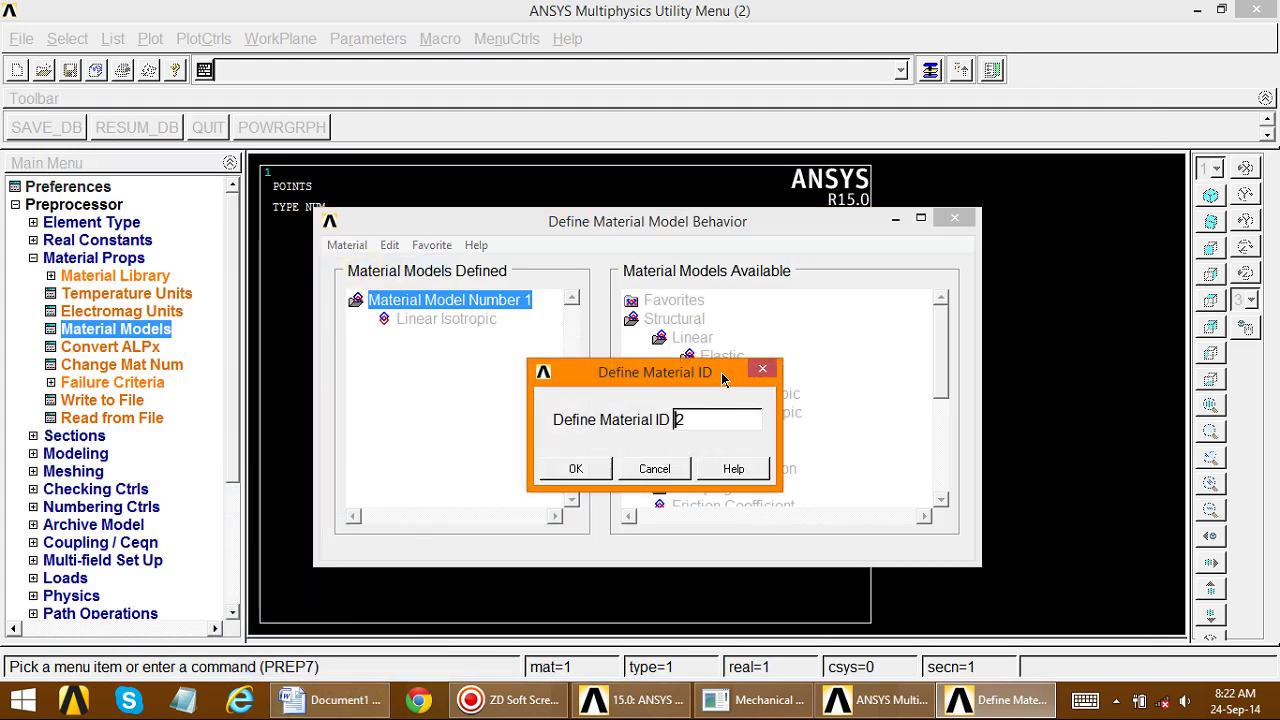
{"action": "left_click", "coordinate": [653, 467]}
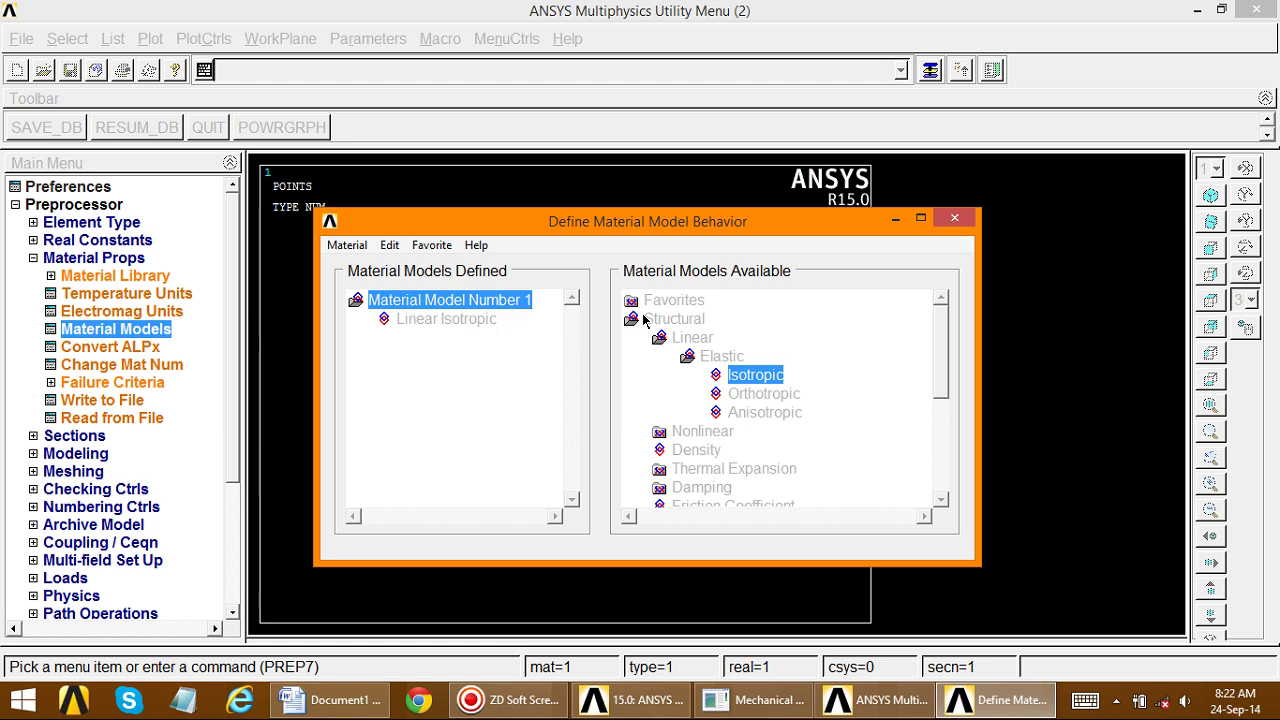
- Close the material model definition and display the truss keypoints and lines together with Multi-Plots
{"action": "left_click", "coordinate": [955, 218]}
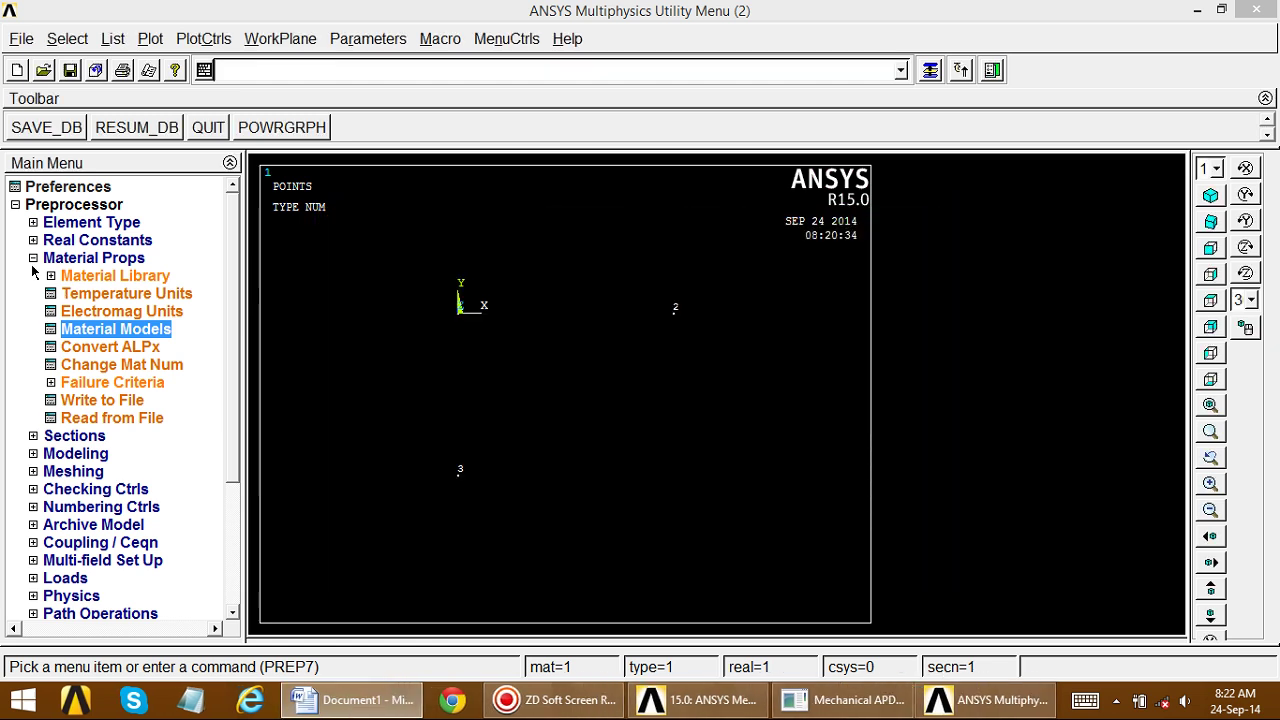
{"action": "left_click", "coordinate": [33, 258]}
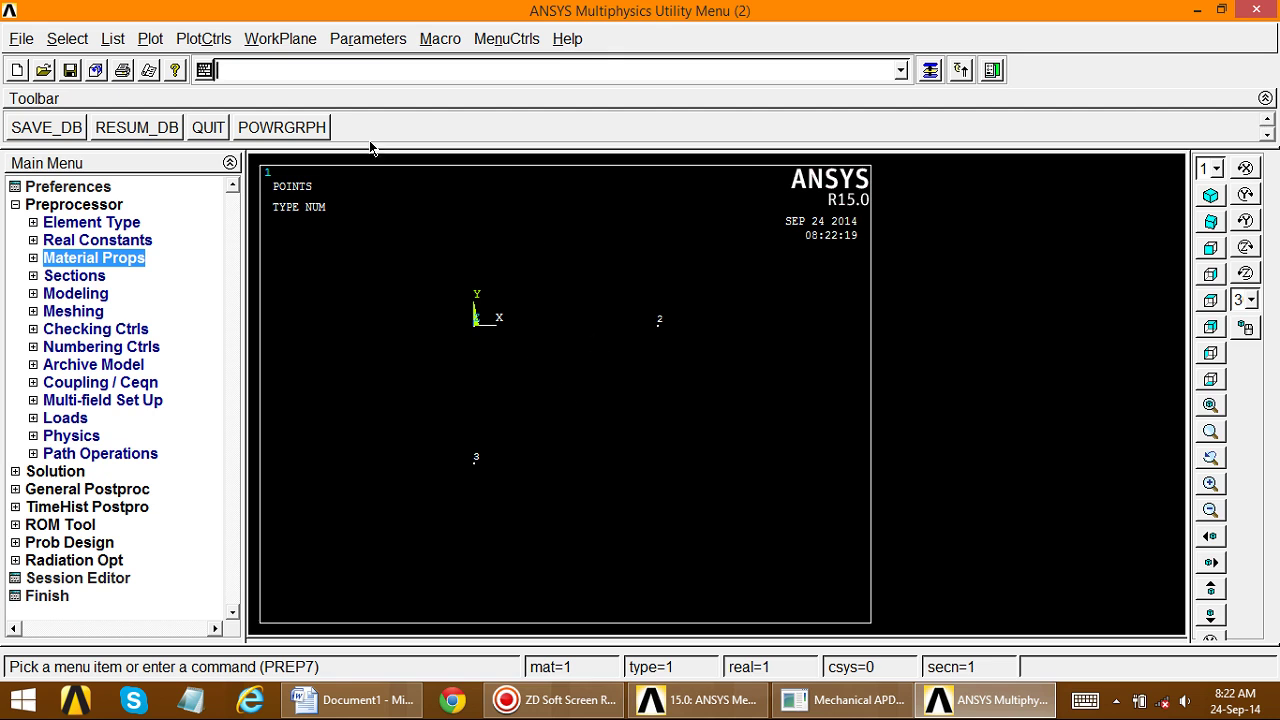
{"action": "left_click", "coordinate": [160, 44]}
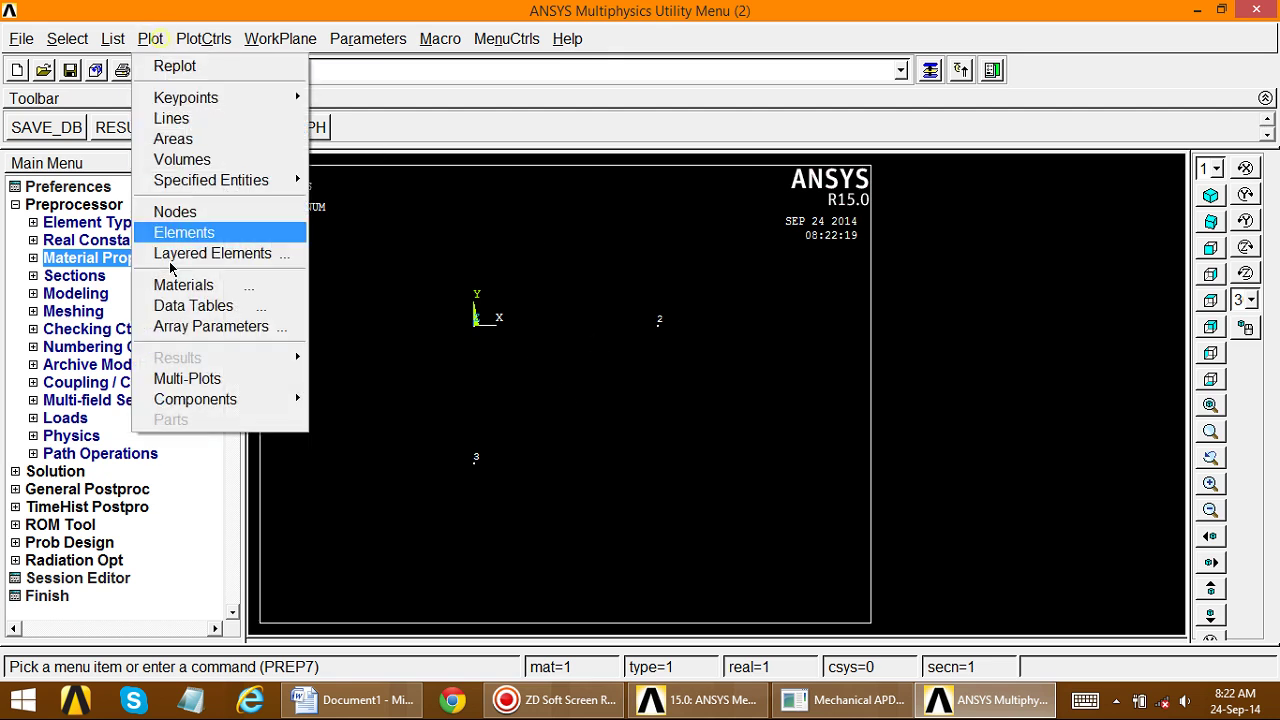
{"action": "left_click", "coordinate": [194, 378]}
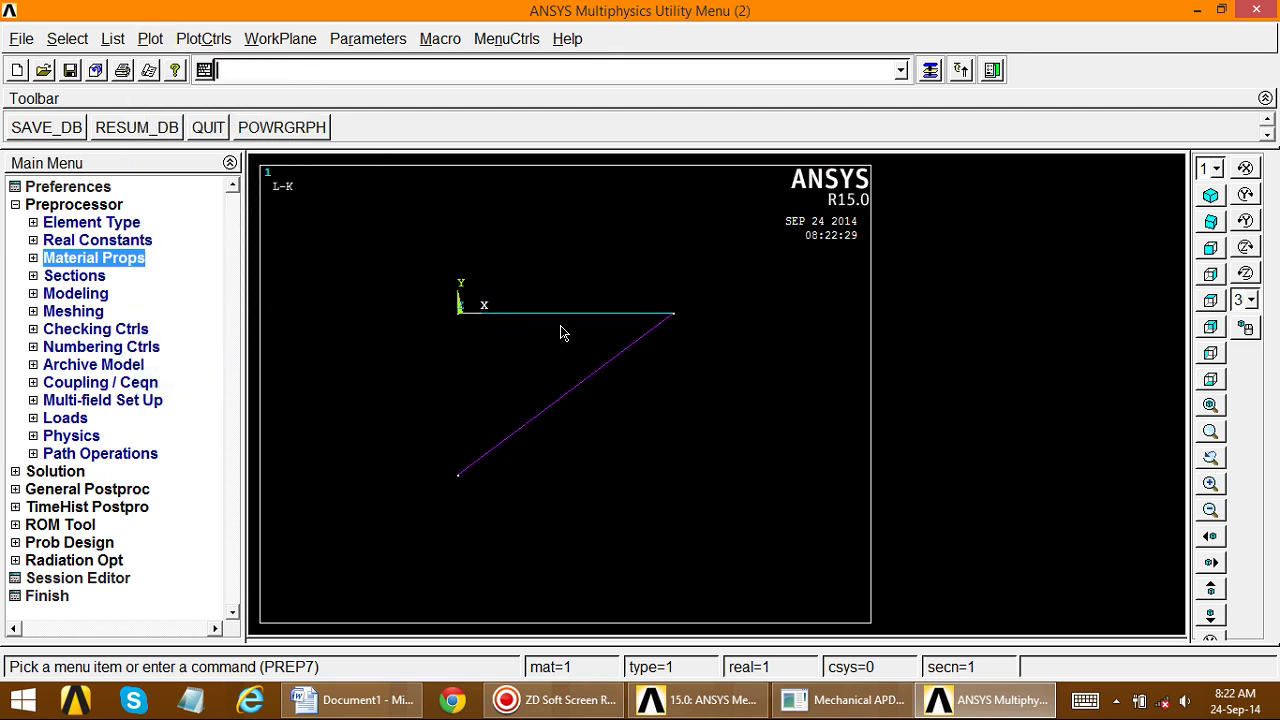
- Pick the inclined truss line for mesh attribute assignment and bring up its attribute settings
{"action": "left_click", "coordinate": [34, 205]}
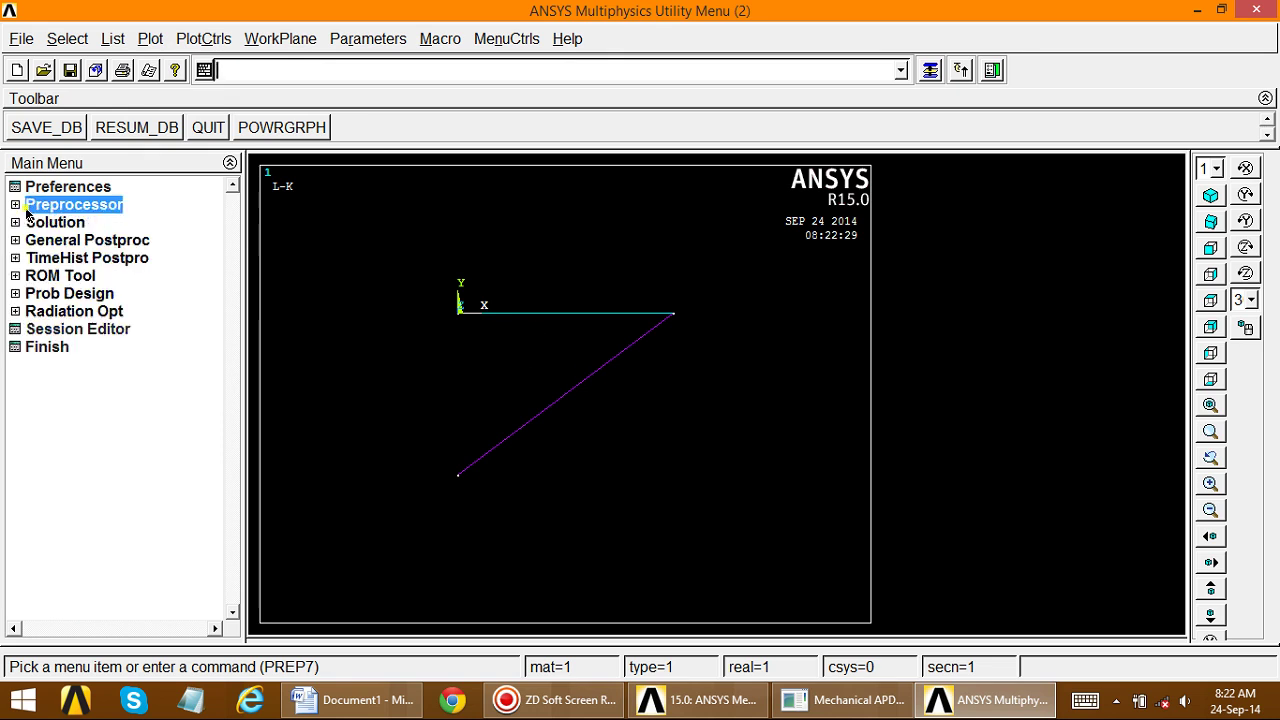
{"action": "left_click", "coordinate": [36, 206]}
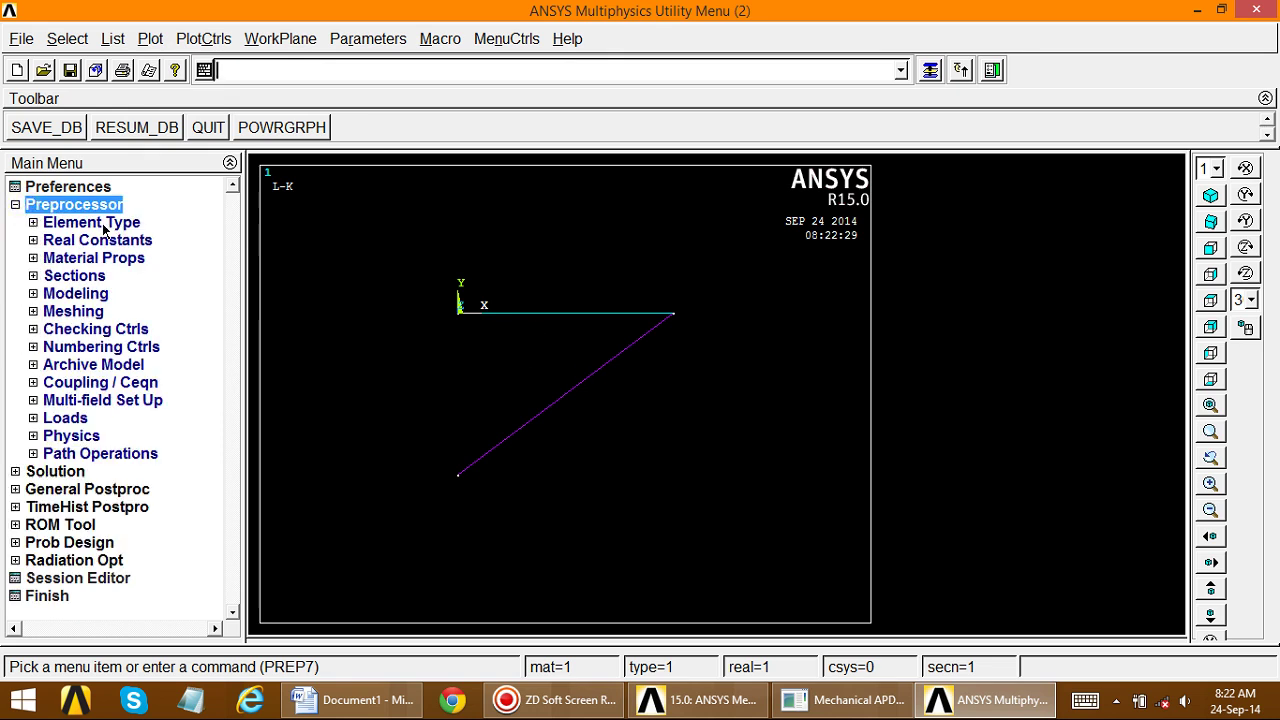
{"action": "left_click", "coordinate": [40, 312]}
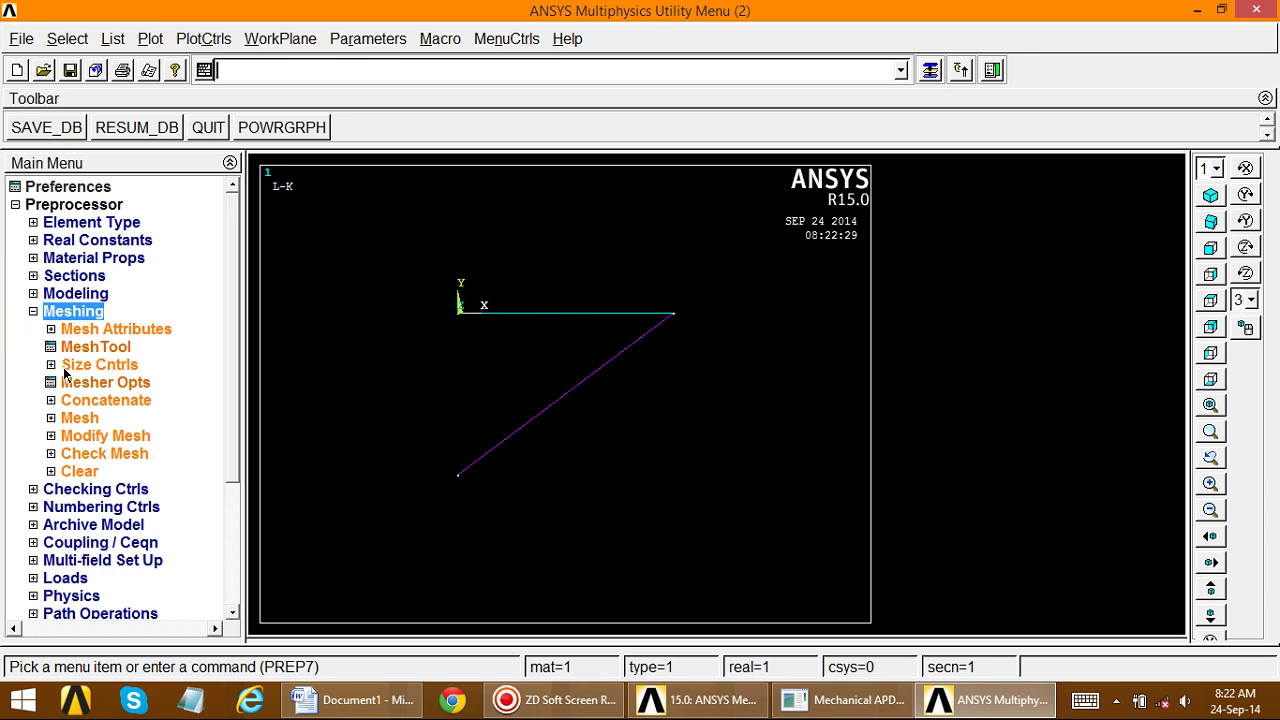
{"action": "left_click", "coordinate": [60, 331]}
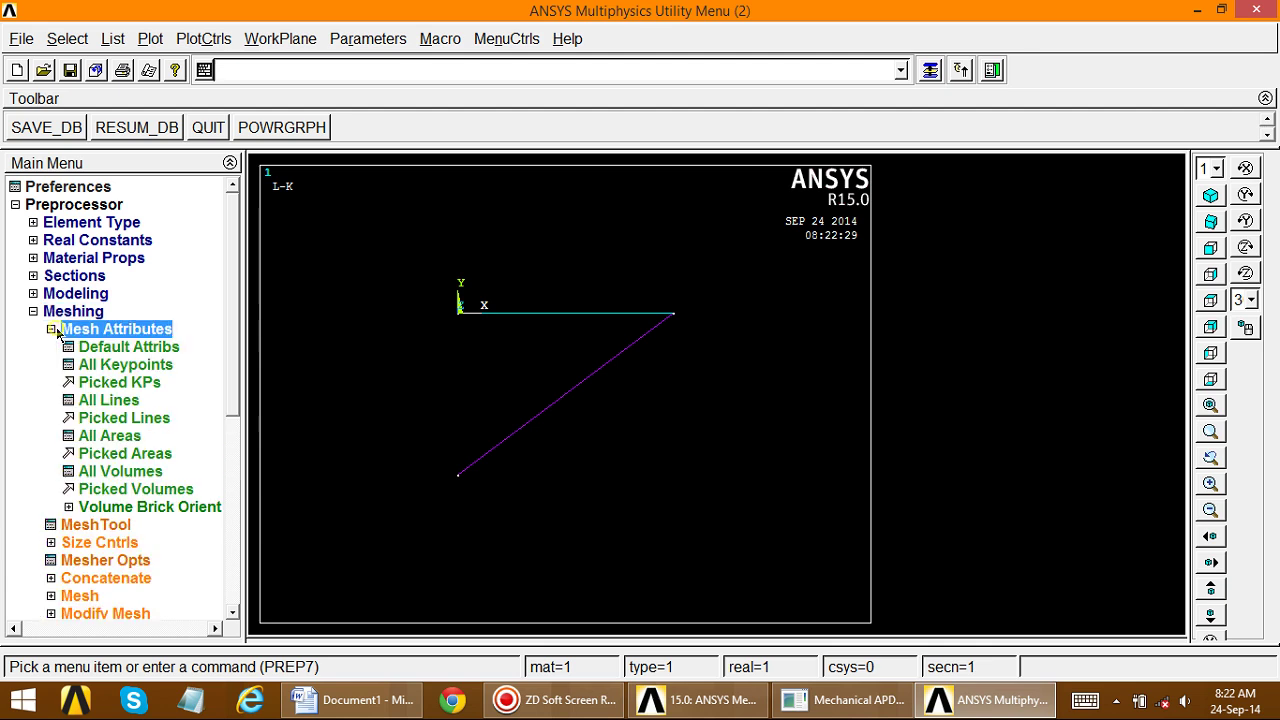
{"action": "left_click", "coordinate": [90, 427]}
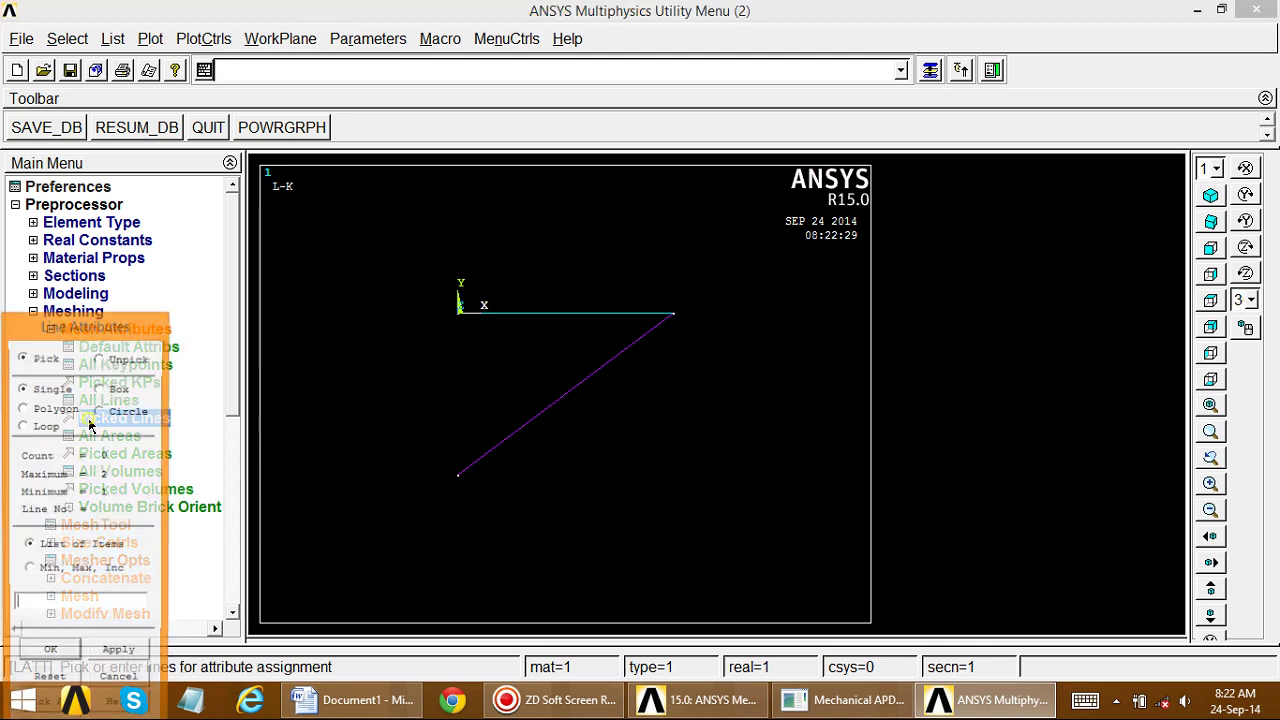
{"action": "left_click_drag", "start_coordinate": [116, 334], "coordinate": [184, 209]}
{"action": "left_click", "coordinate": [531, 421]}
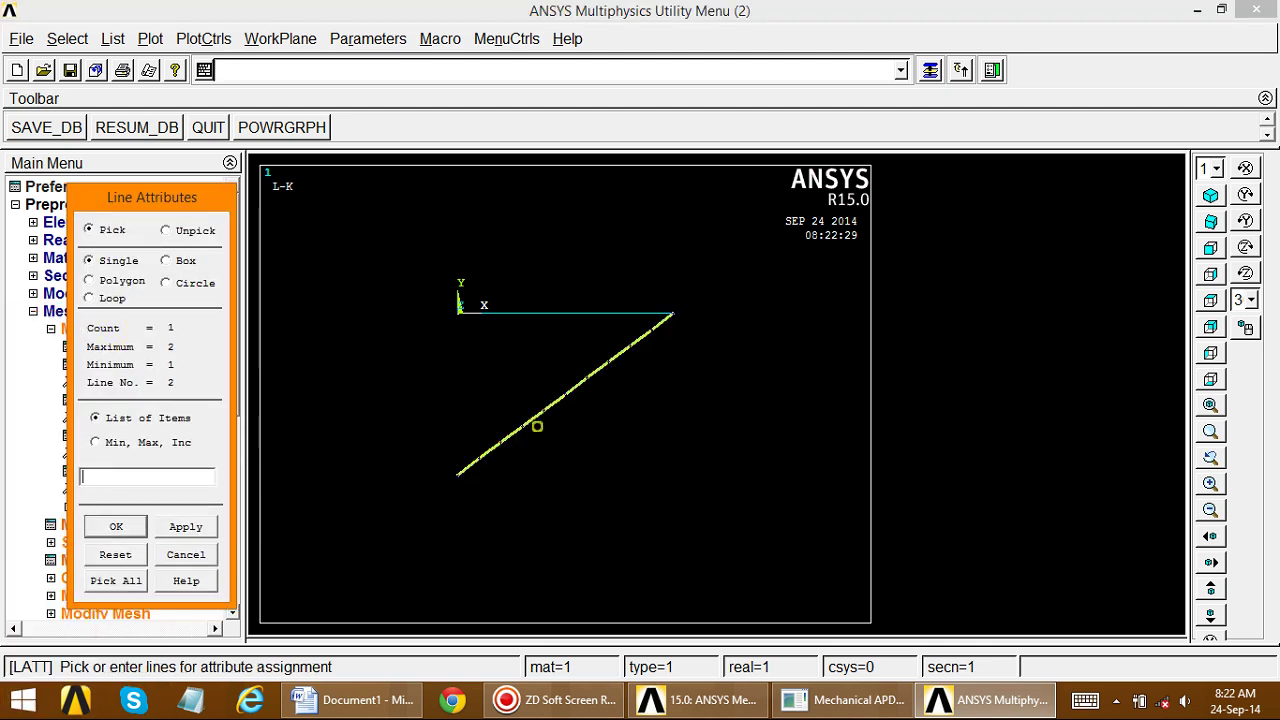
{"action": "left_click", "coordinate": [186, 527]}
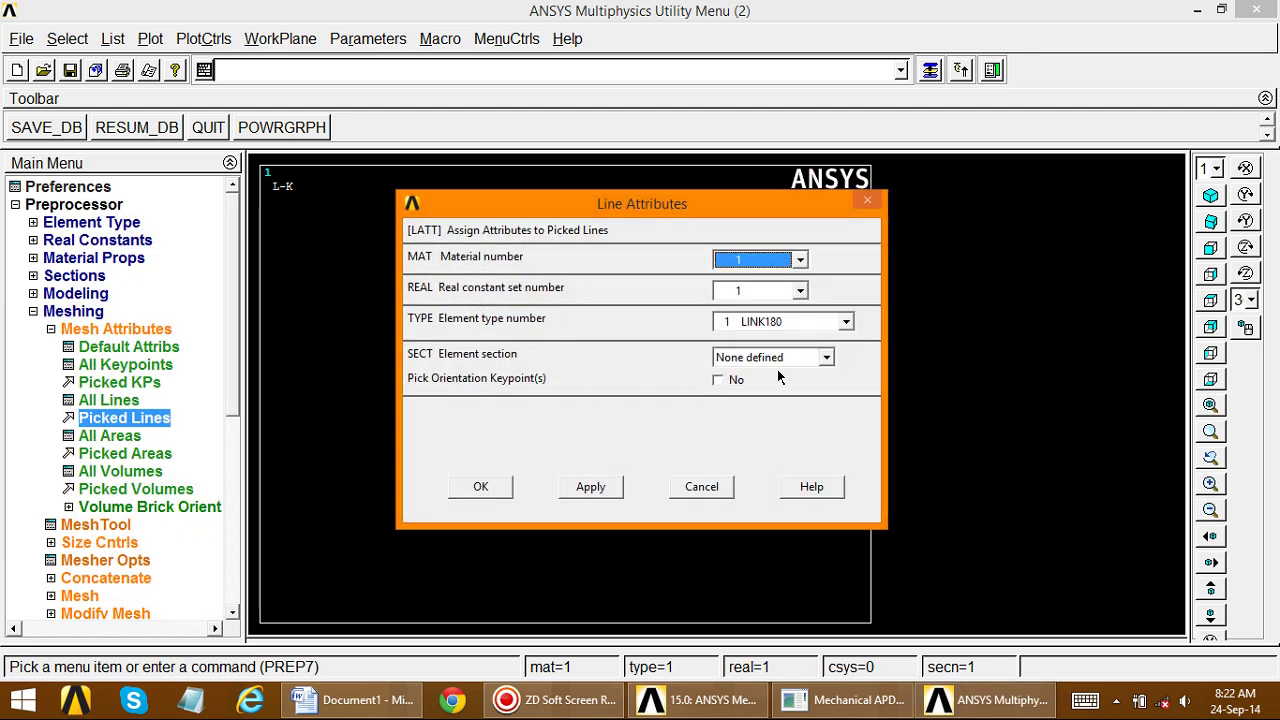
- Assign material 1, real constant set 1 and element type 1 LINK180 to the inclined line
{"action": "left_click", "coordinate": [754, 262]}
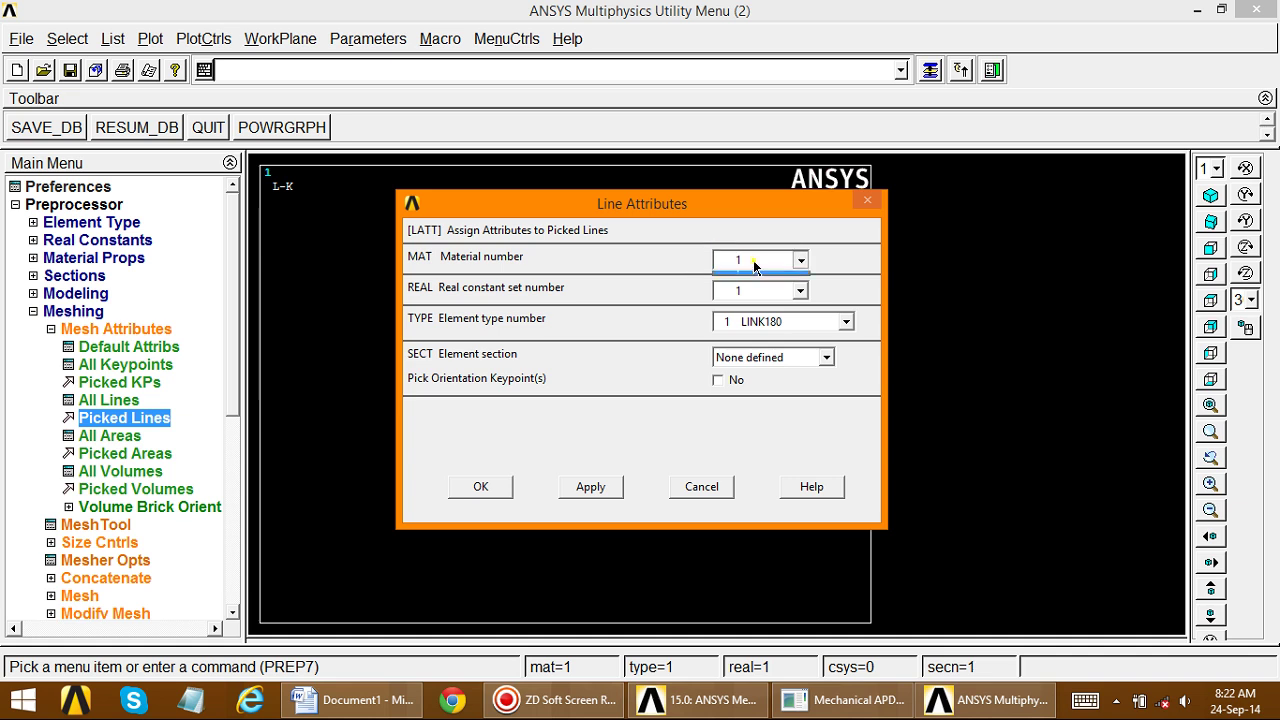
{"action": "left_click", "coordinate": [754, 262]}
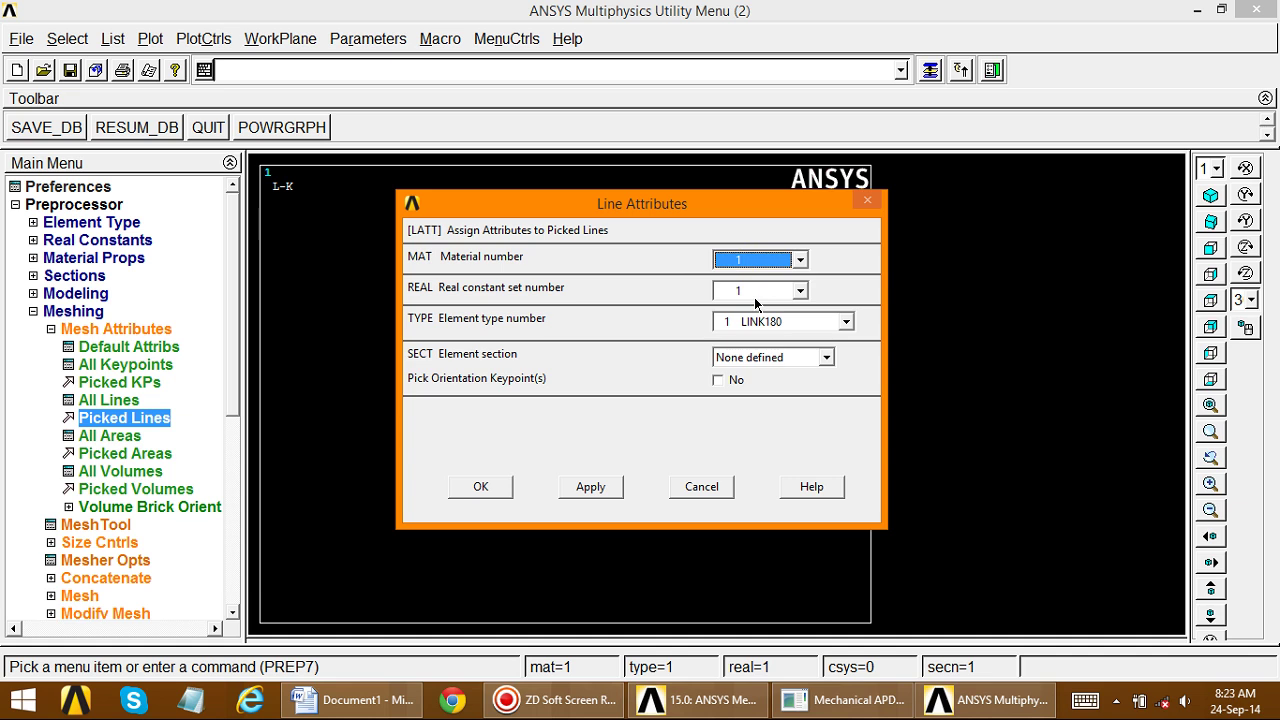
{"action": "left_click", "coordinate": [755, 294]}
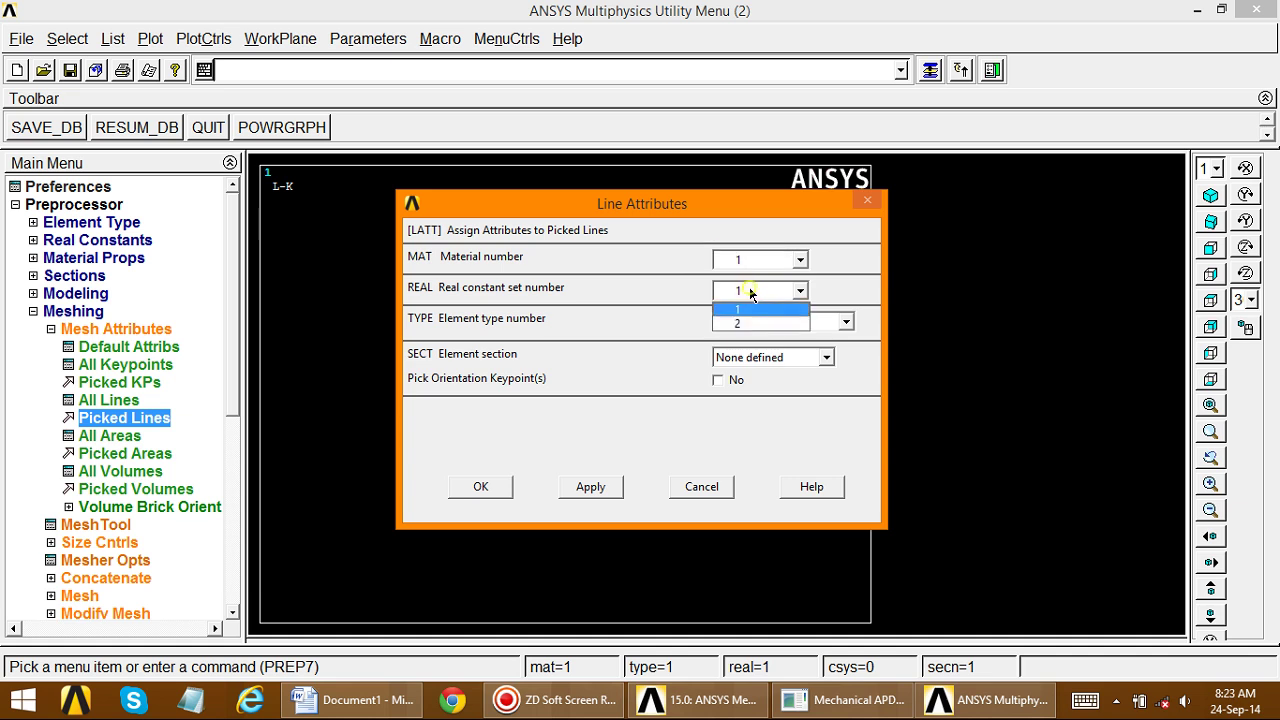
{"action": "left_click", "coordinate": [755, 318]}
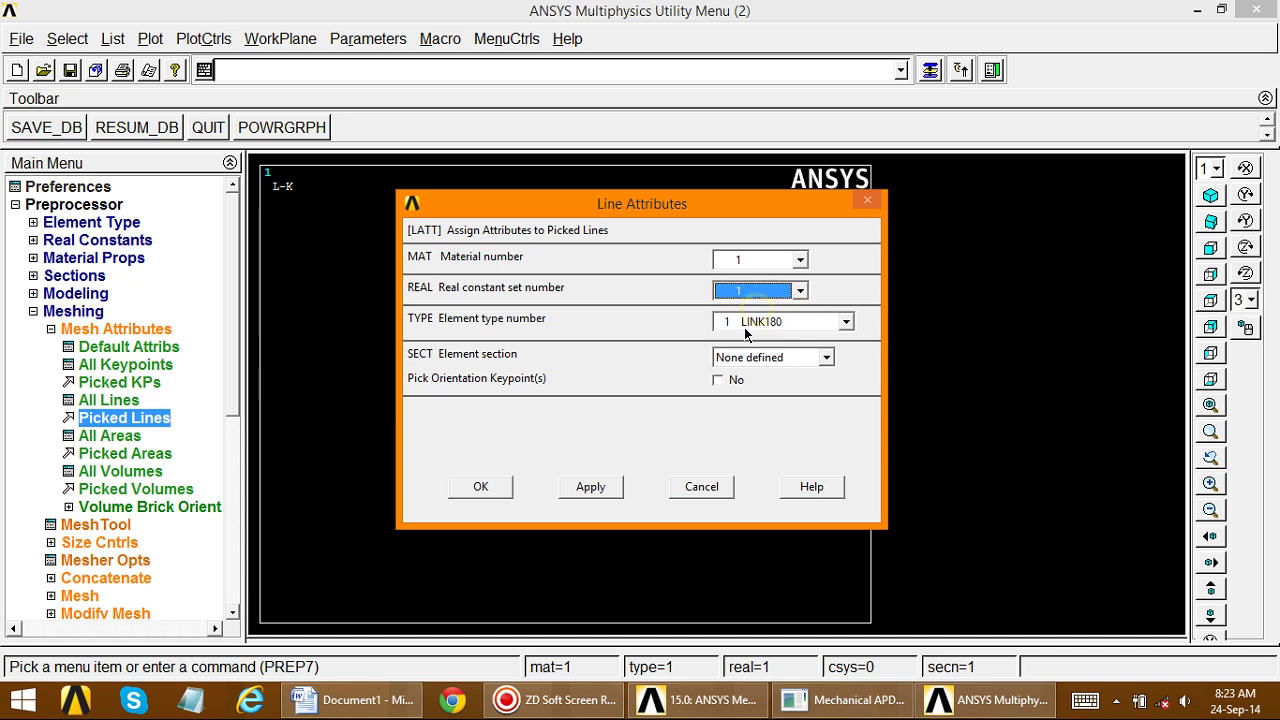
{"action": "left_click", "coordinate": [758, 322]}
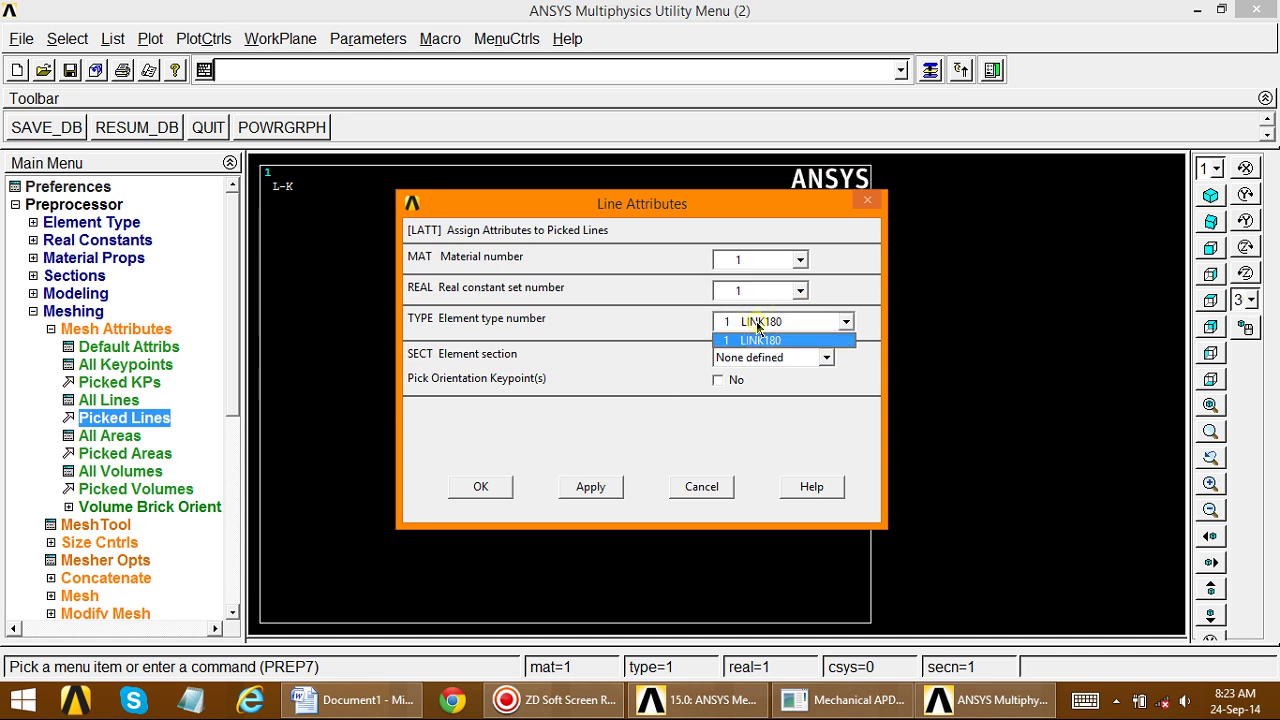
{"action": "left_click", "coordinate": [758, 339]}
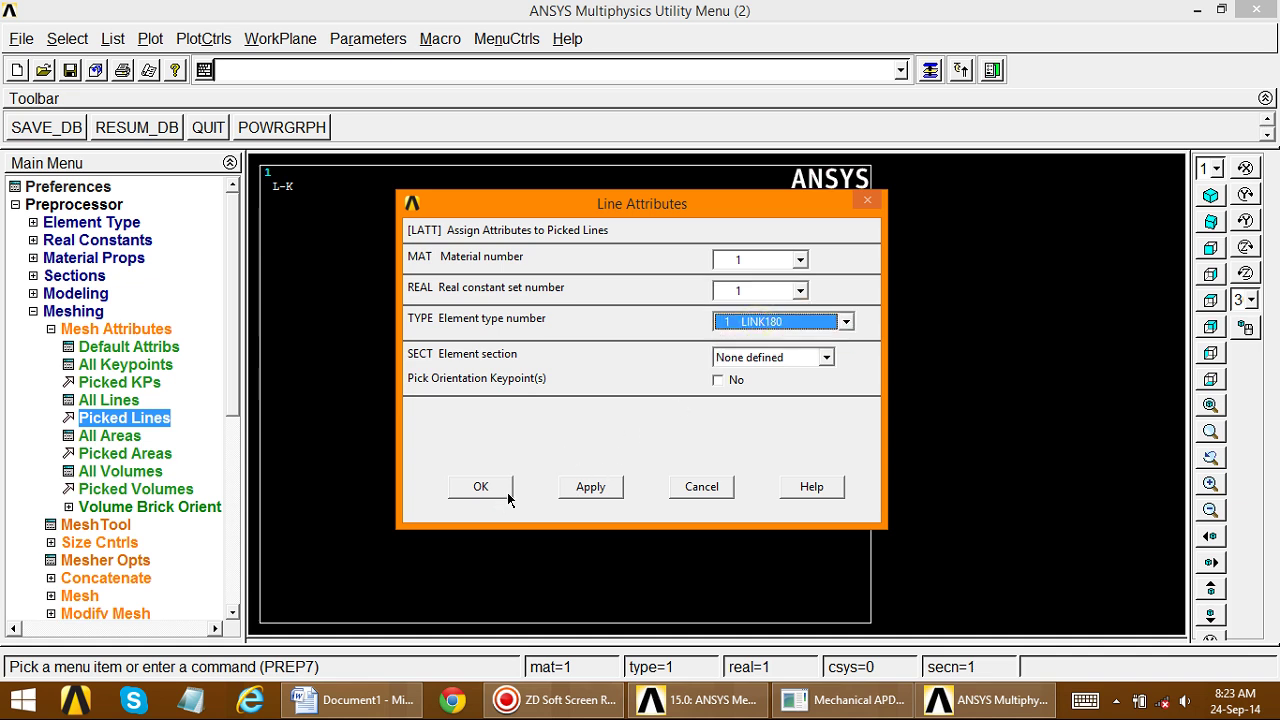
{"action": "left_click", "coordinate": [576, 488]}
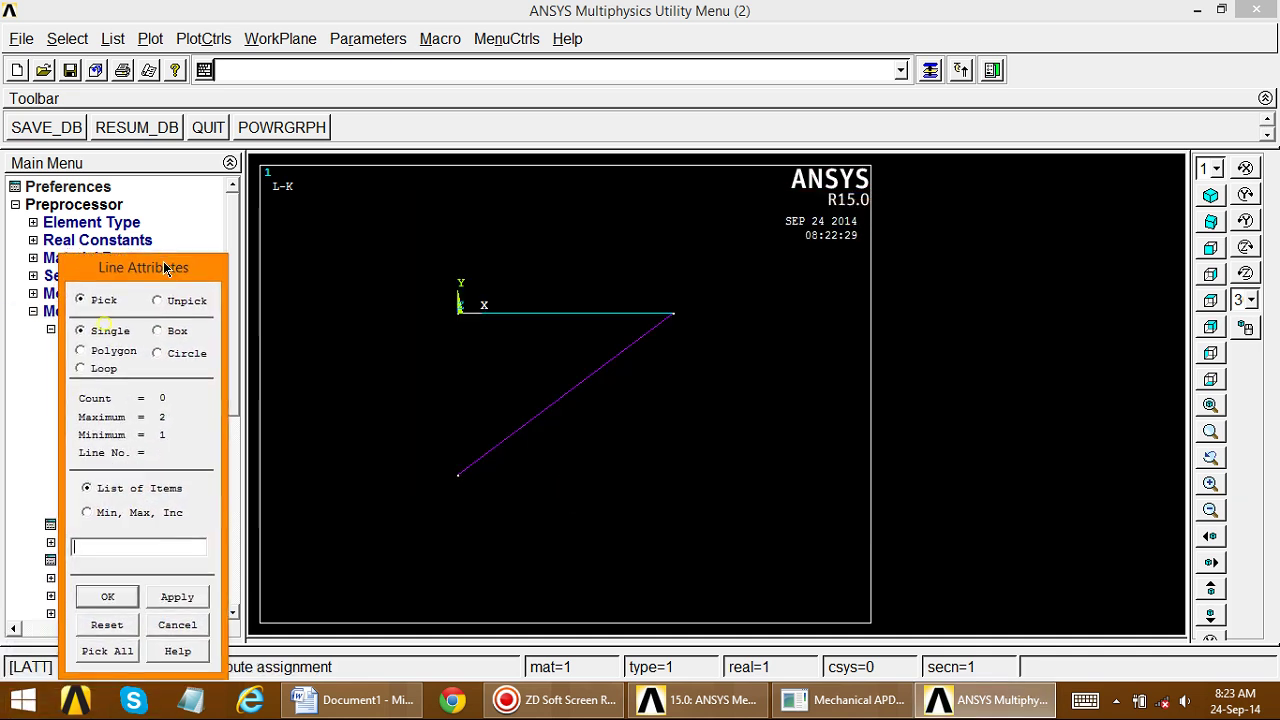
- Assign material 1, real constant set 2 and element type 1 LINK180 to the horizontal line, and finish the line attributes
{"action": "left_click", "coordinate": [543, 313]}
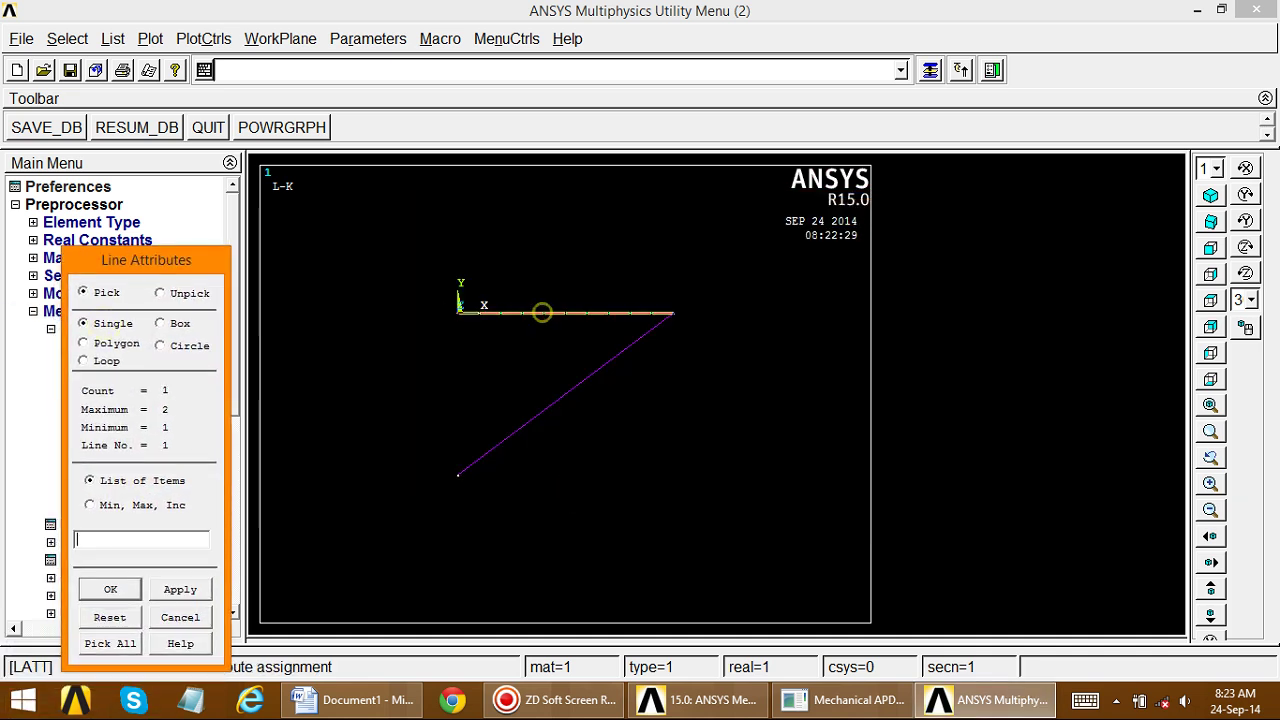
{"action": "left_click", "coordinate": [178, 591]}
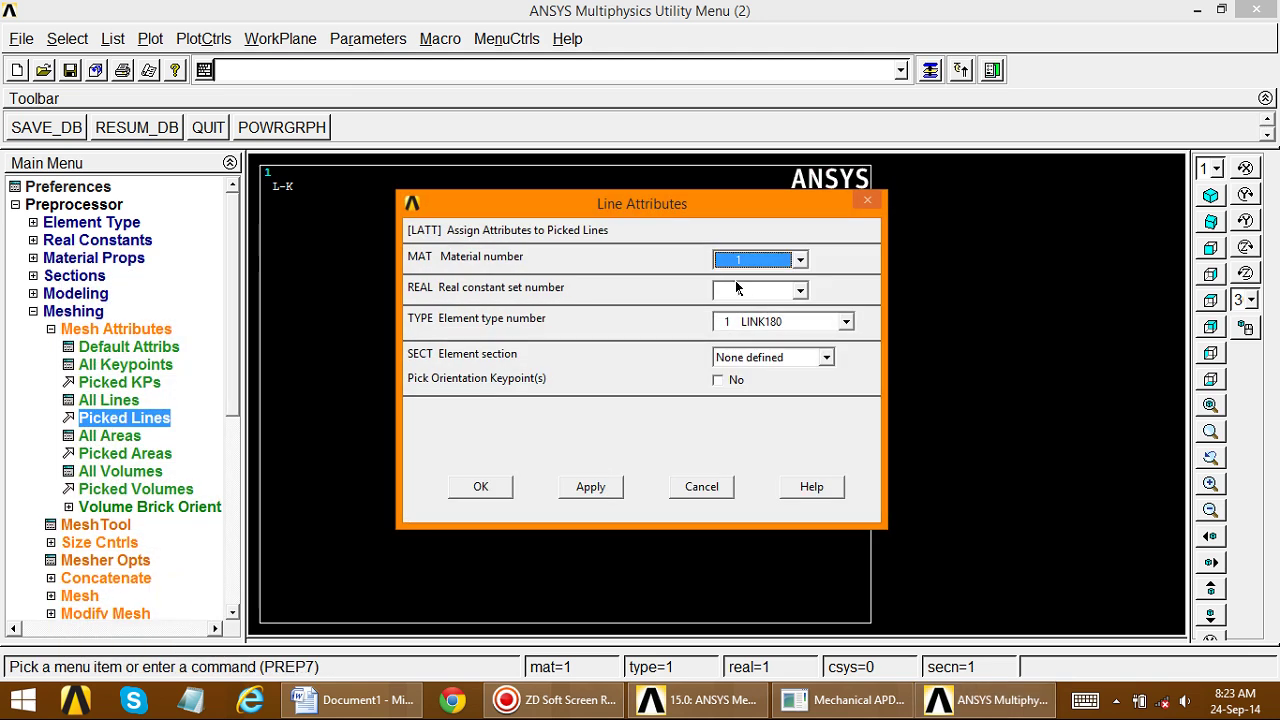
{"action": "left_click", "coordinate": [725, 262]}
{"action": "left_click", "coordinate": [727, 276]}
{"action": "left_click", "coordinate": [743, 292]}
{"action": "left_click", "coordinate": [738, 320]}
{"action": "left_click", "coordinate": [736, 324]}
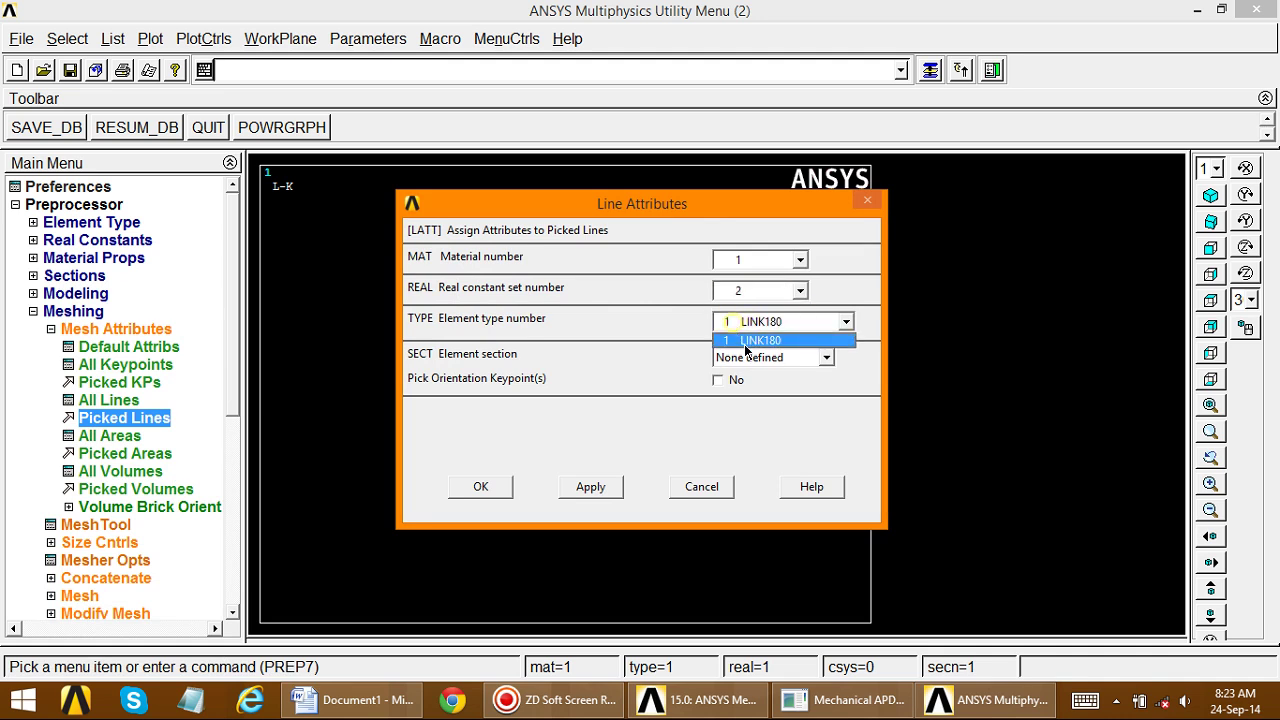
{"action": "left_click", "coordinate": [745, 341]}
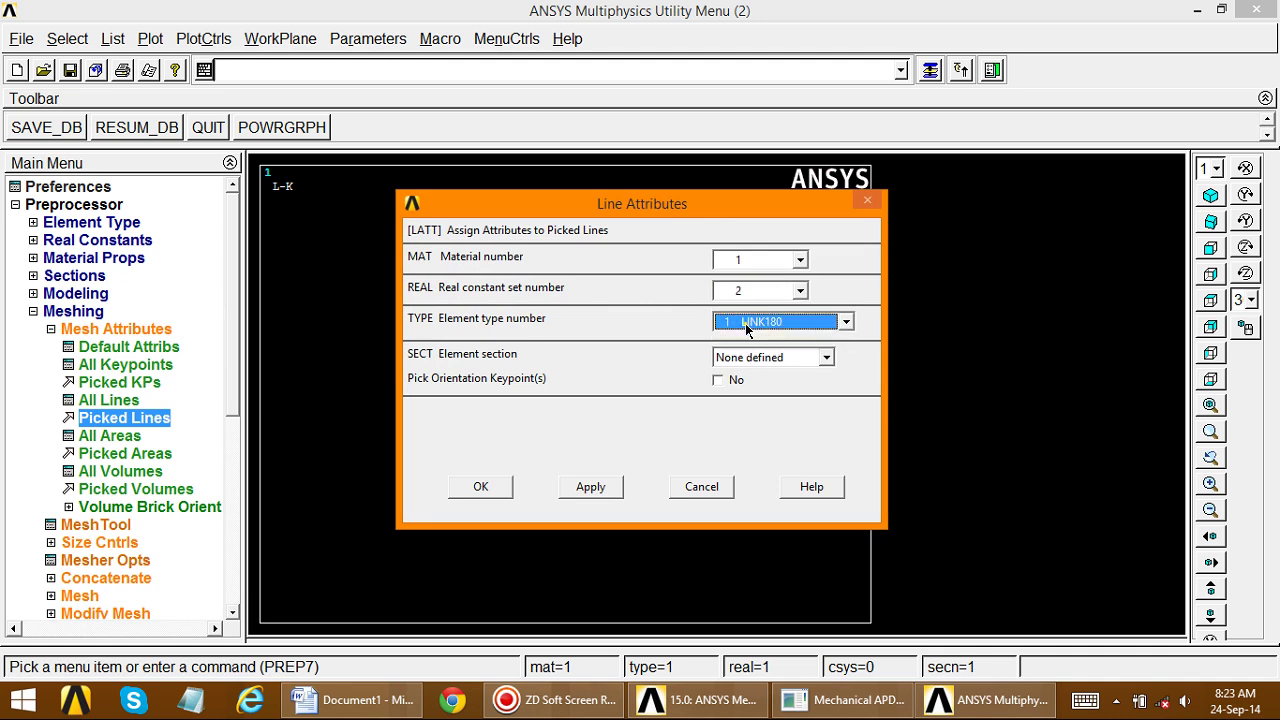
{"action": "left_click", "coordinate": [480, 487]}
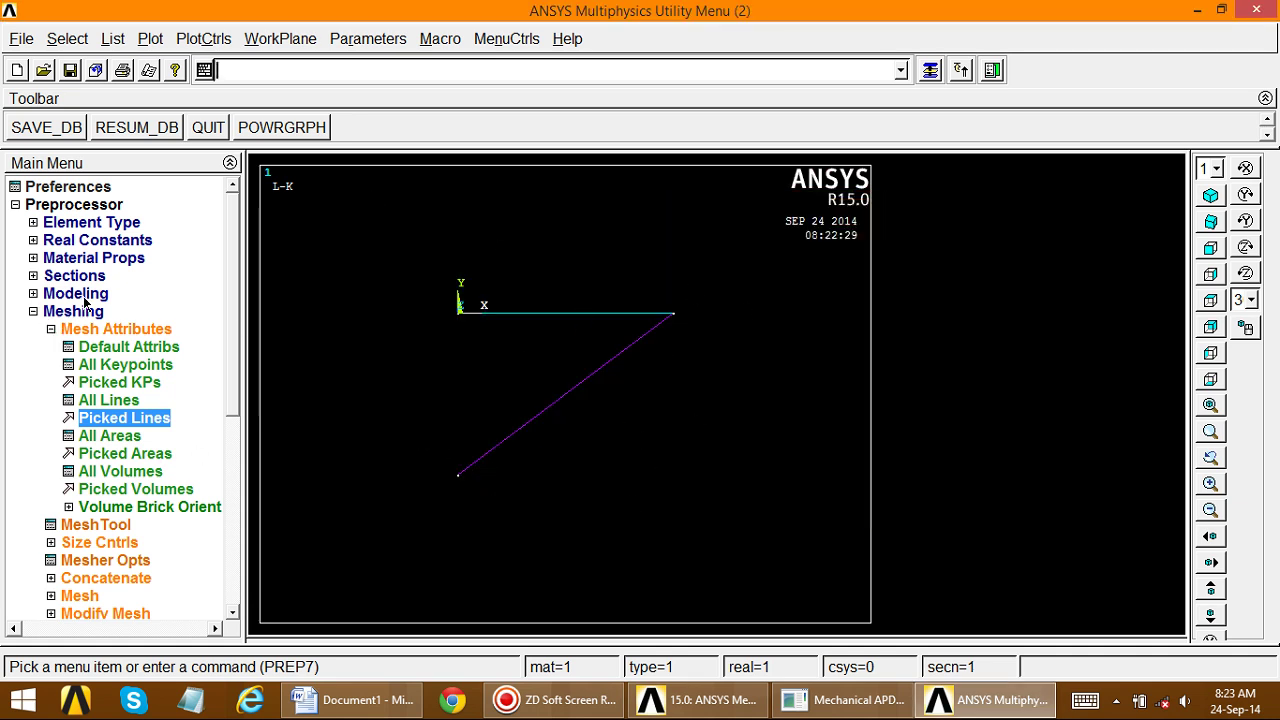
{"action": "left_click", "coordinate": [33, 311]}
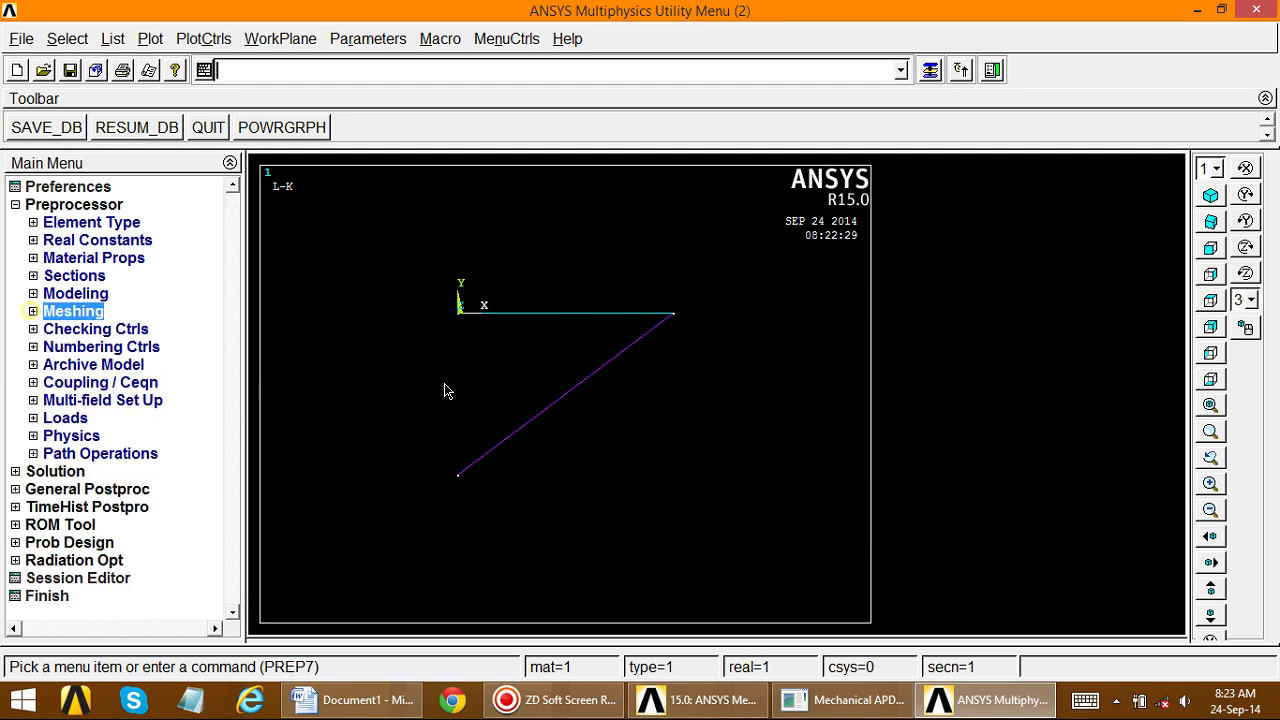
- List the elements with nodes and attributes, and list them again with real constants included
{"action": "left_click", "coordinate": [182, 40]}
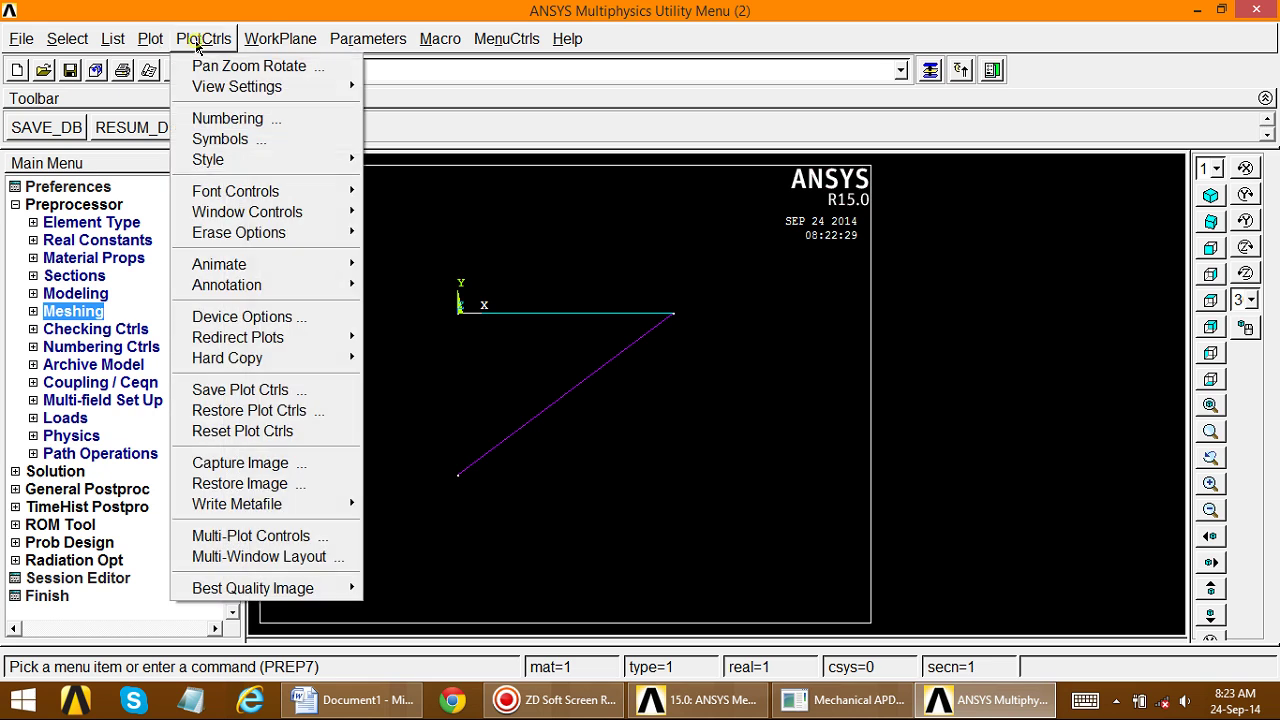
{"action": "mouse_move", "coordinate": [141, 42]}
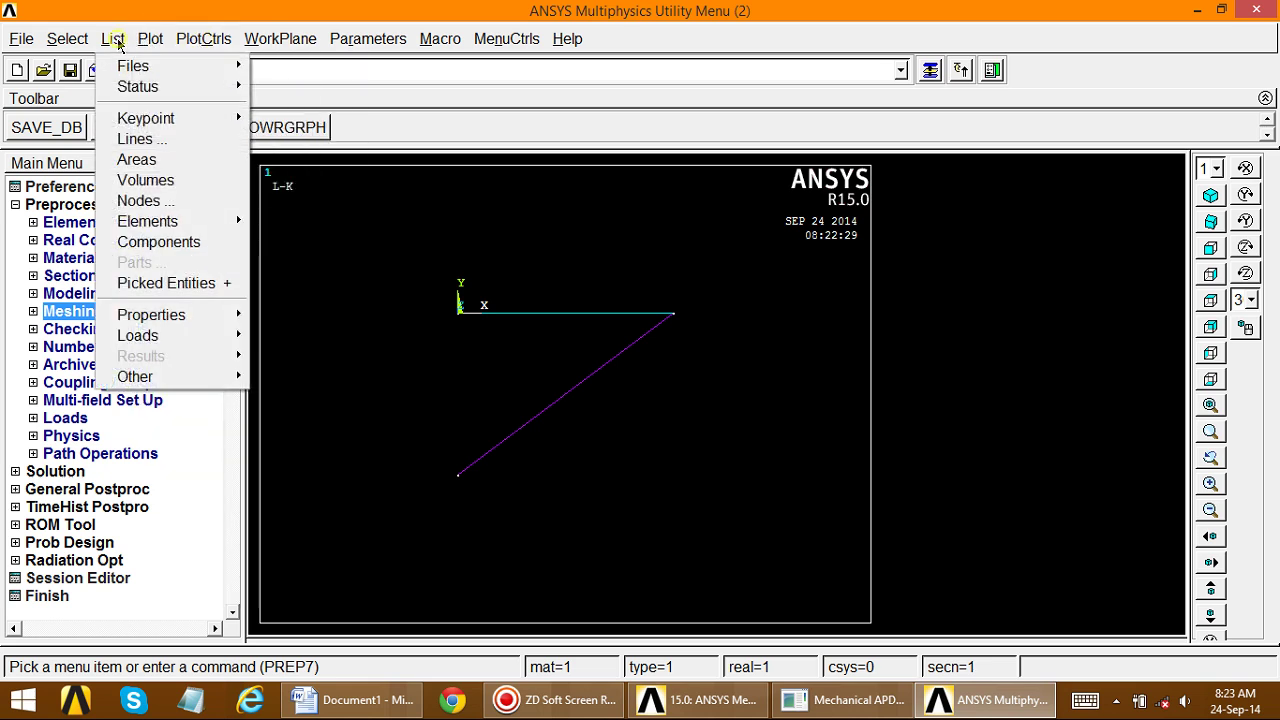
{"action": "mouse_move", "coordinate": [236, 226]}
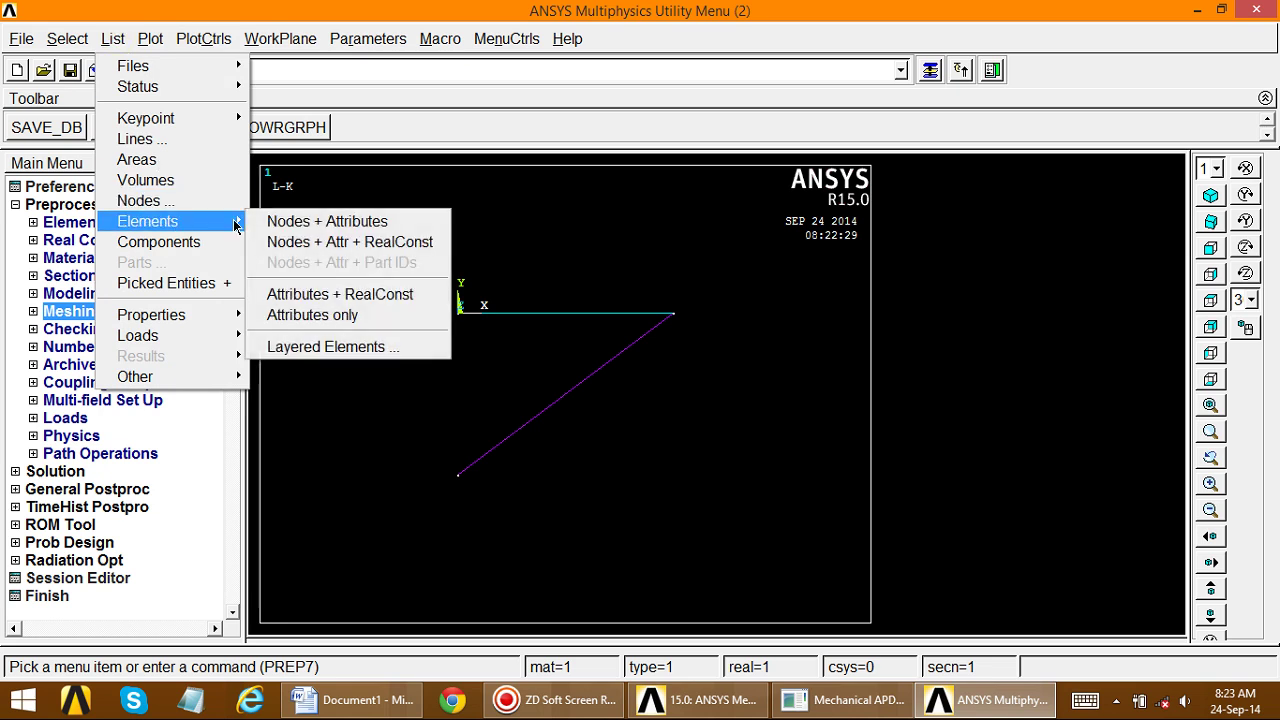
{"action": "left_click", "coordinate": [332, 223]}
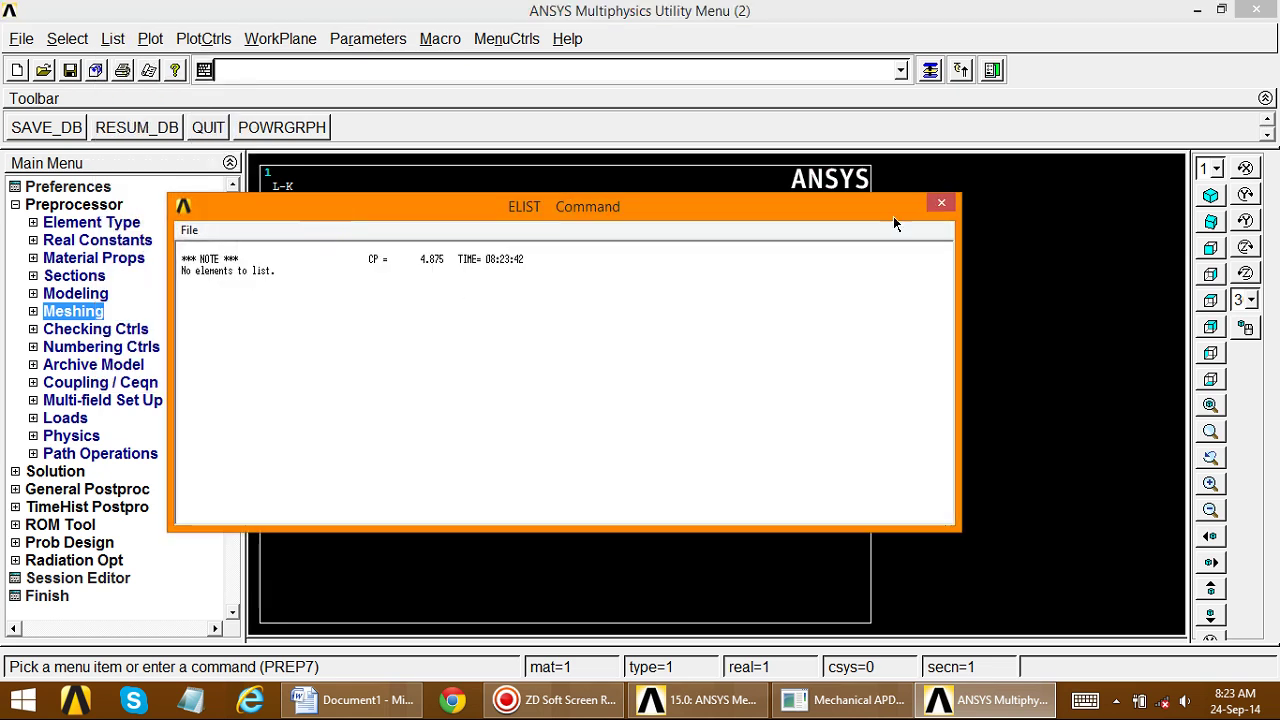
{"action": "left_click", "coordinate": [943, 205]}
{"action": "left_click", "coordinate": [112, 38]}
{"action": "left_click", "coordinate": [147, 221]}
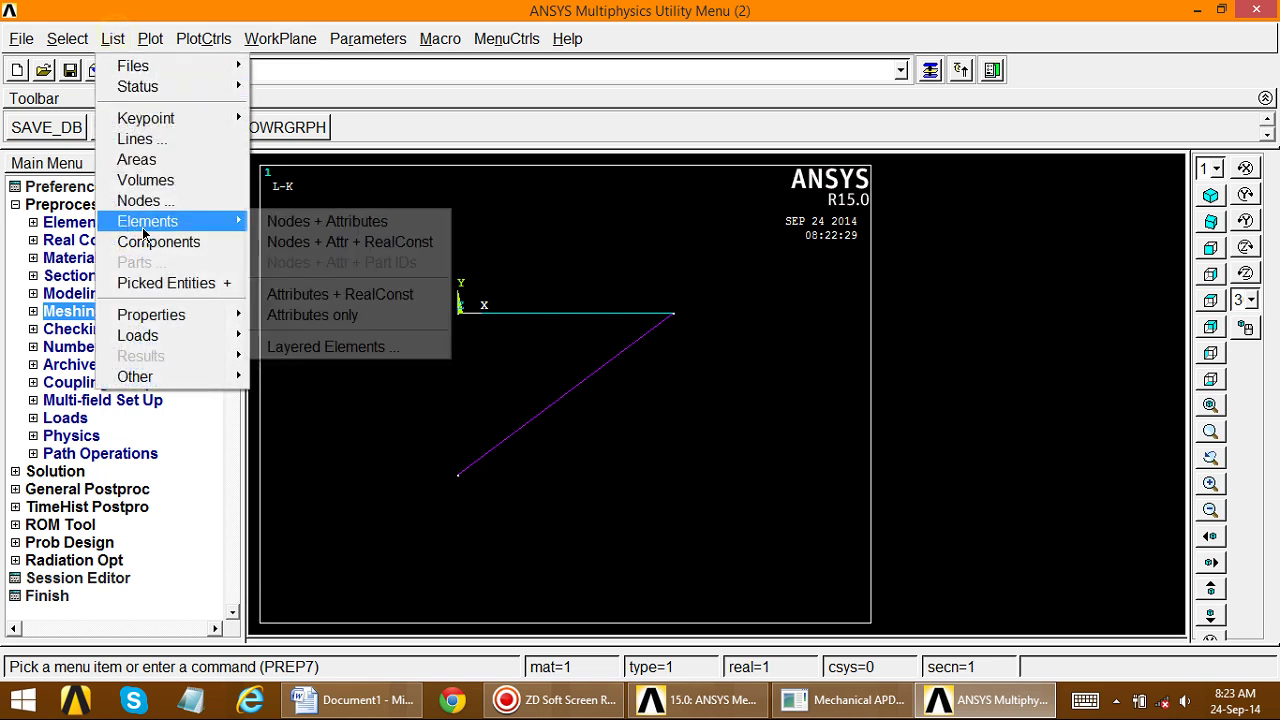
{"action": "left_click", "coordinate": [356, 245]}
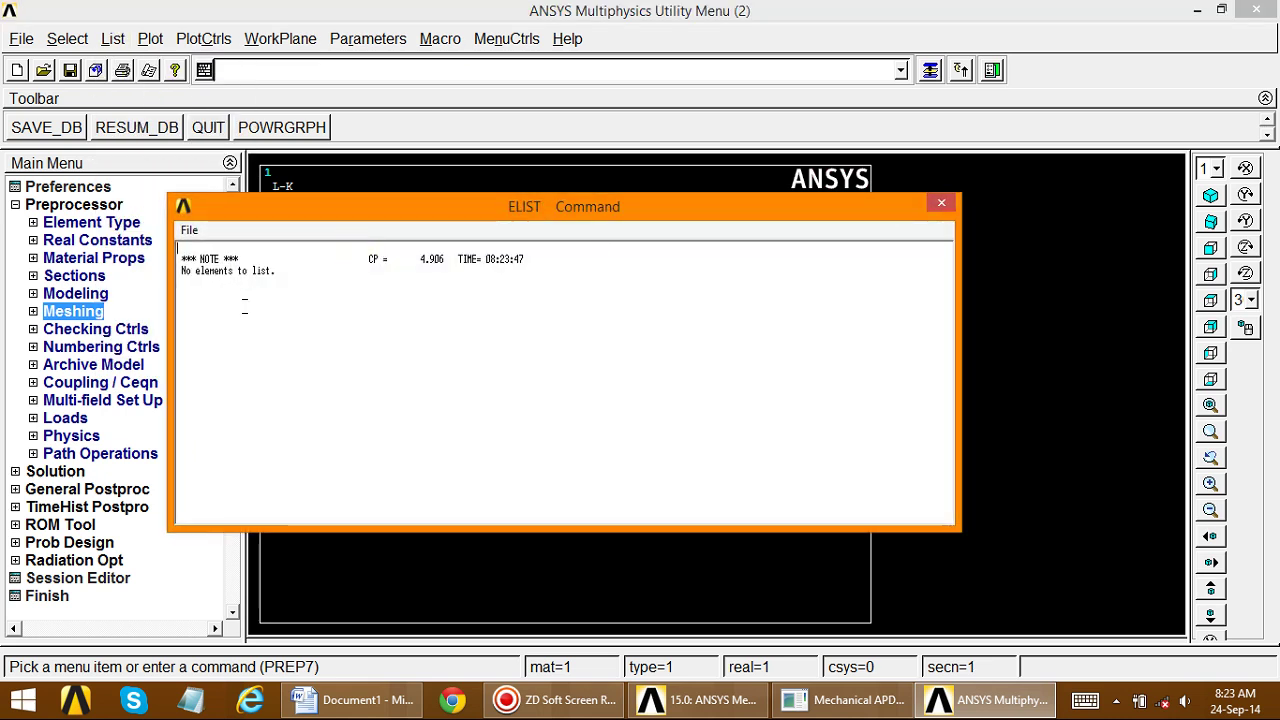
{"action": "left_click", "coordinate": [940, 206]}
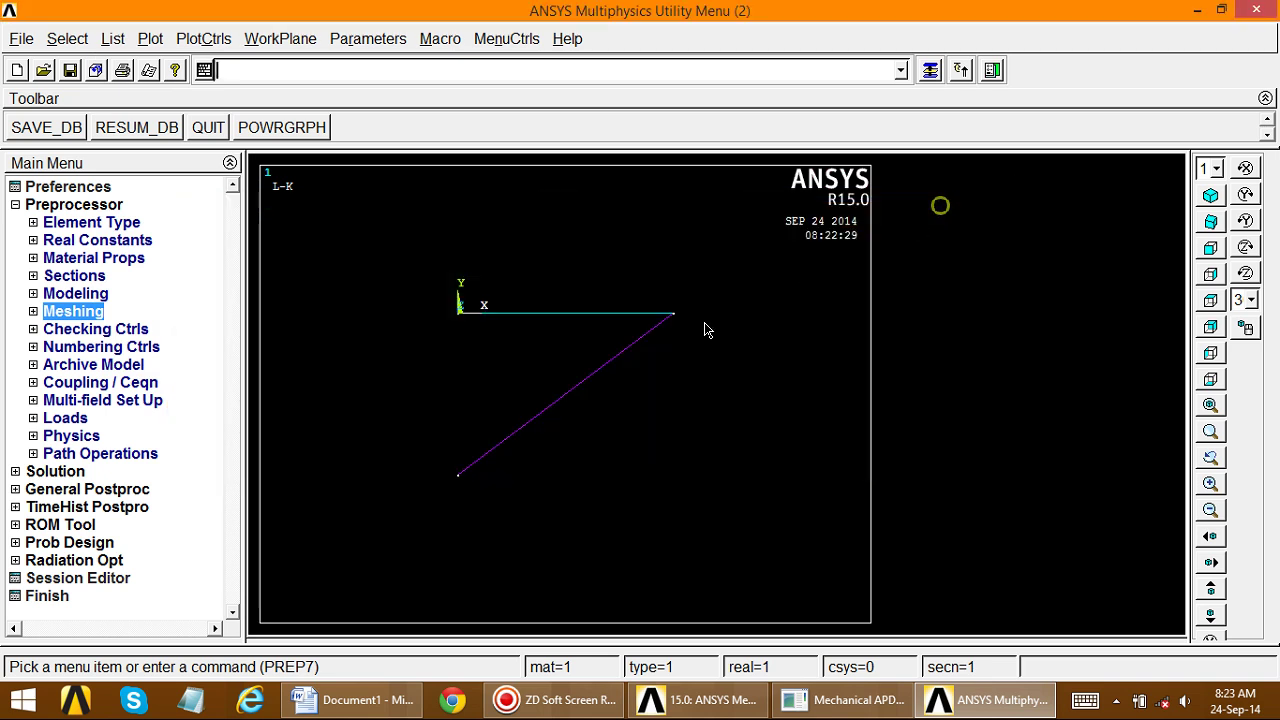
- Specify the number of element divisions for all lines using the manual size controls
{"action": "left_click", "coordinate": [33, 311]}
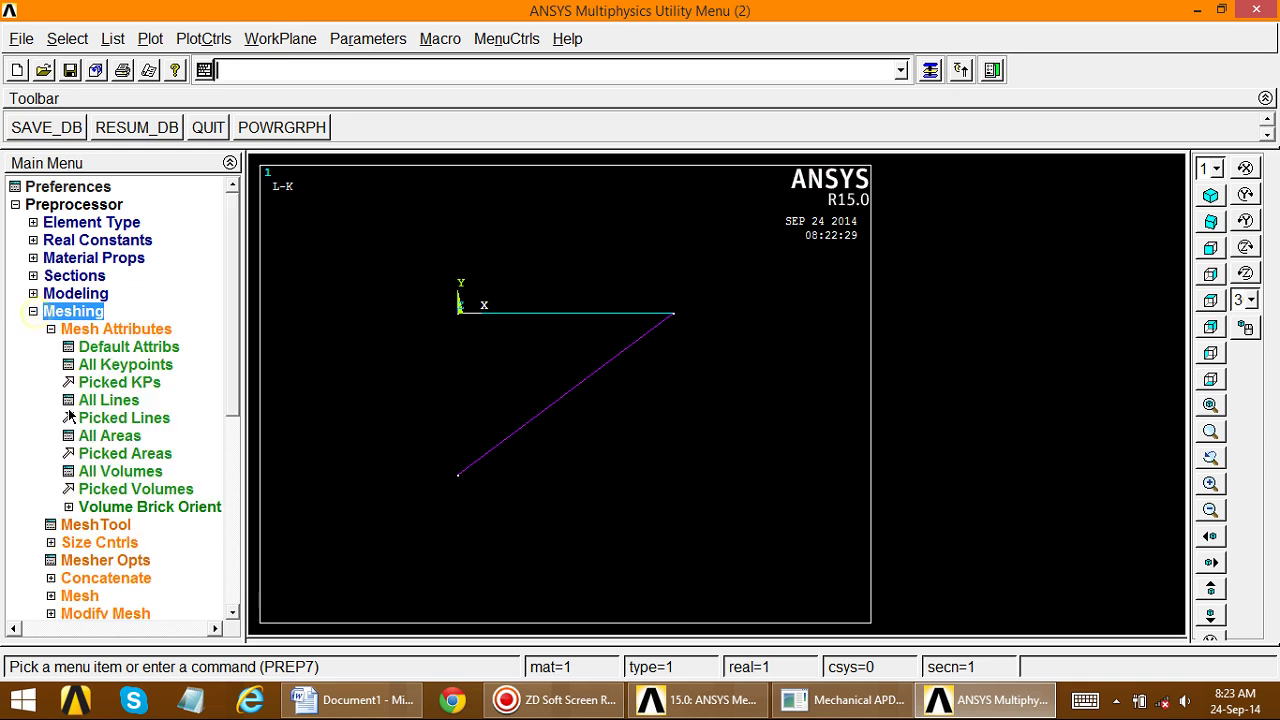
{"action": "left_click", "coordinate": [50, 328]}
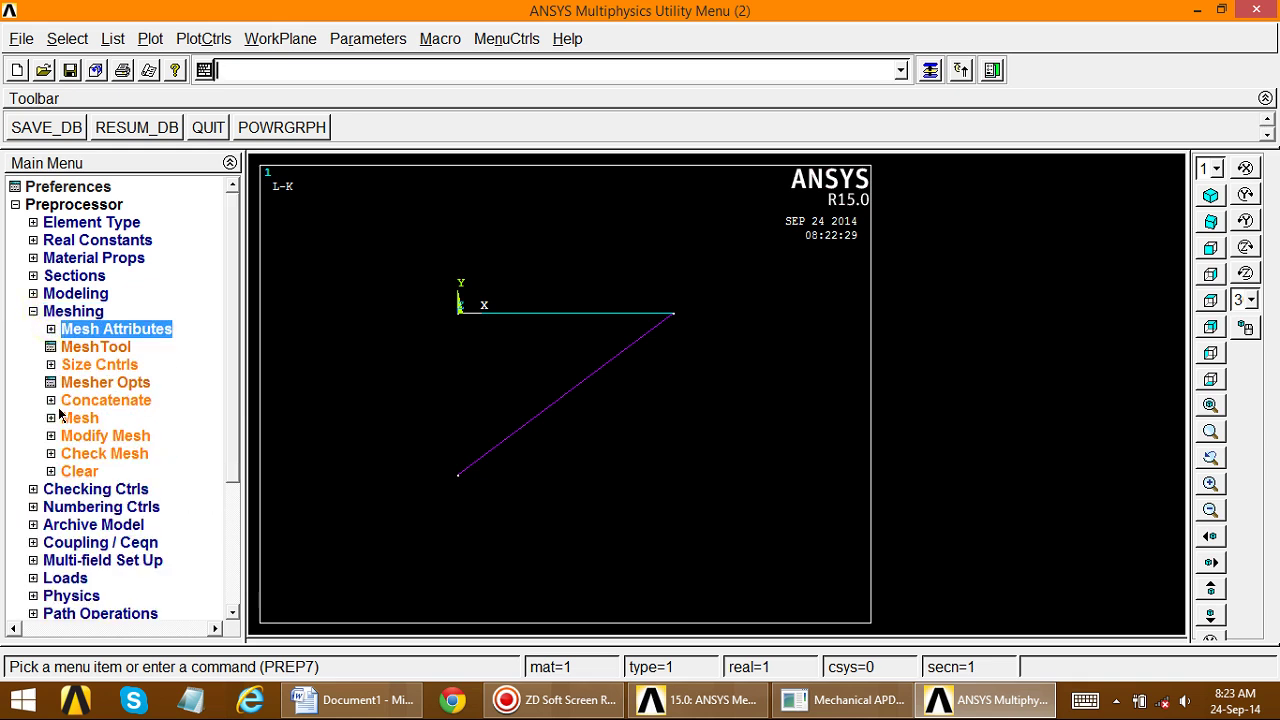
{"action": "left_click", "coordinate": [50, 364]}
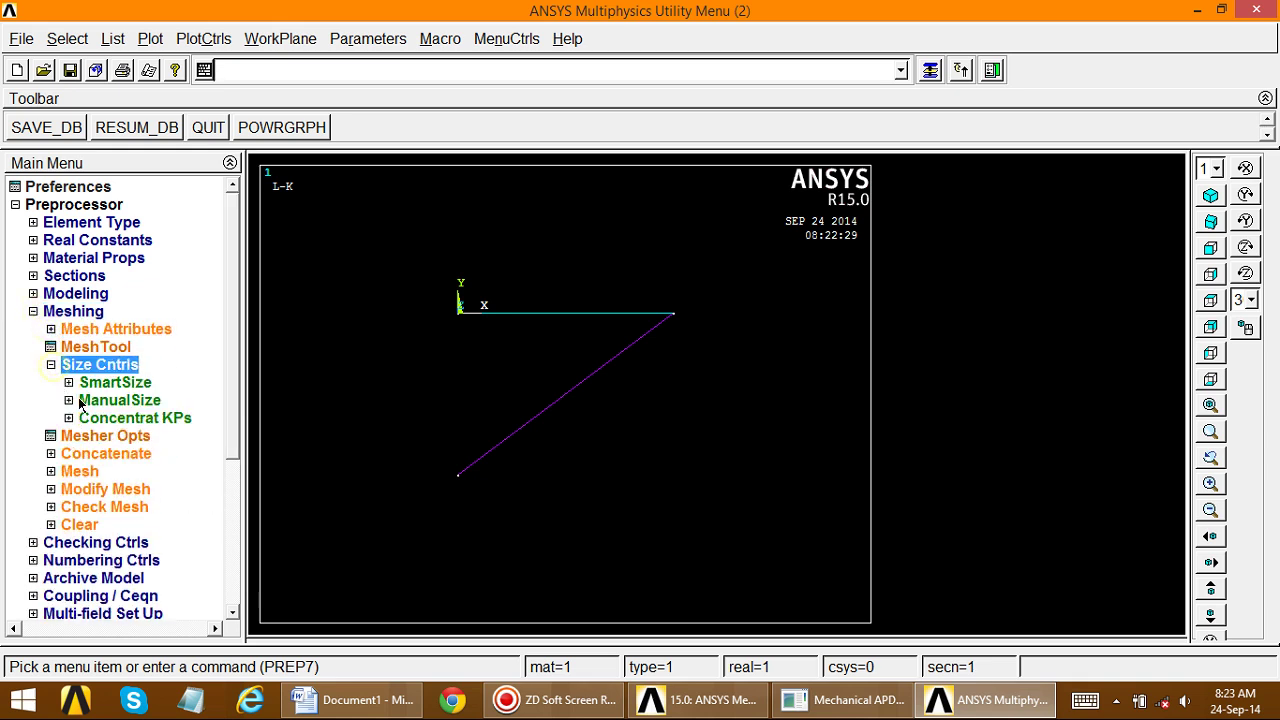
{"action": "left_click", "coordinate": [70, 401]}
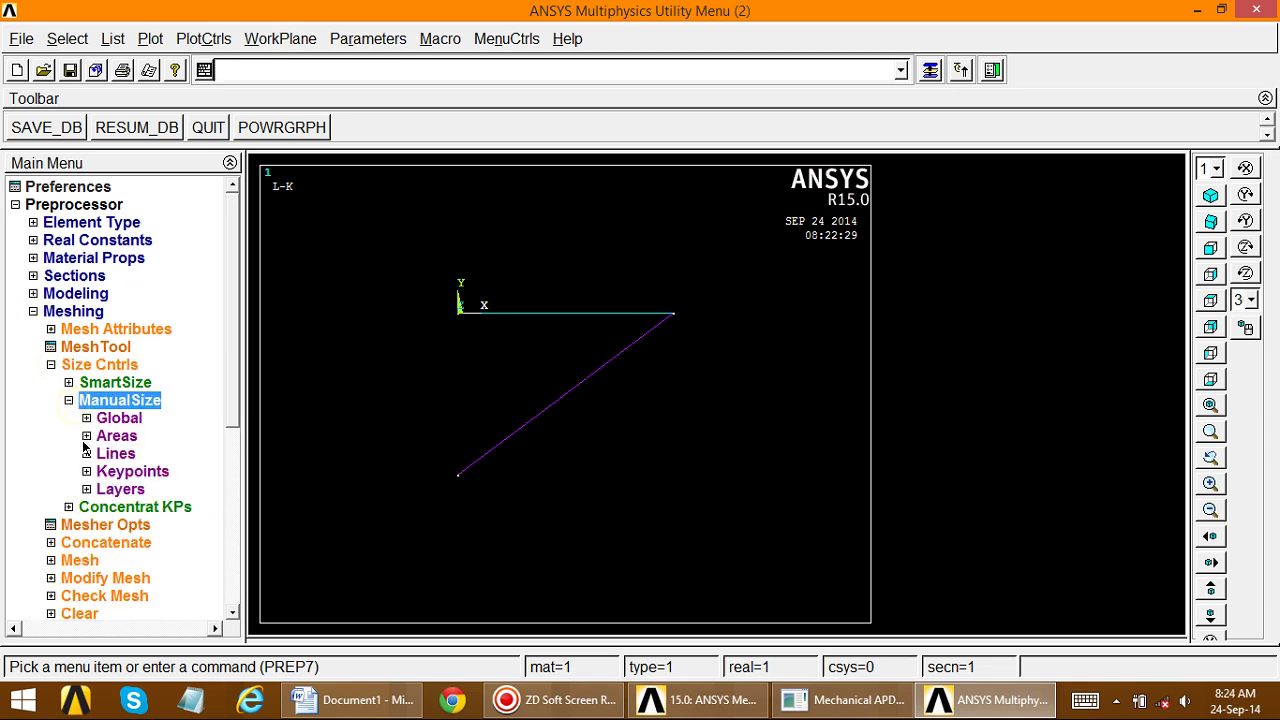
{"action": "left_click", "coordinate": [87, 453]}
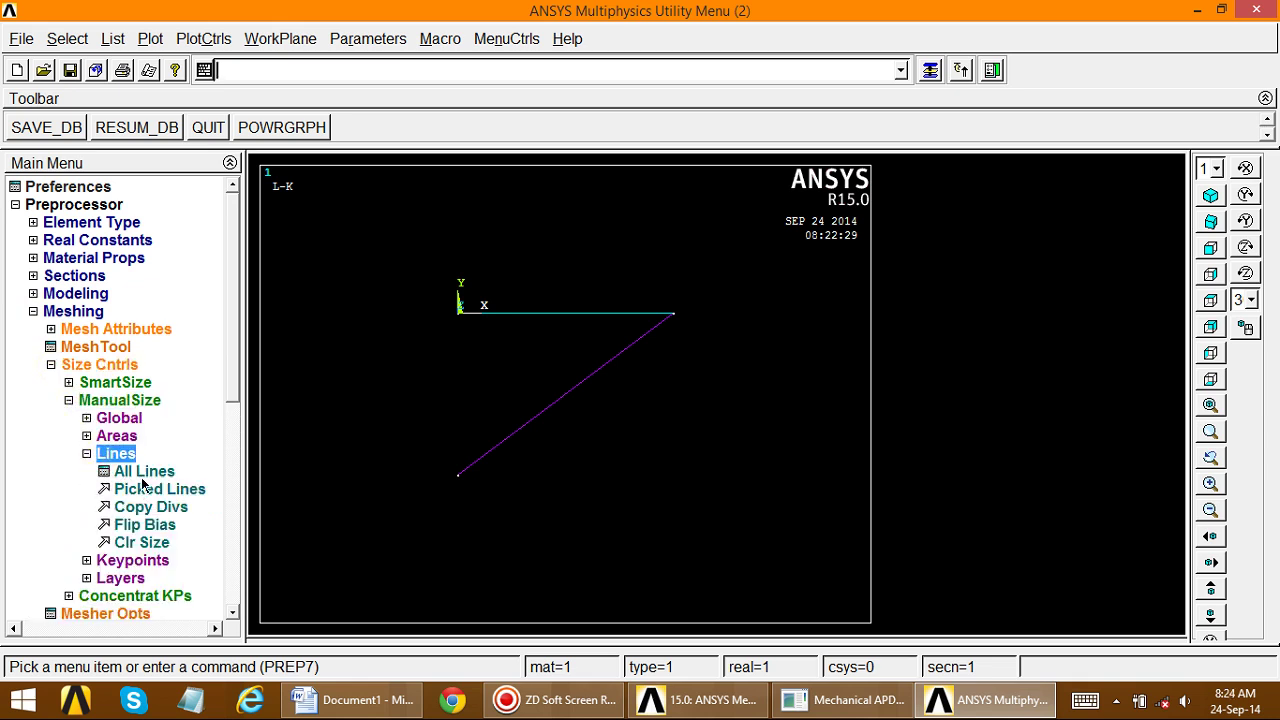
{"action": "left_click", "coordinate": [143, 471]}
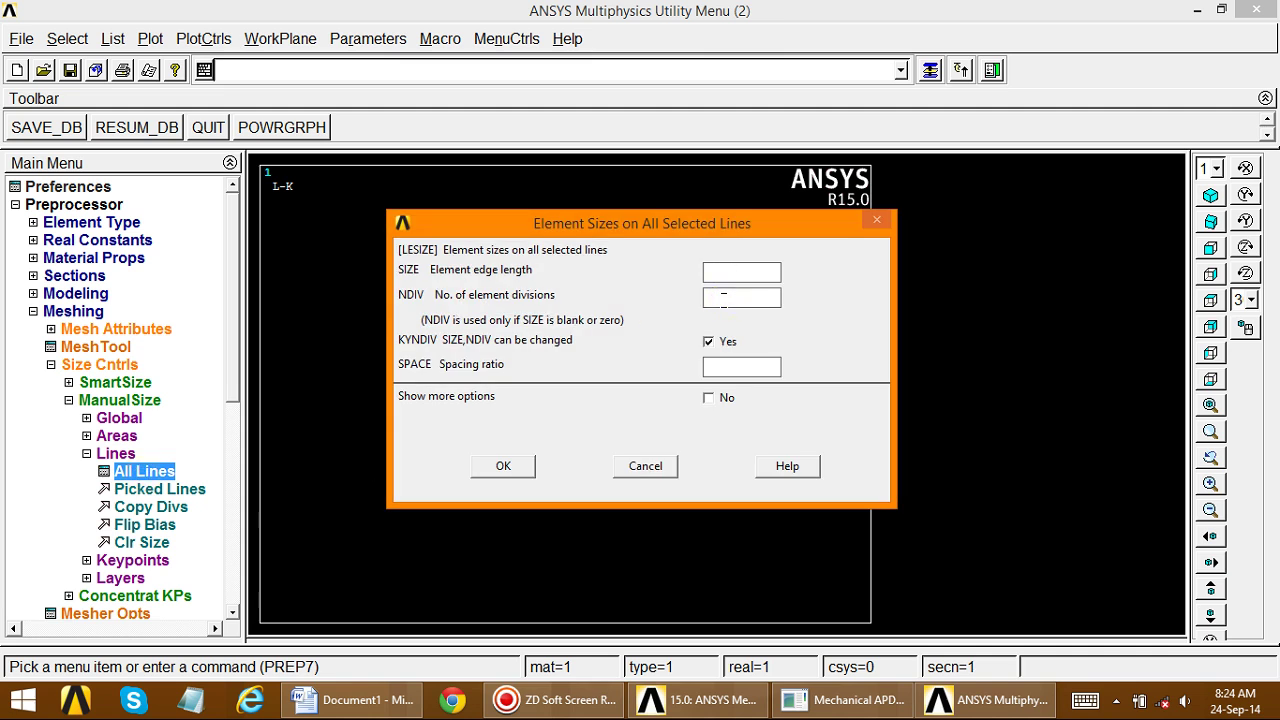
{"action": "left_click", "coordinate": [522, 465]}
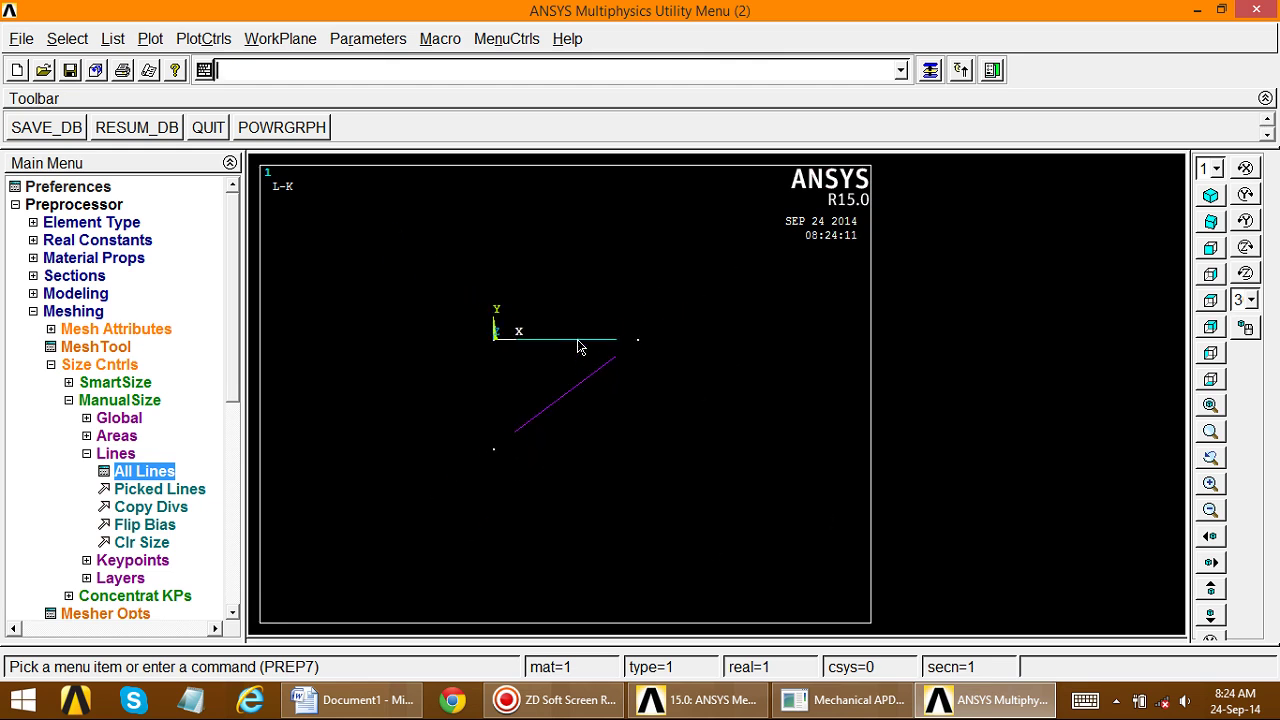
{"action": "left_click", "coordinate": [87, 454]}
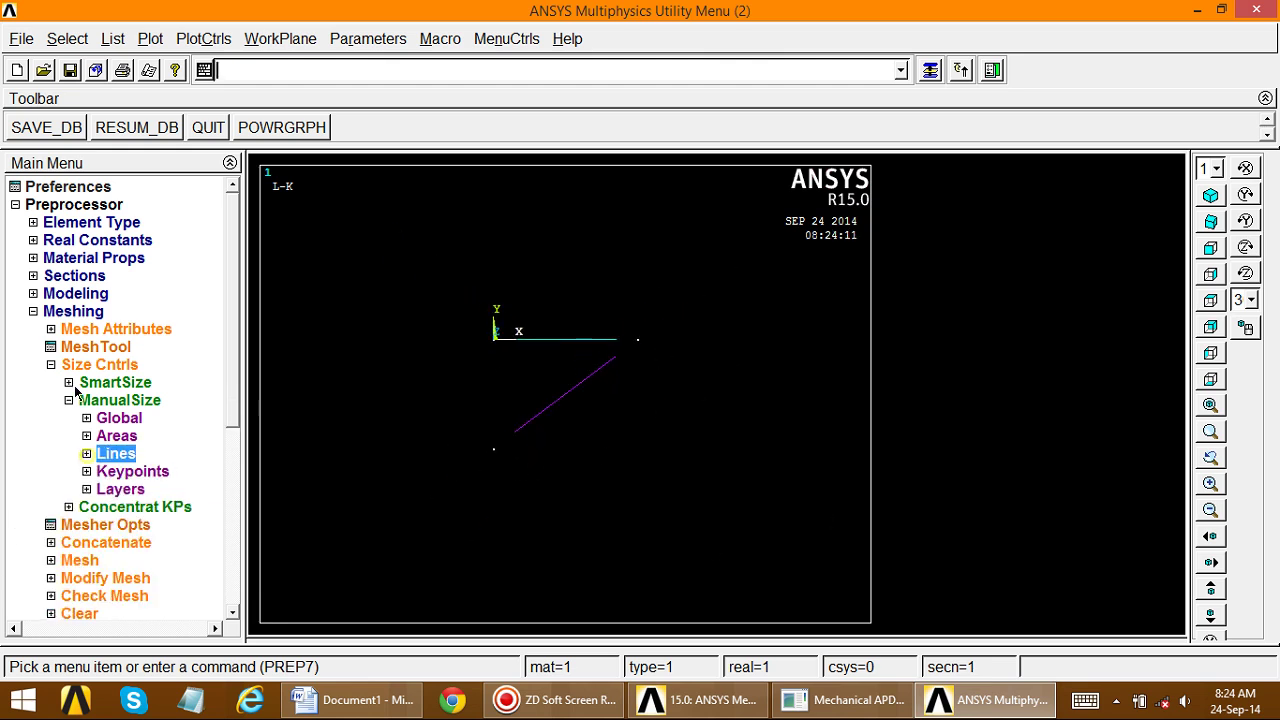
- Mesh all the lines of the truss
{"action": "left_click", "coordinate": [51, 364]}
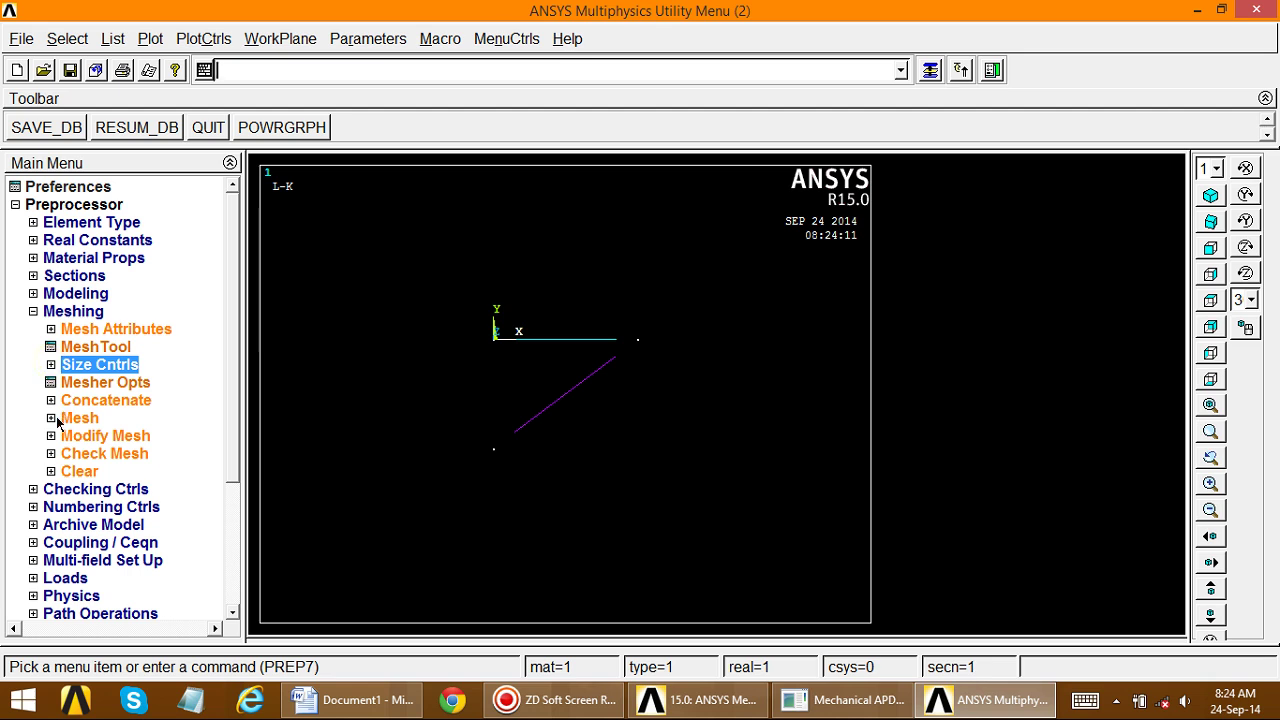
{"action": "left_click", "coordinate": [57, 420]}
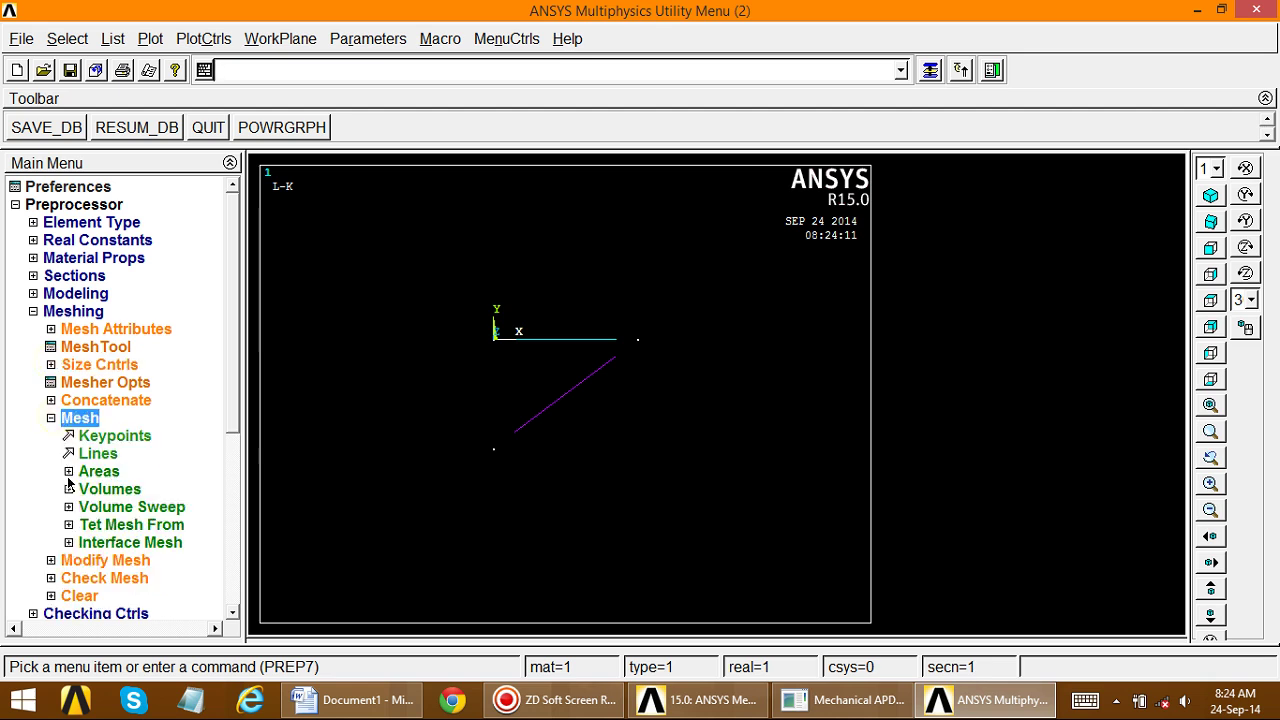
{"action": "left_click", "coordinate": [80, 454]}
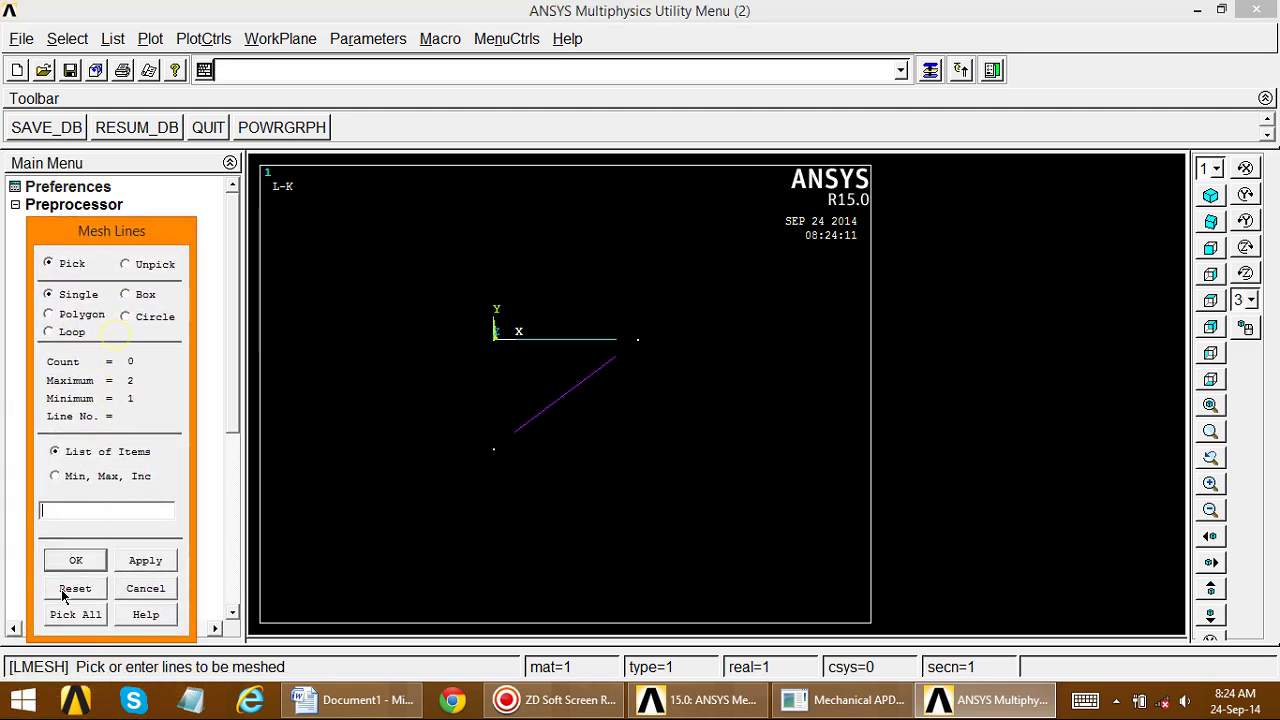
{"action": "left_click", "coordinate": [71, 612]}
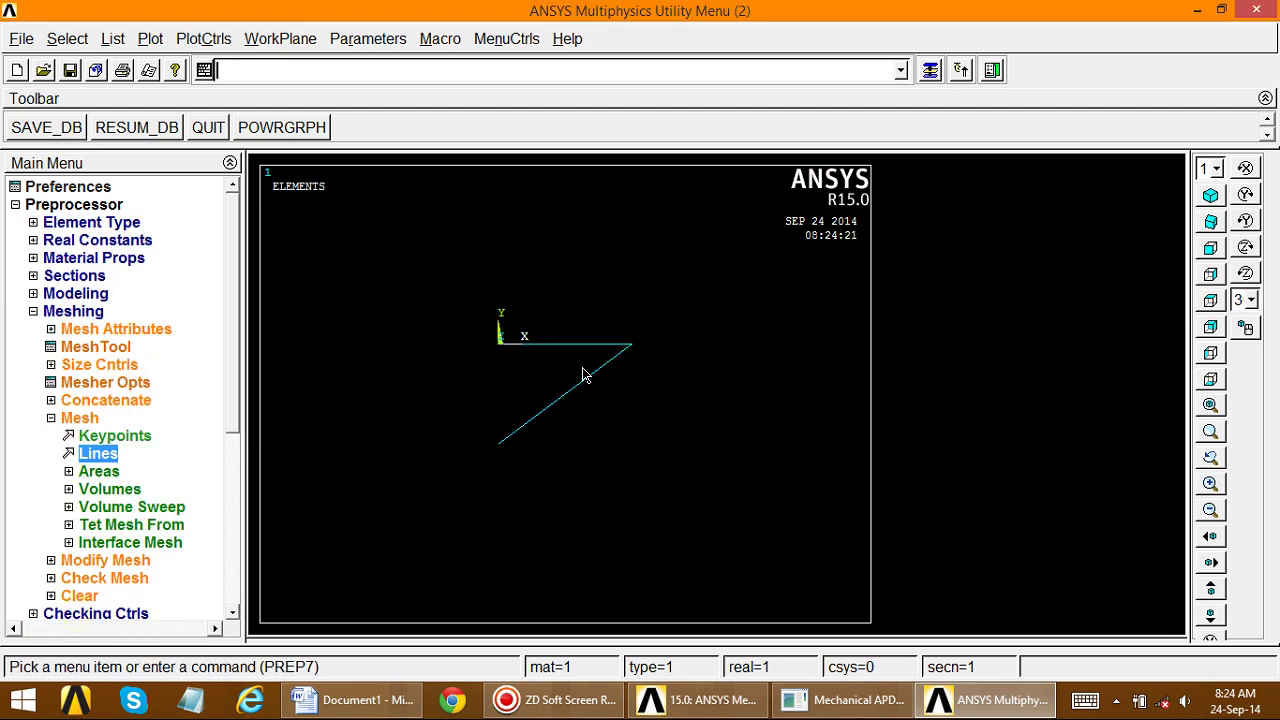
- List the elements with nodes, attributes and real constants to check the area assigned to each member, and close the listing
{"action": "left_click", "coordinate": [52, 329]}
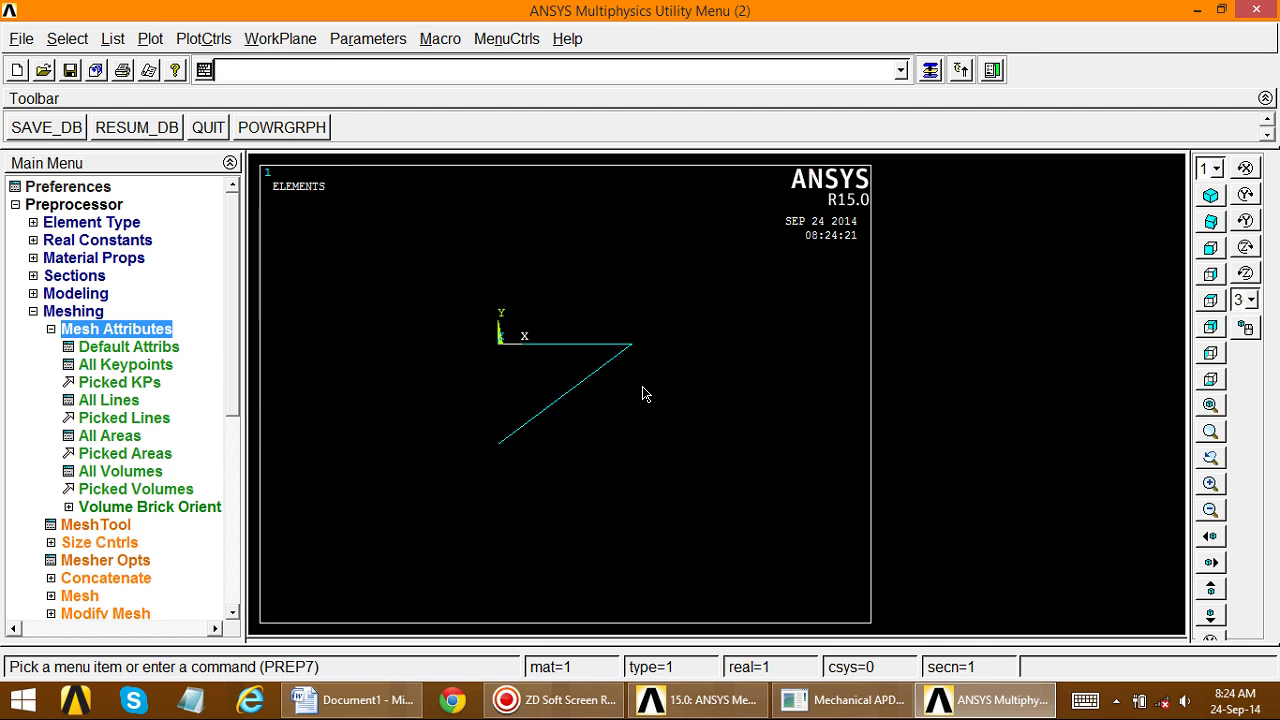
{"action": "left_click", "coordinate": [50, 329]}
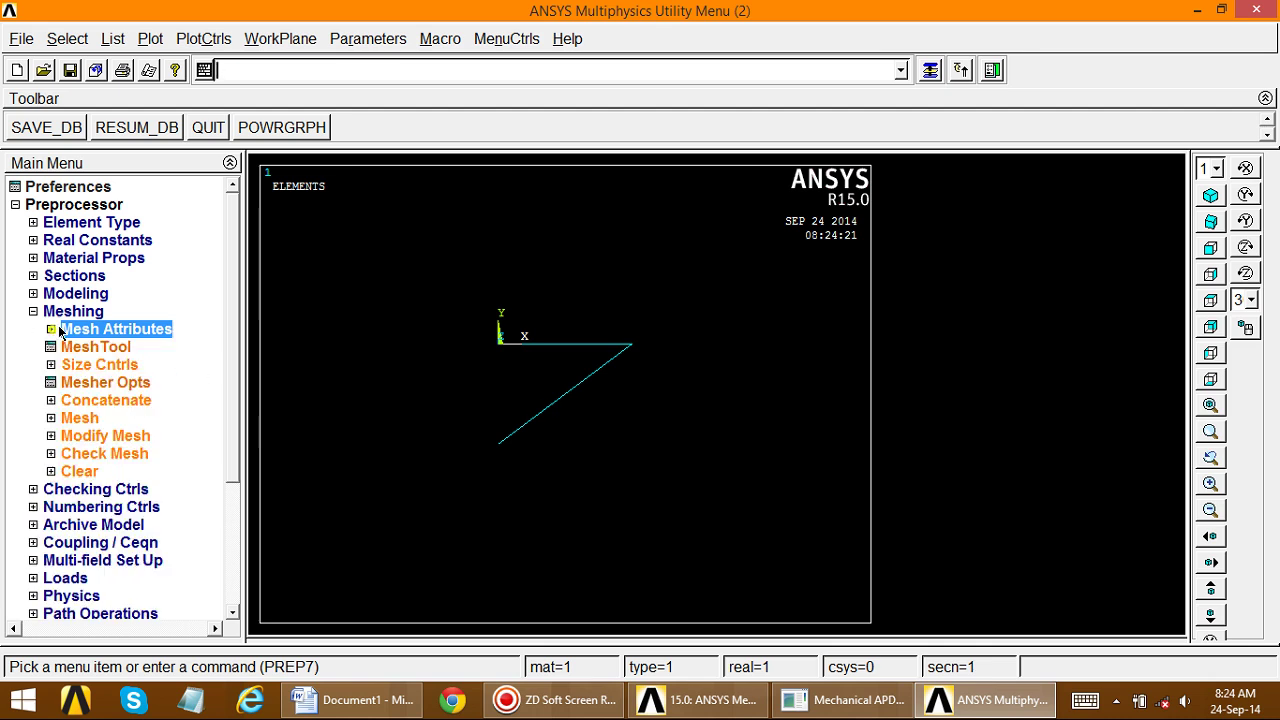
{"action": "left_click", "coordinate": [150, 38]}
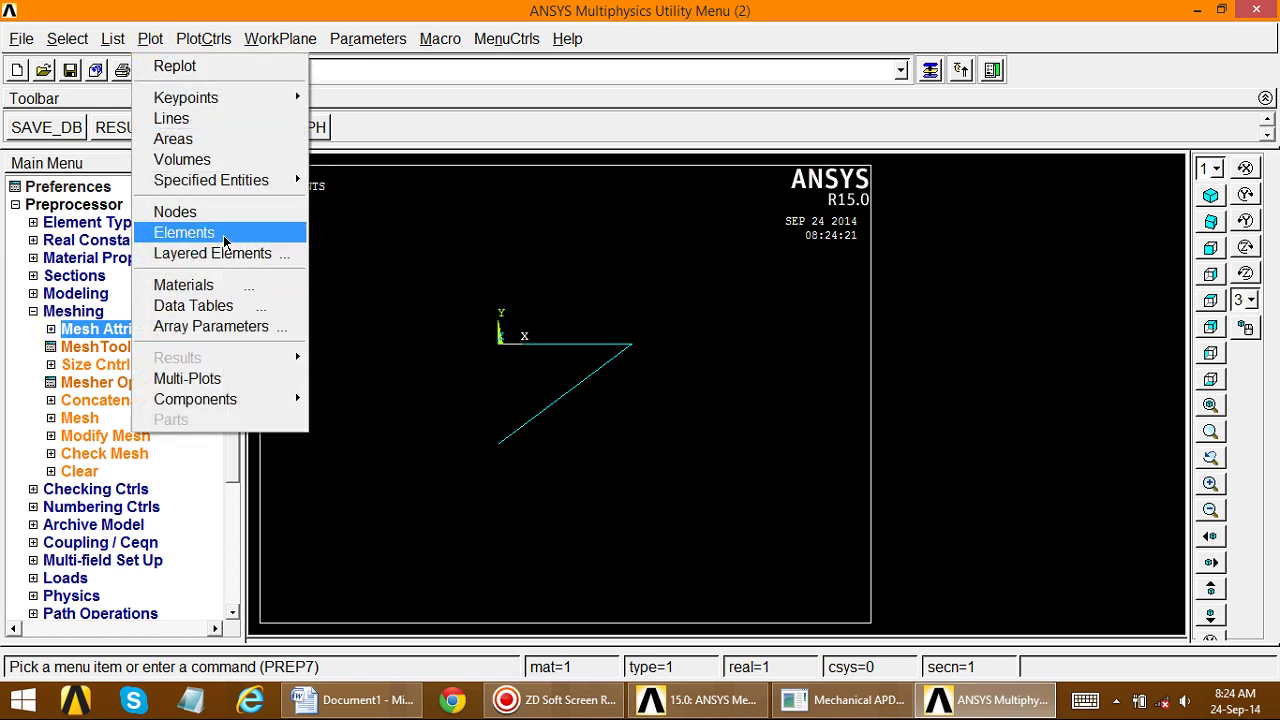
{"action": "left_click", "coordinate": [113, 40]}
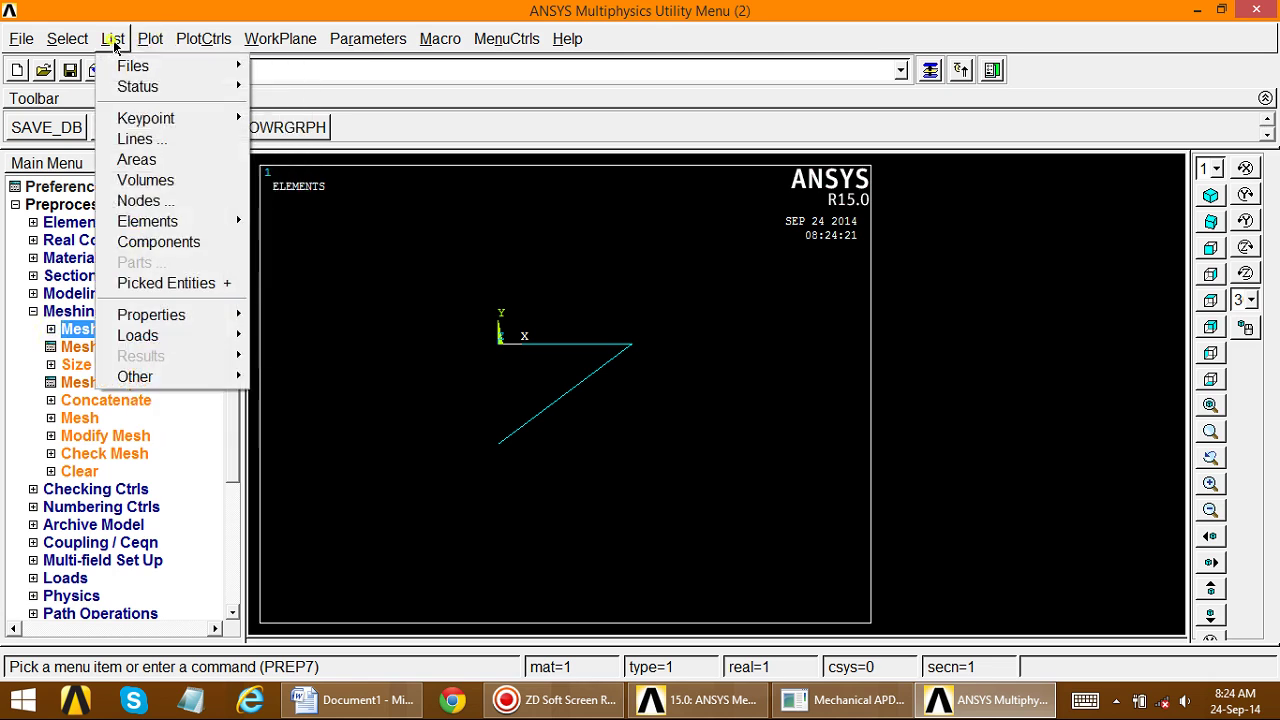
{"action": "mouse_move", "coordinate": [165, 222]}
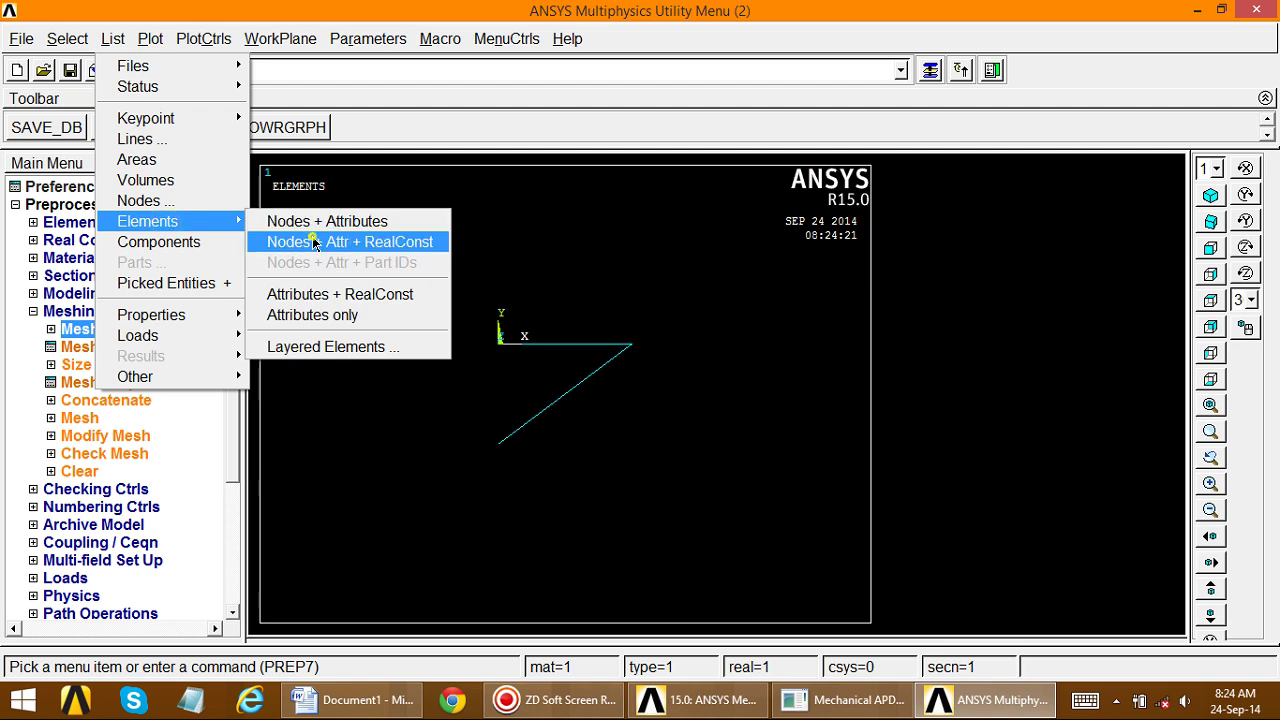
{"action": "left_click", "coordinate": [313, 242]}
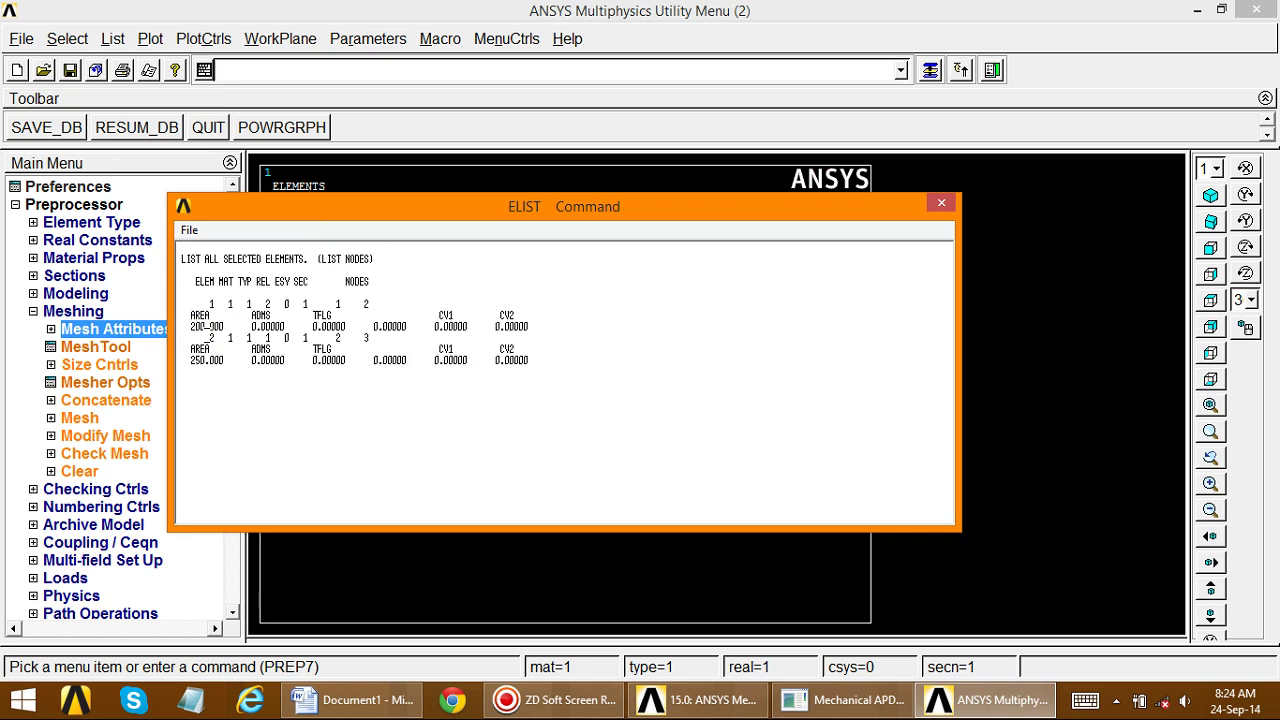
{"action": "left_click_drag", "start_coordinate": [190, 360], "coordinate": [214, 360]}
{"action": "left_click", "coordinate": [940, 206]}
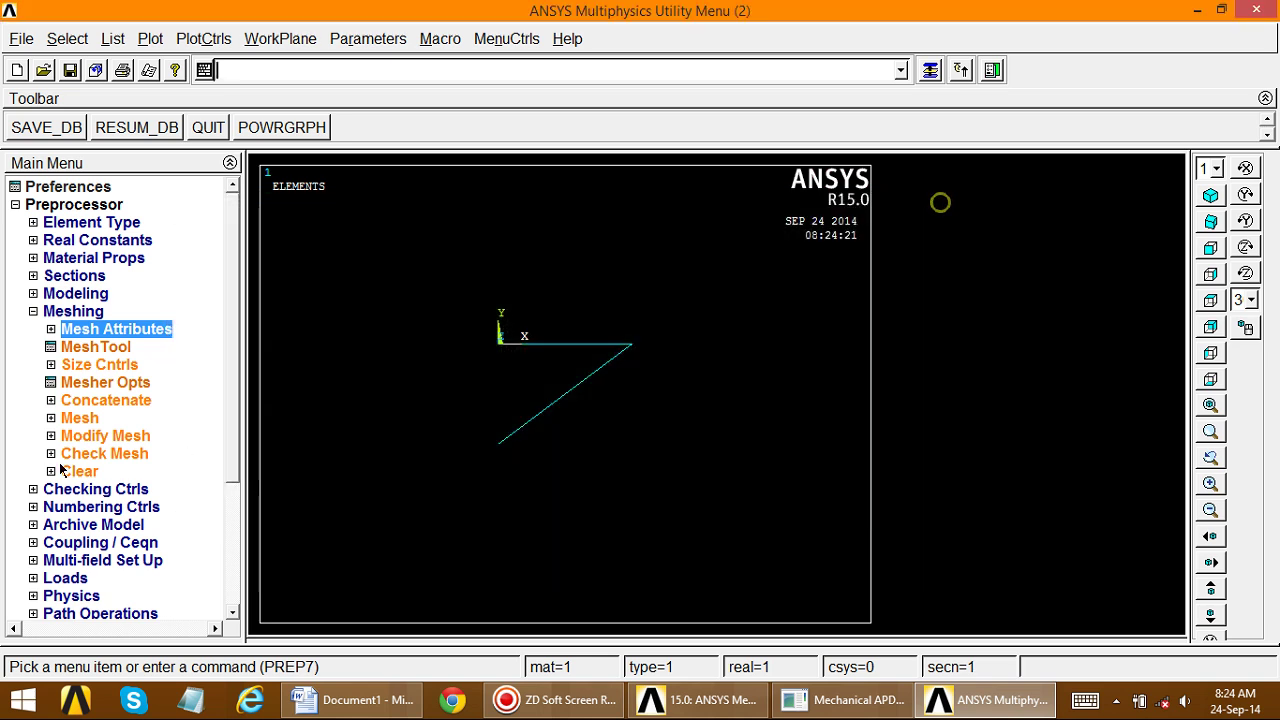
- Leave the preprocessor and define a new Static analysis in the Solution processor
{"action": "left_click", "coordinate": [36, 312]}
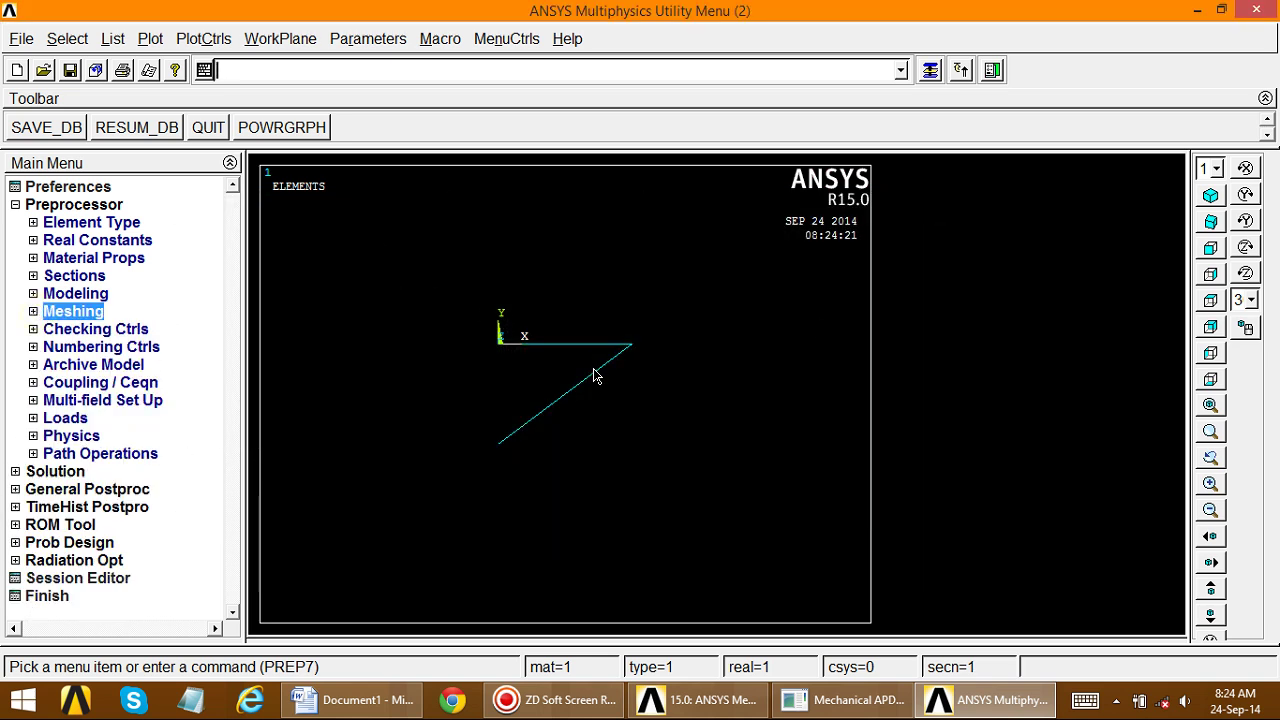
{"action": "scroll", "coordinate": [596, 416], "scroll_direction": "up", "scroll_amount": 2}
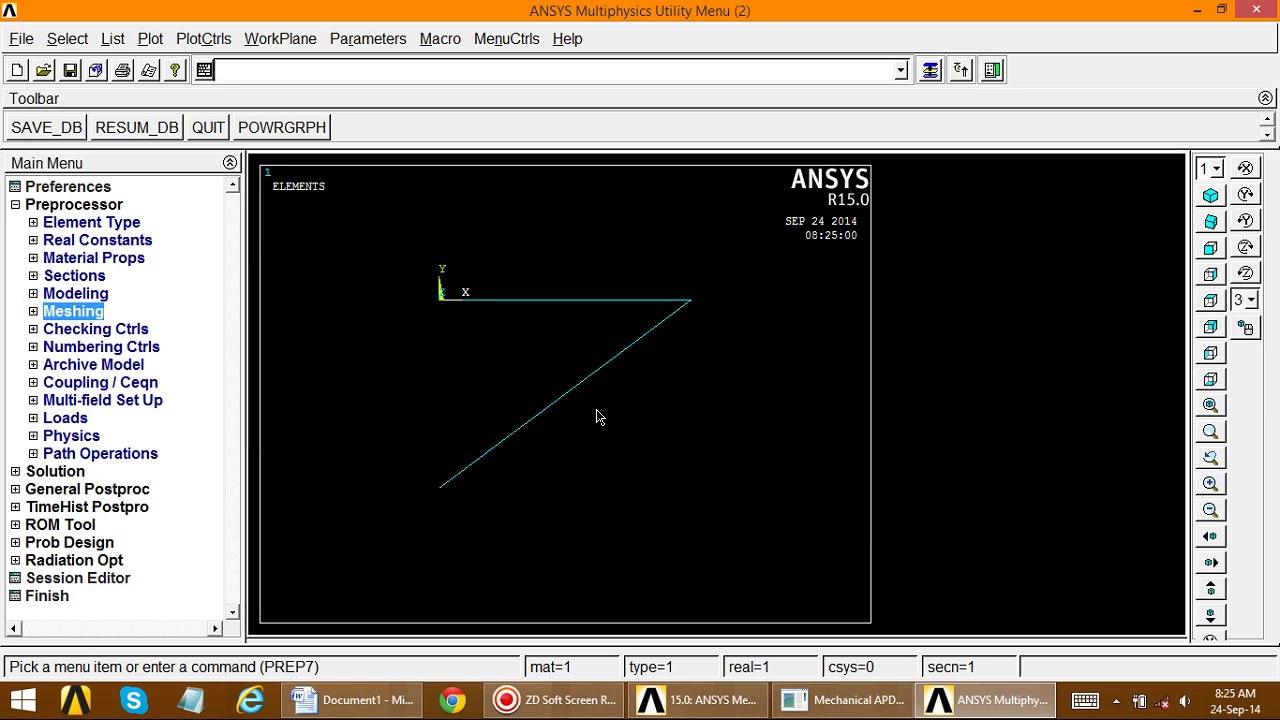
{"action": "left_click", "coordinate": [16, 206]}
{"action": "left_click", "coordinate": [15, 222]}
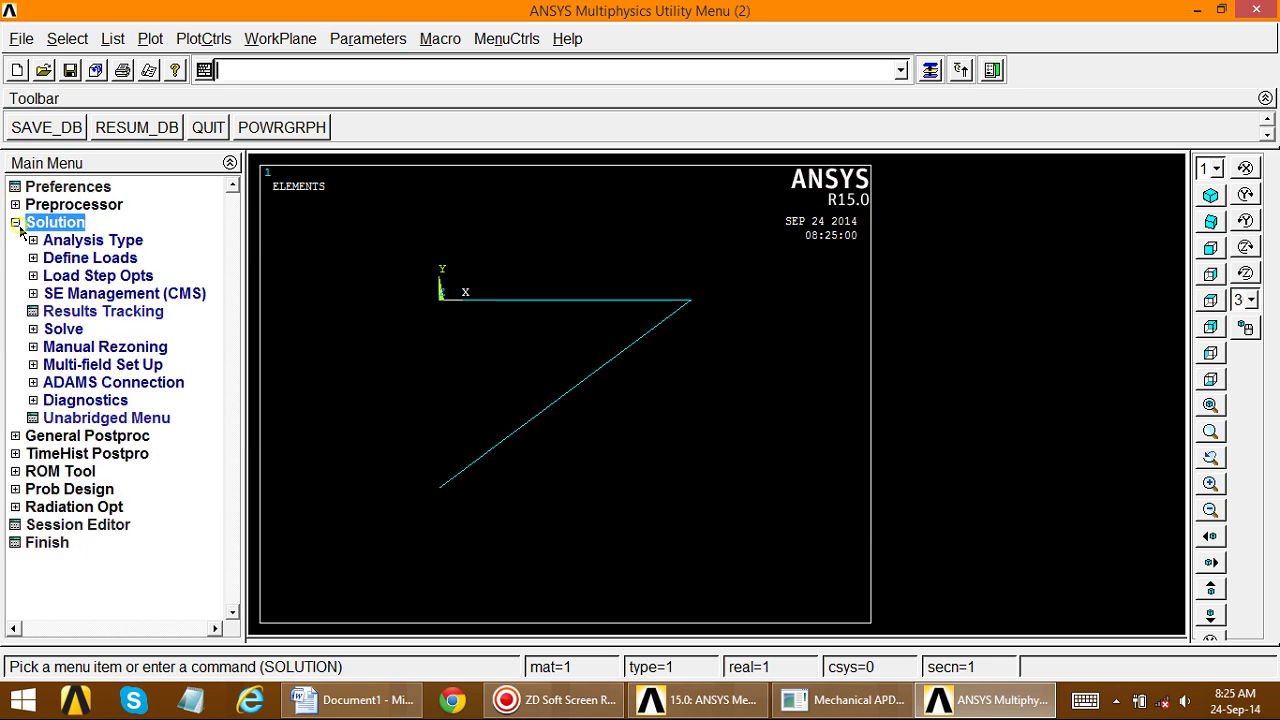
{"action": "left_click", "coordinate": [48, 241]}
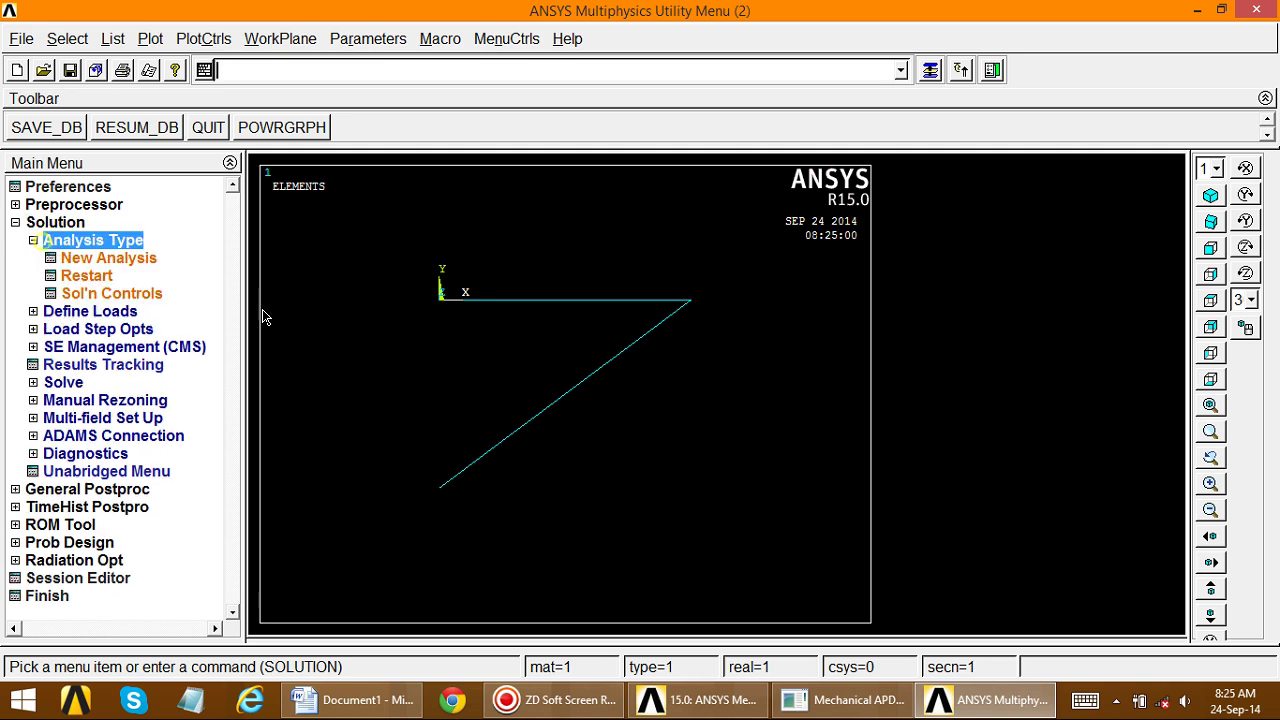
{"action": "left_click", "coordinate": [90, 259]}
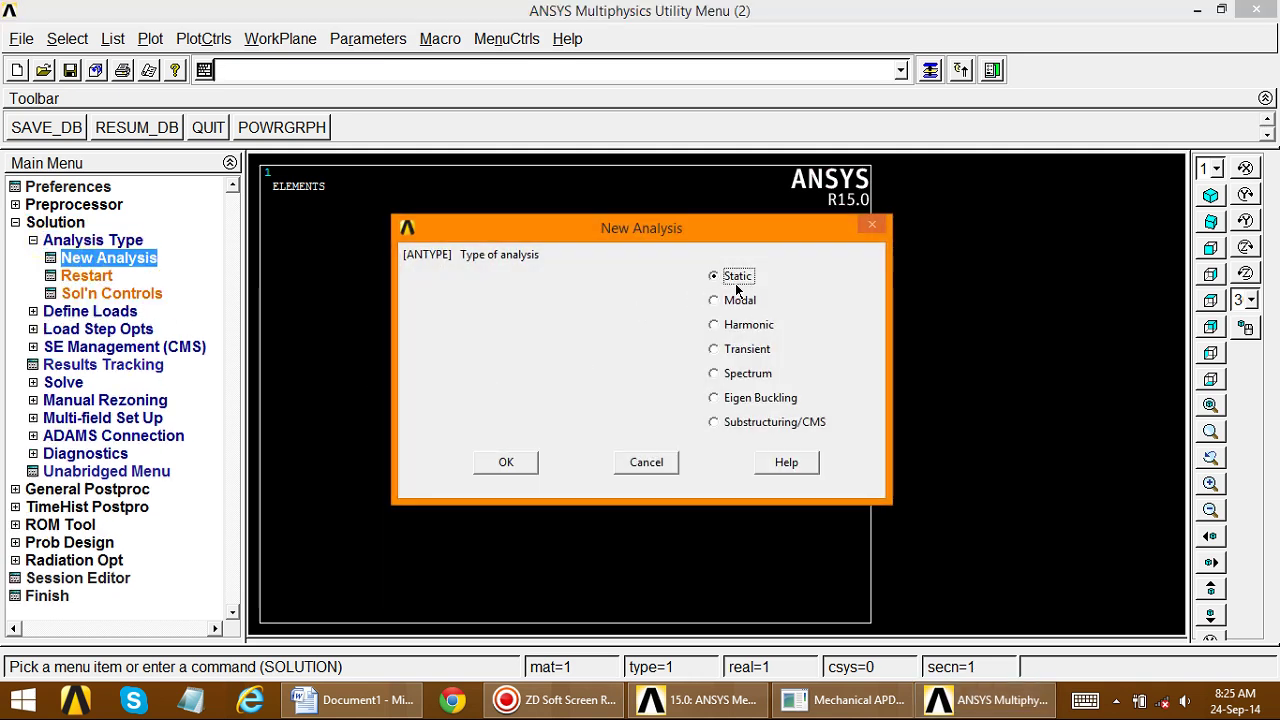
{"action": "left_click", "coordinate": [506, 464]}
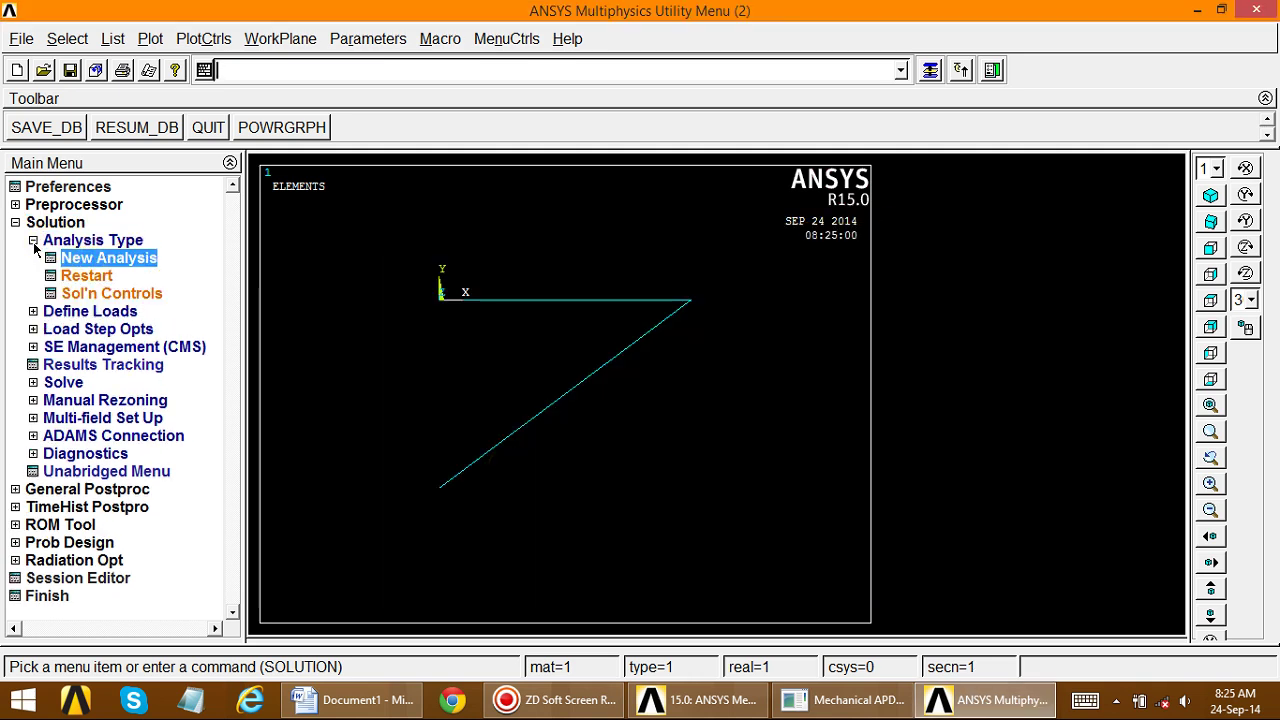
{"action": "left_click", "coordinate": [46, 243]}
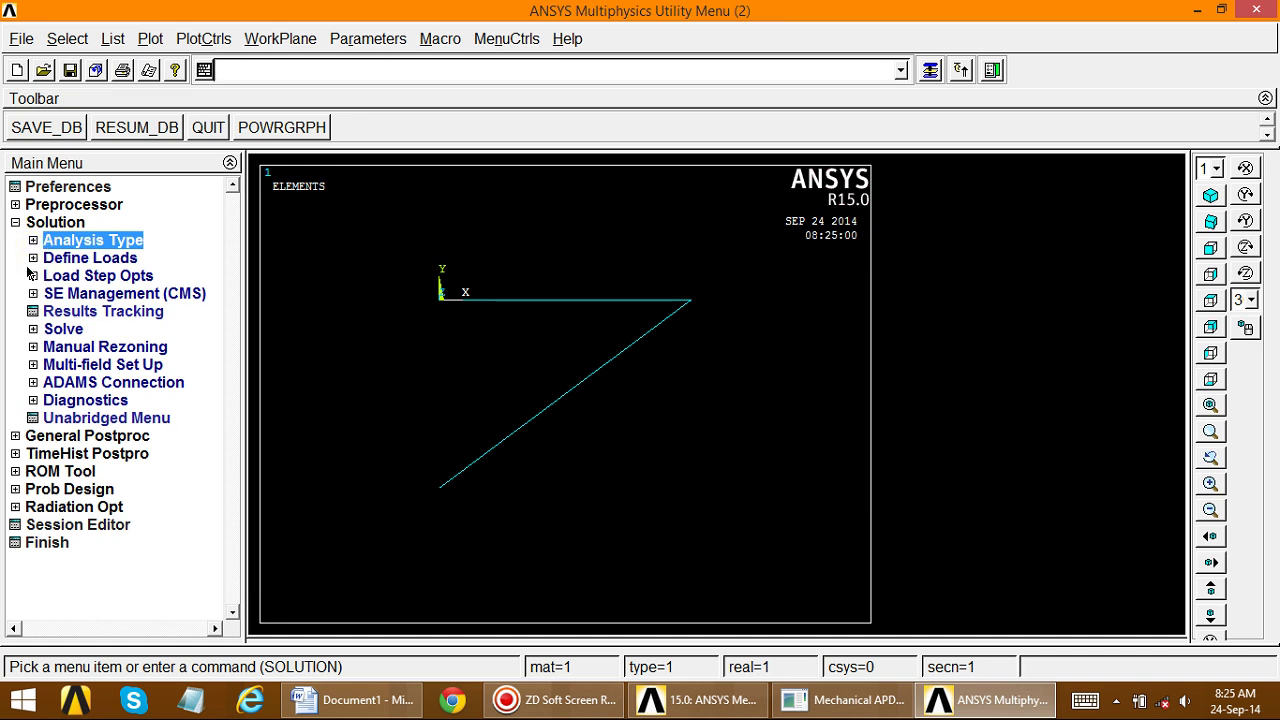
- Check the supports in the Word problem figure and constrain All DOF on the two left-end nodes of the truss
{"action": "left_click", "coordinate": [33, 258]}
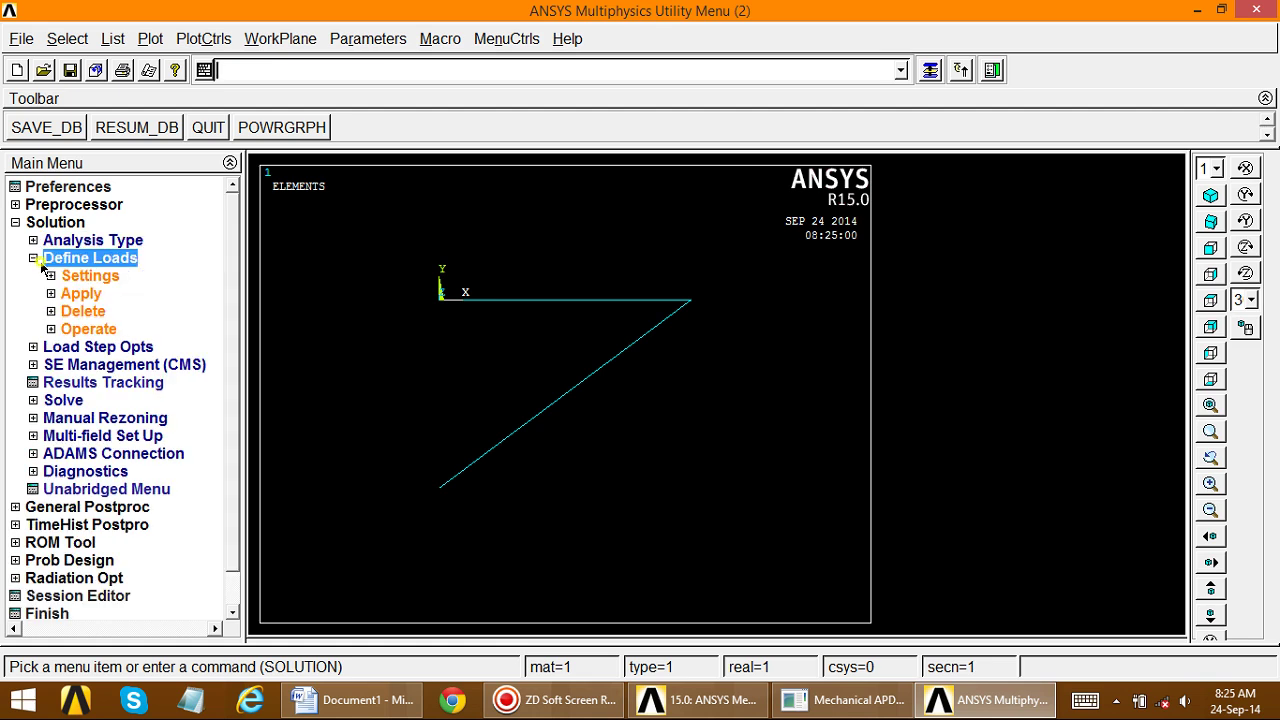
{"action": "left_click", "coordinate": [61, 294]}
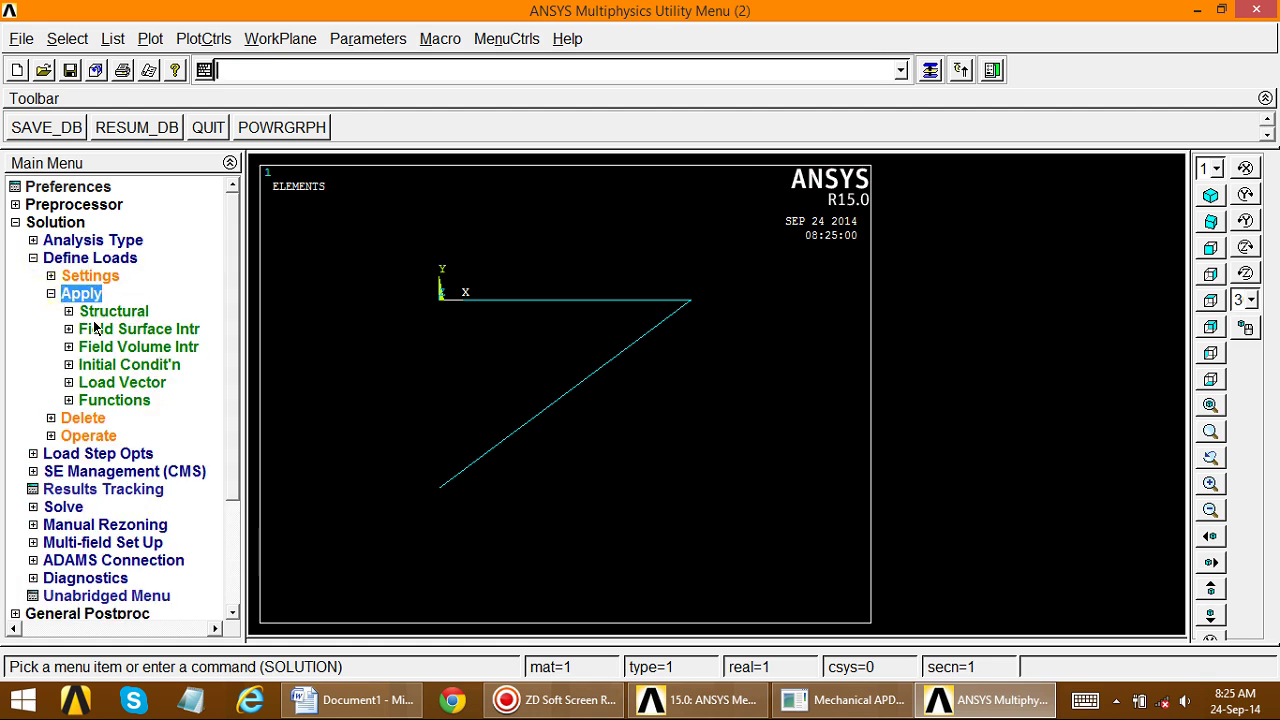
{"action": "left_click", "coordinate": [95, 316]}
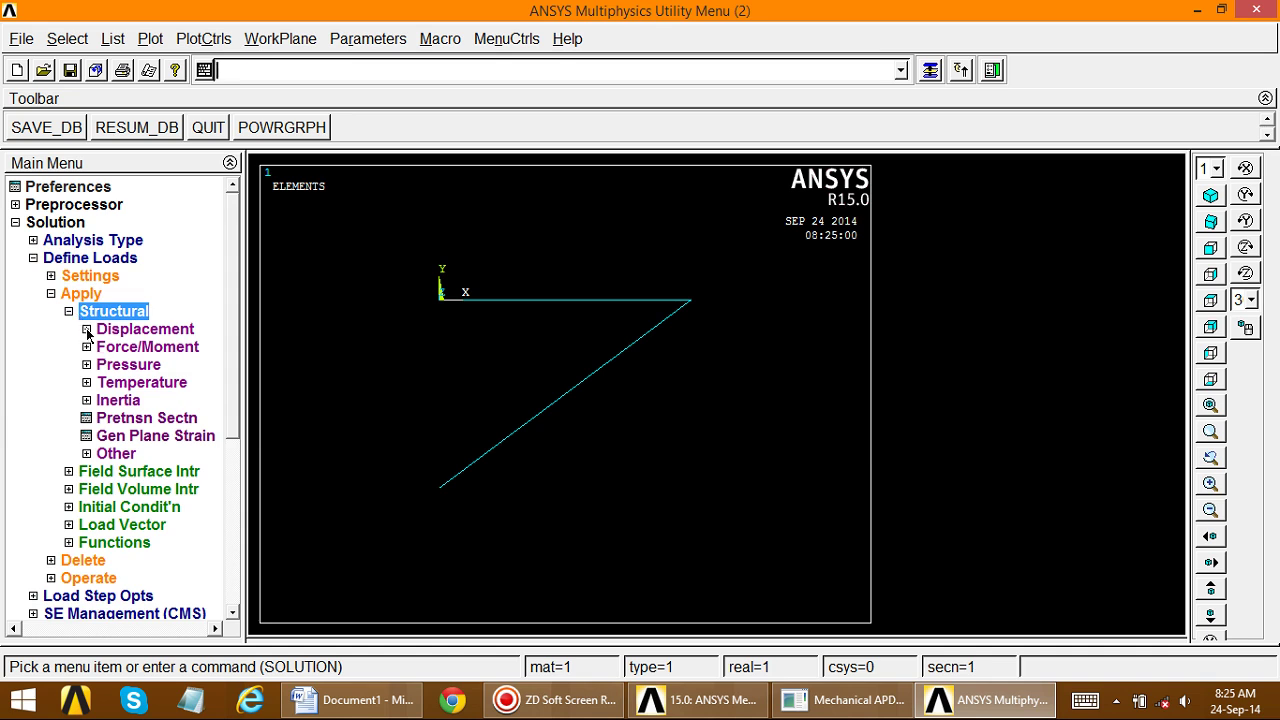
{"action": "left_click", "coordinate": [88, 330]}
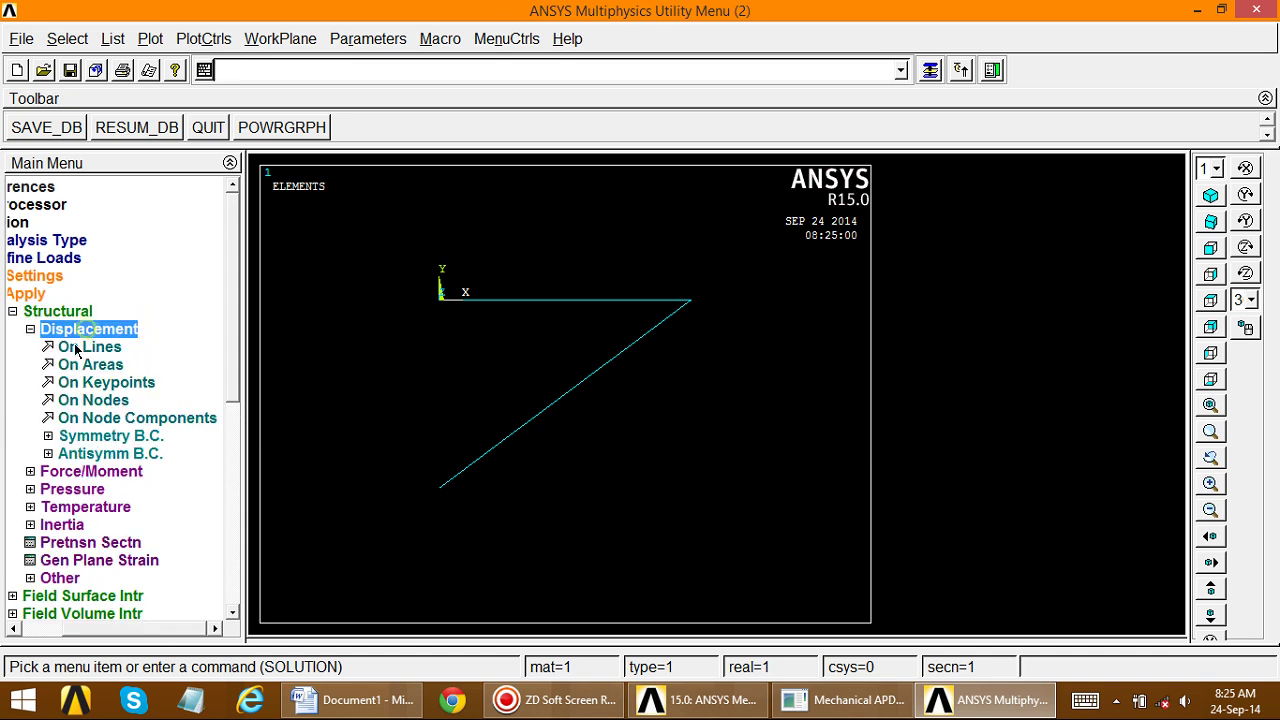
{"action": "left_click", "coordinate": [92, 401]}
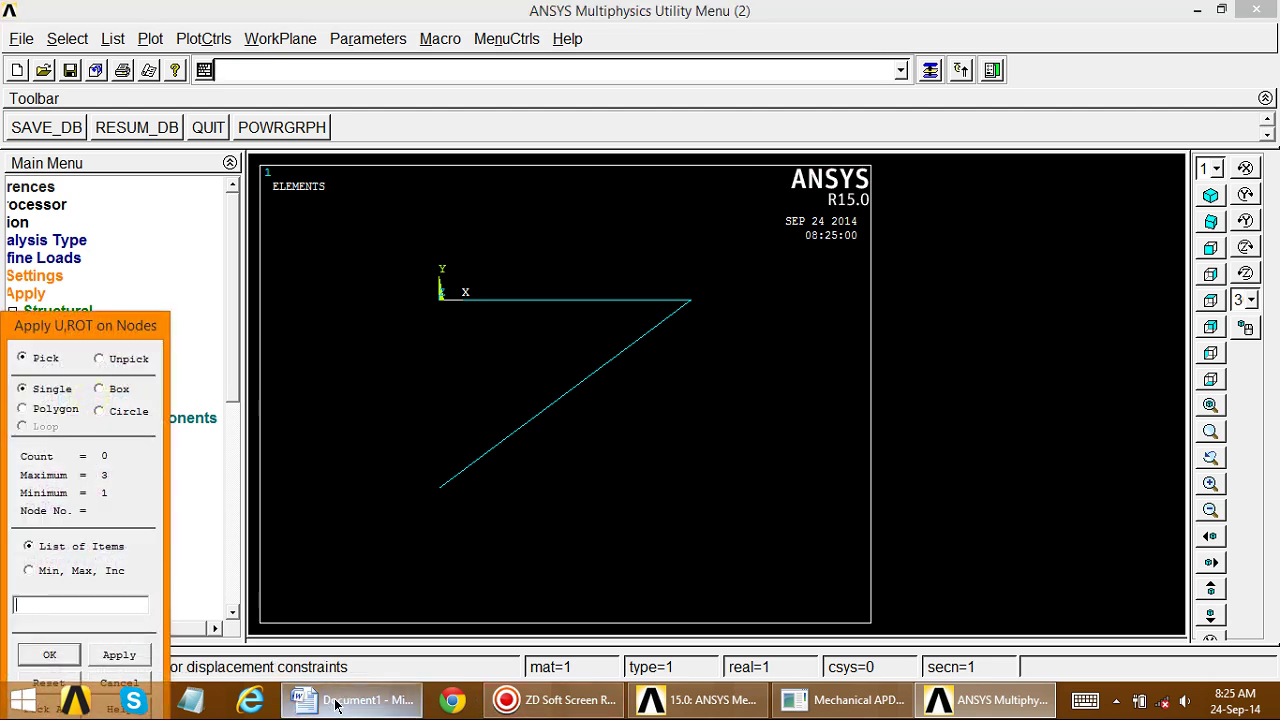
{"action": "left_click", "coordinate": [336, 702]}
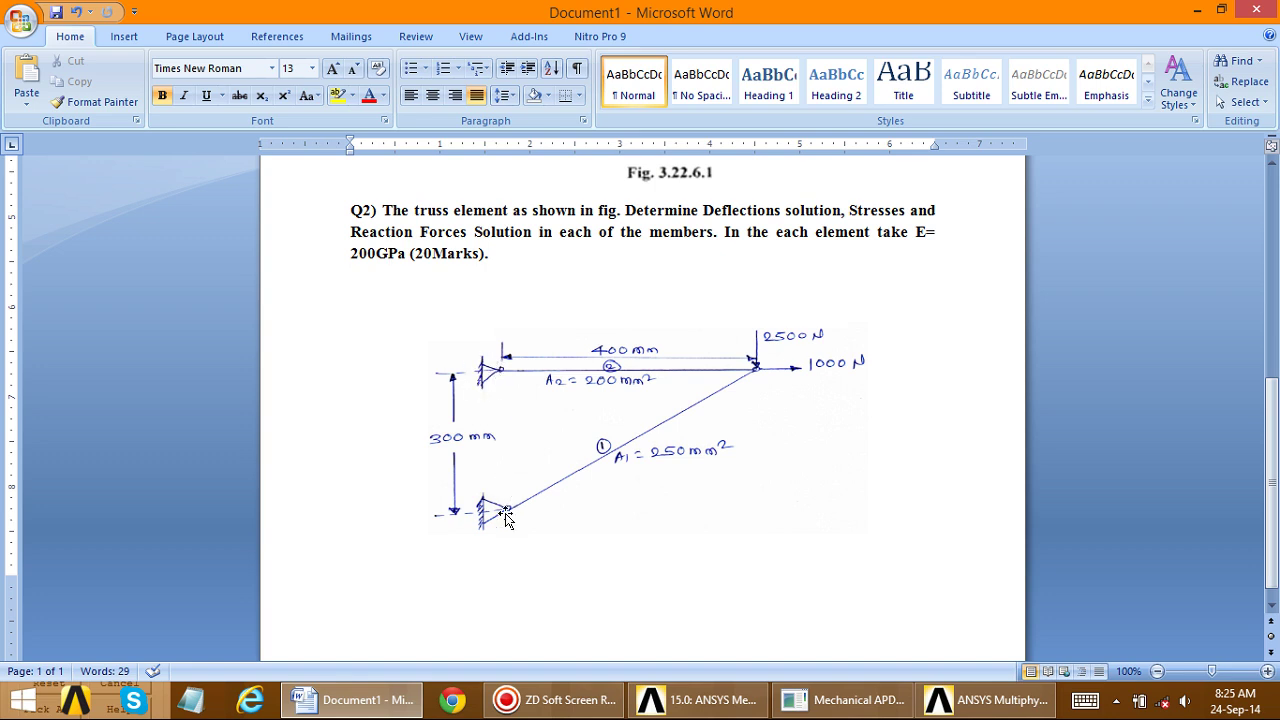
{"action": "left_click", "coordinate": [352, 699]}
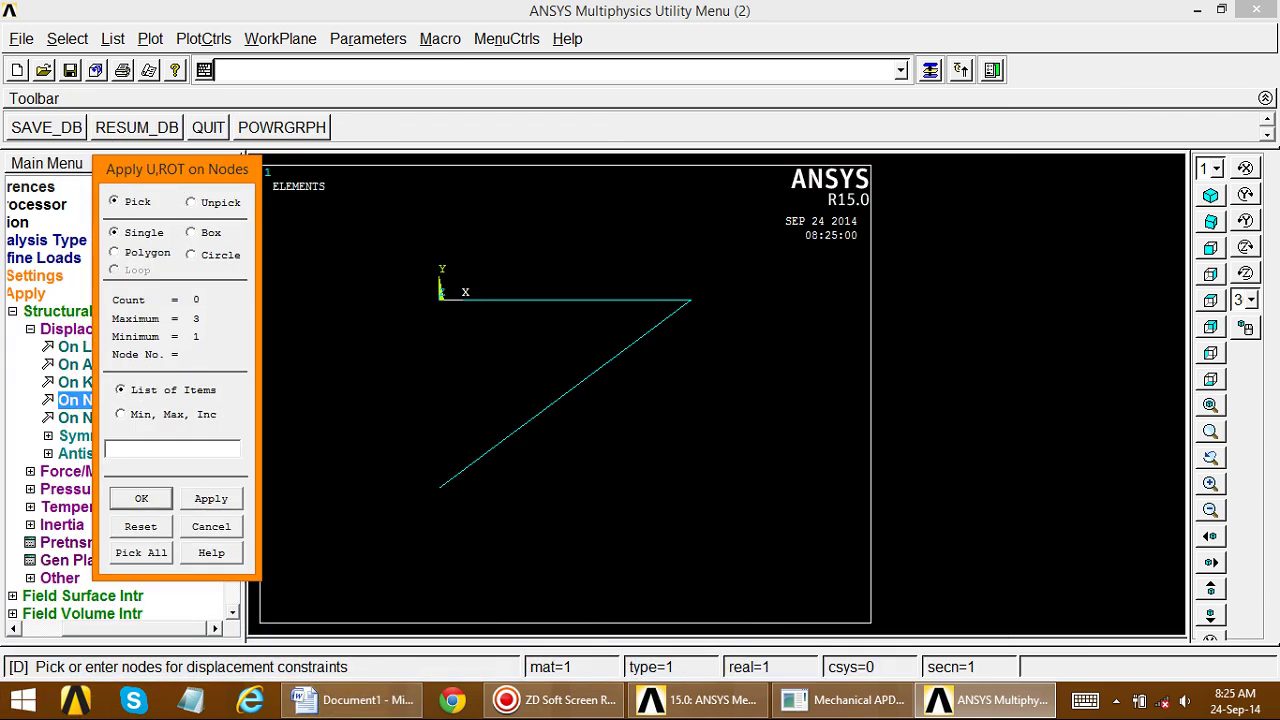
{"action": "left_click", "coordinate": [440, 295]}
{"action": "left_click", "coordinate": [438, 488]}
{"action": "left_click", "coordinate": [213, 502]}
{"action": "left_click", "coordinate": [757, 405]}
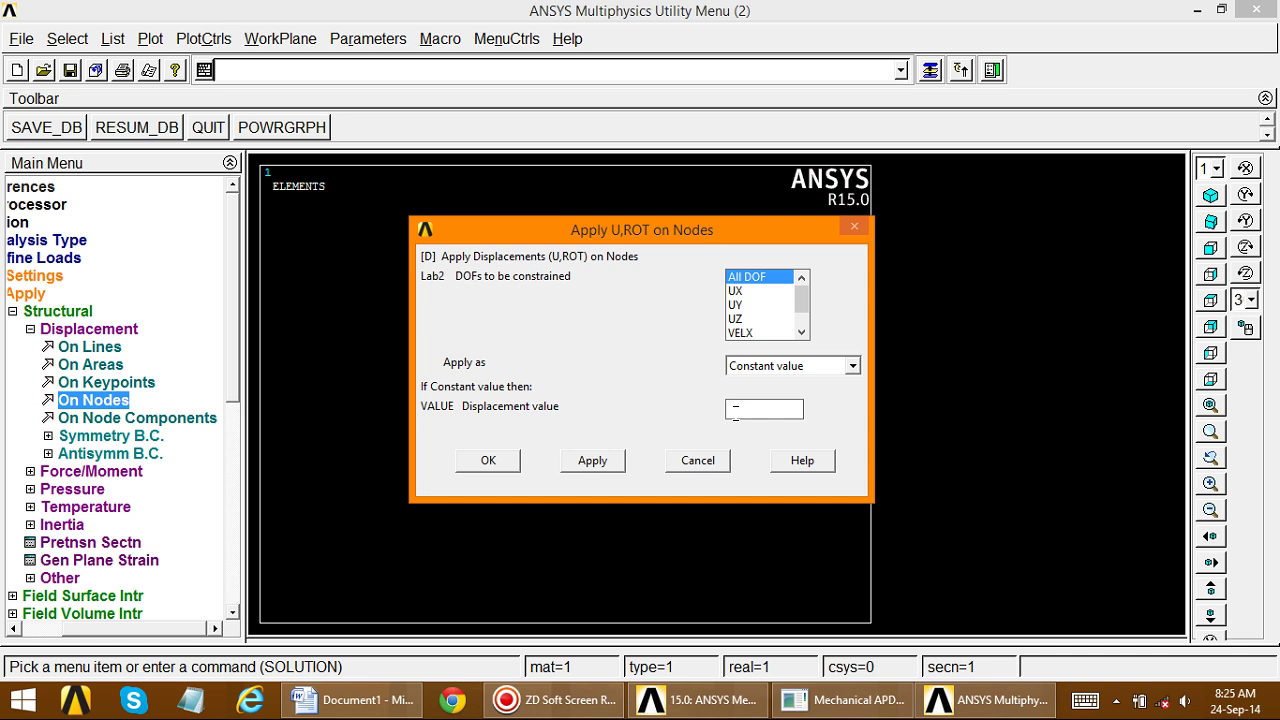
{"action": "left_click", "coordinate": [489, 462]}
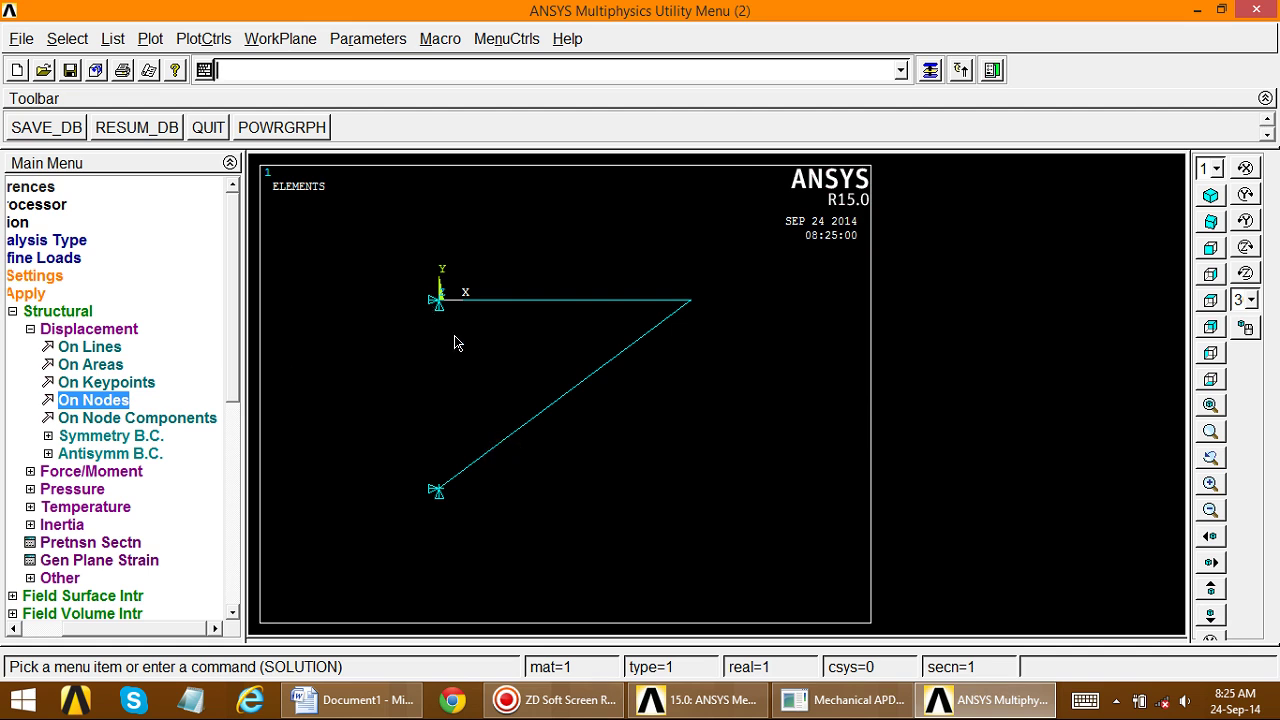
- Check the loads in the Word problem figure and apply a constant FX force of 1000 to the node joining both members
{"action": "left_click", "coordinate": [31, 330]}
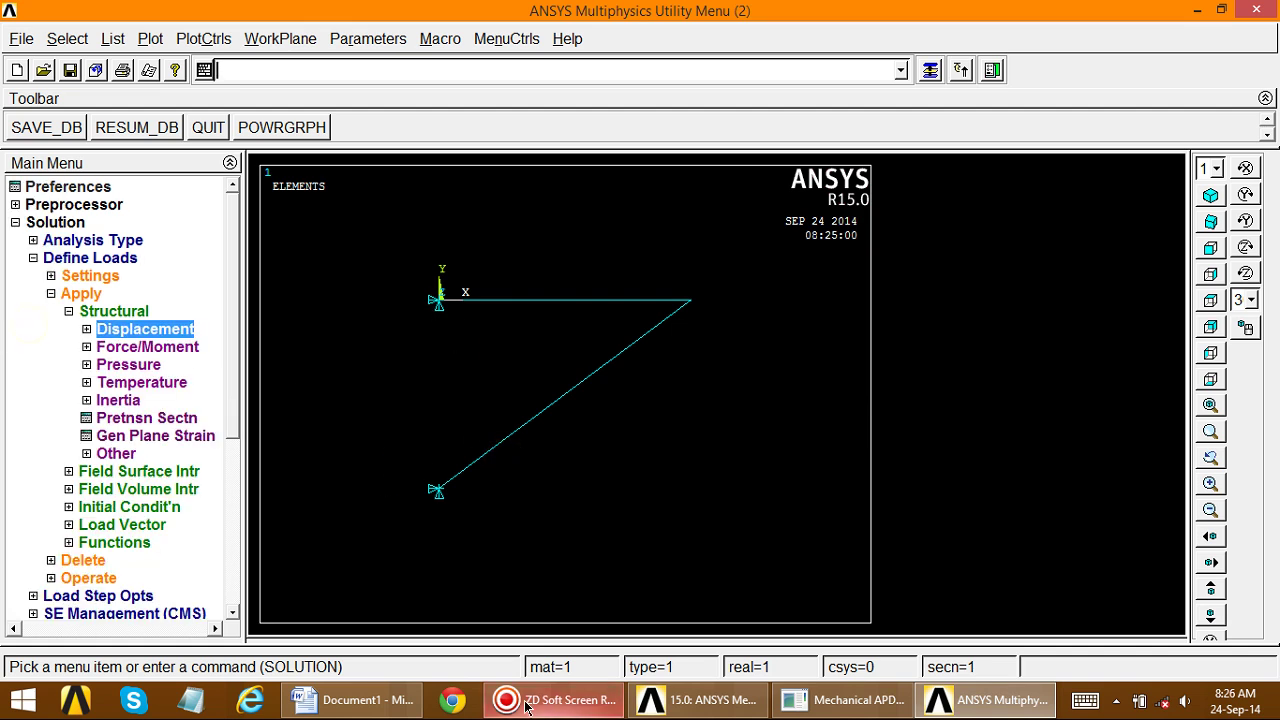
{"action": "left_click", "coordinate": [383, 700]}
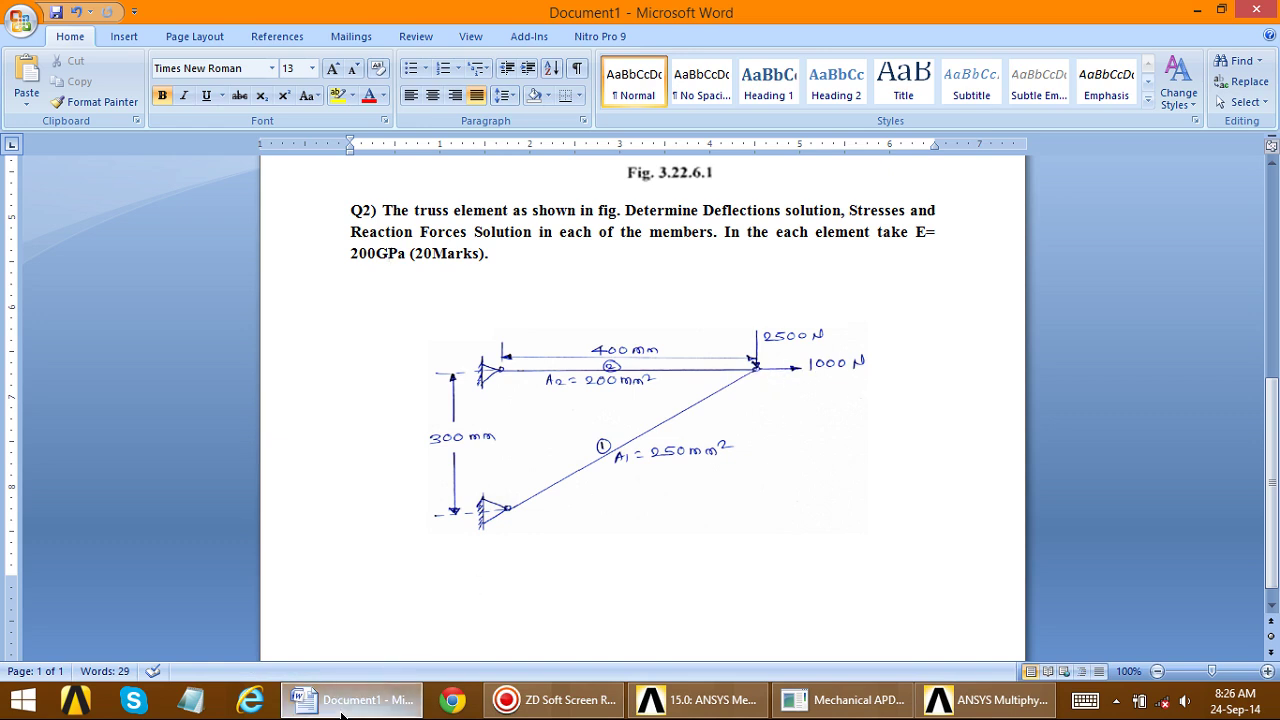
{"action": "left_click", "coordinate": [388, 697]}
{"action": "left_click", "coordinate": [91, 346]}
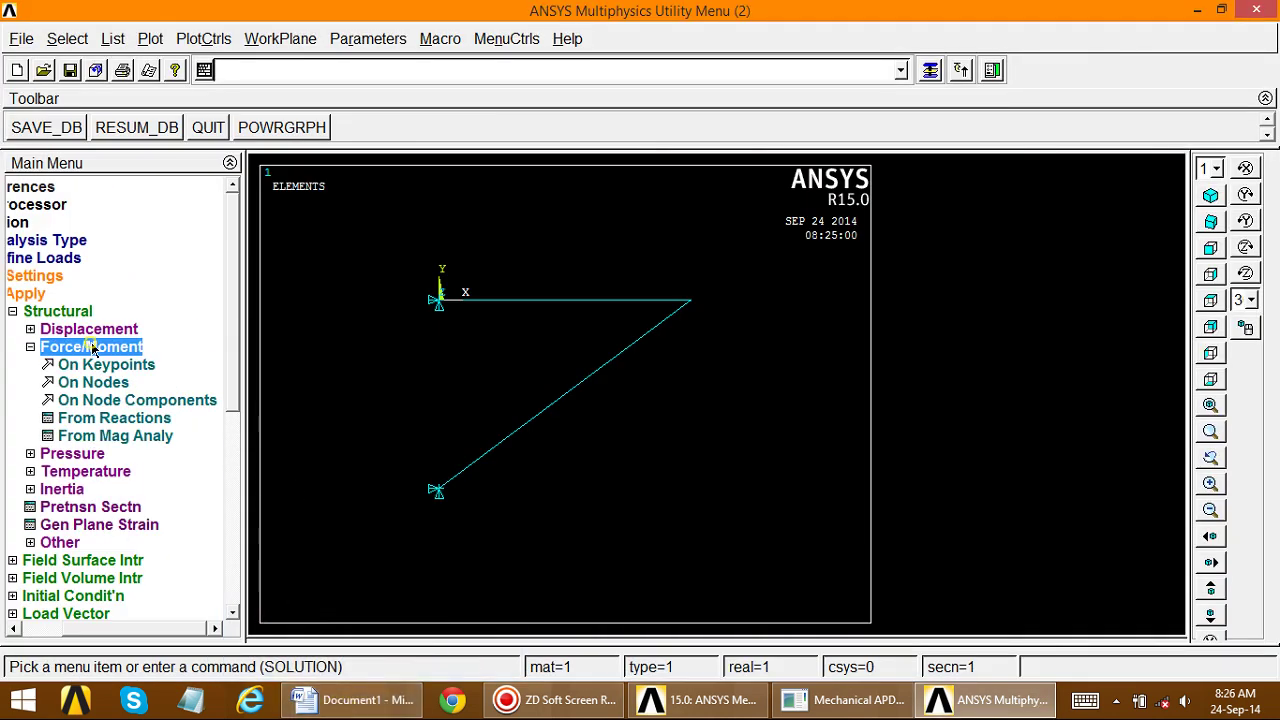
{"action": "left_click", "coordinate": [100, 383]}
{"action": "left_click", "coordinate": [689, 301]}
{"action": "left_click", "coordinate": [49, 654]}
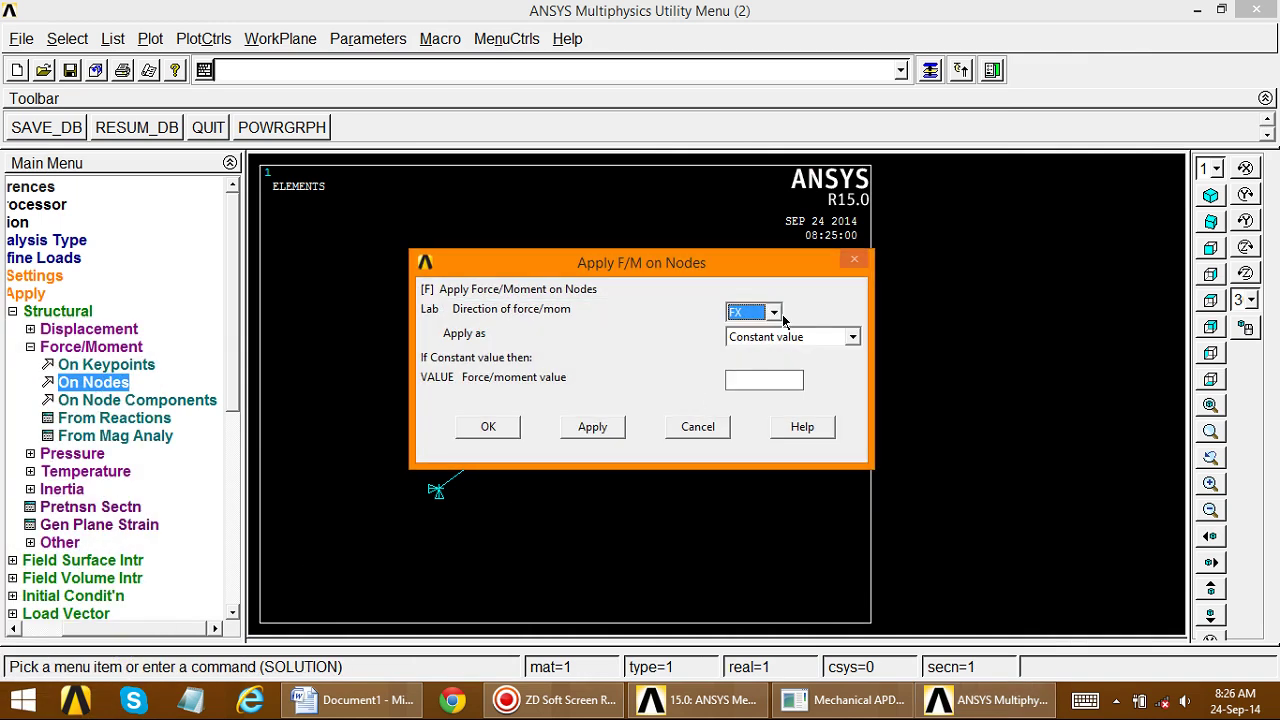
{"action": "left_click", "coordinate": [776, 314]}
{"action": "left_click", "coordinate": [747, 333]}
{"action": "left_click", "coordinate": [756, 378]}
{"action": "left_click", "coordinate": [588, 428]}
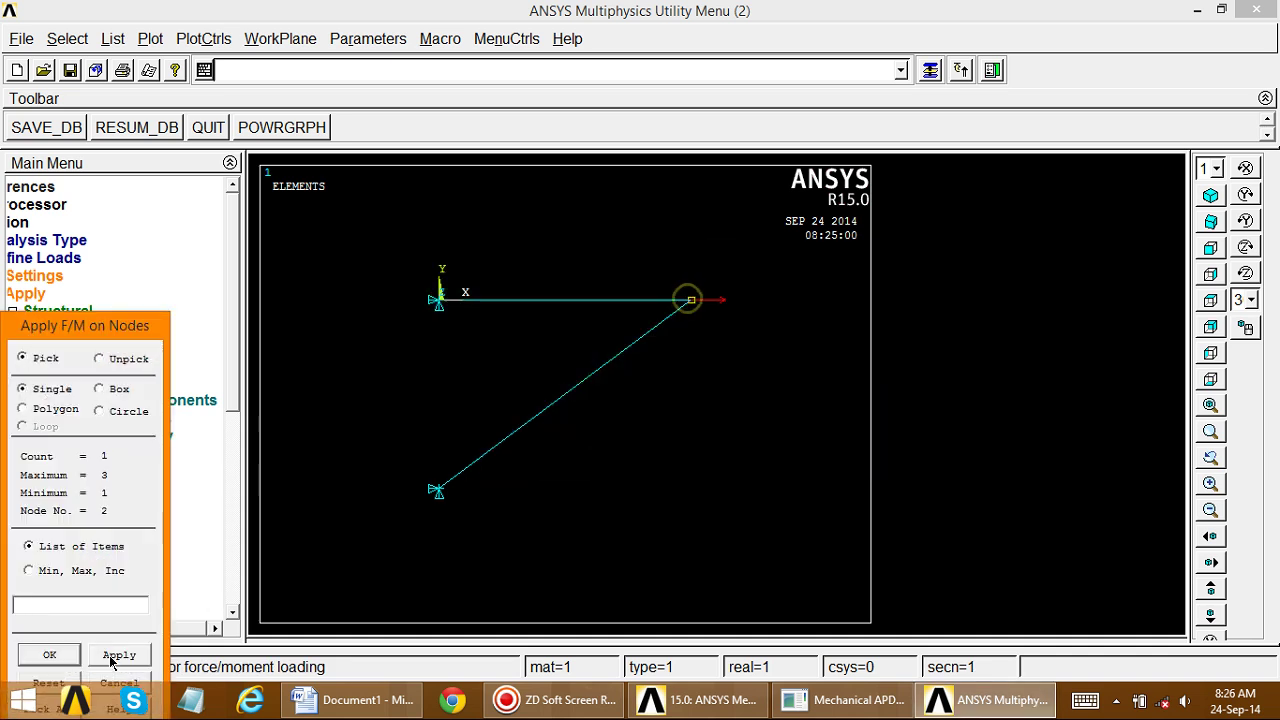
- Apply a constant FY force of -2500 to the same joint node and finish defining the loads
{"action": "left_click", "coordinate": [119, 654]}
{"action": "left_click", "coordinate": [756, 313]}
{"action": "left_click", "coordinate": [748, 335]}
{"action": "left_click", "coordinate": [734, 378]}
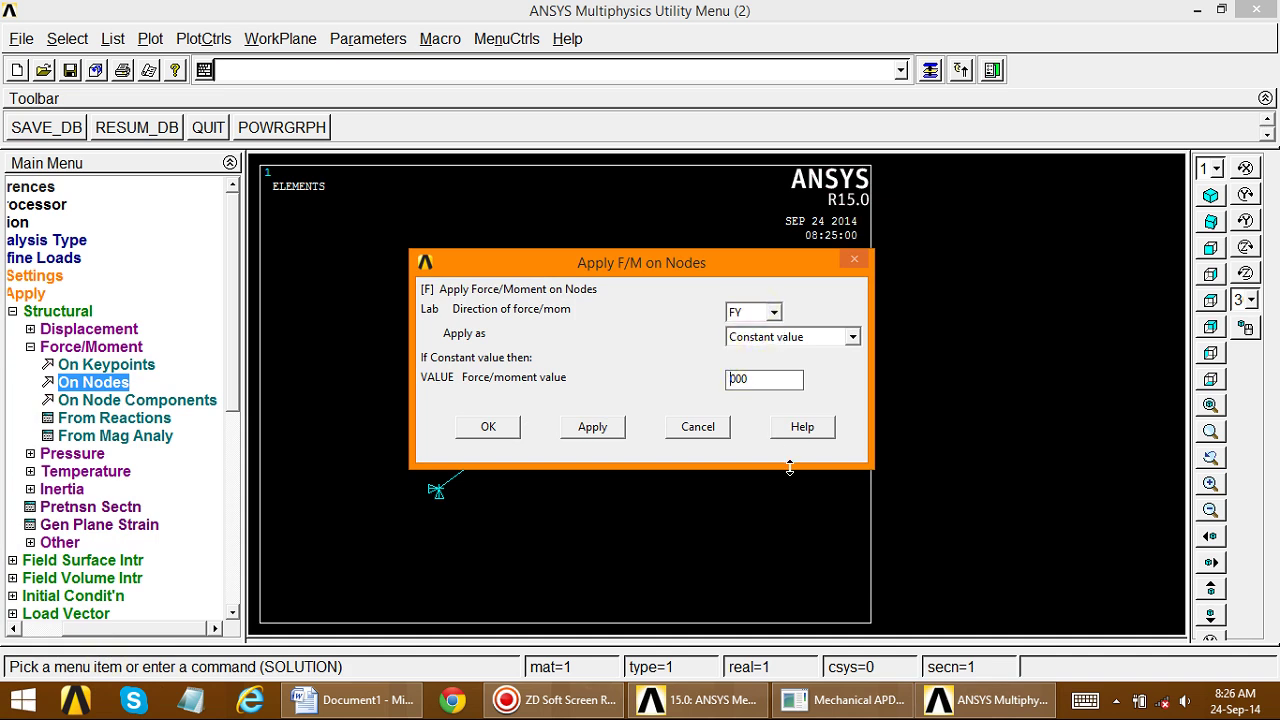
{"action": "type", "text": "-25"}
{"action": "left_click", "coordinate": [485, 433]}
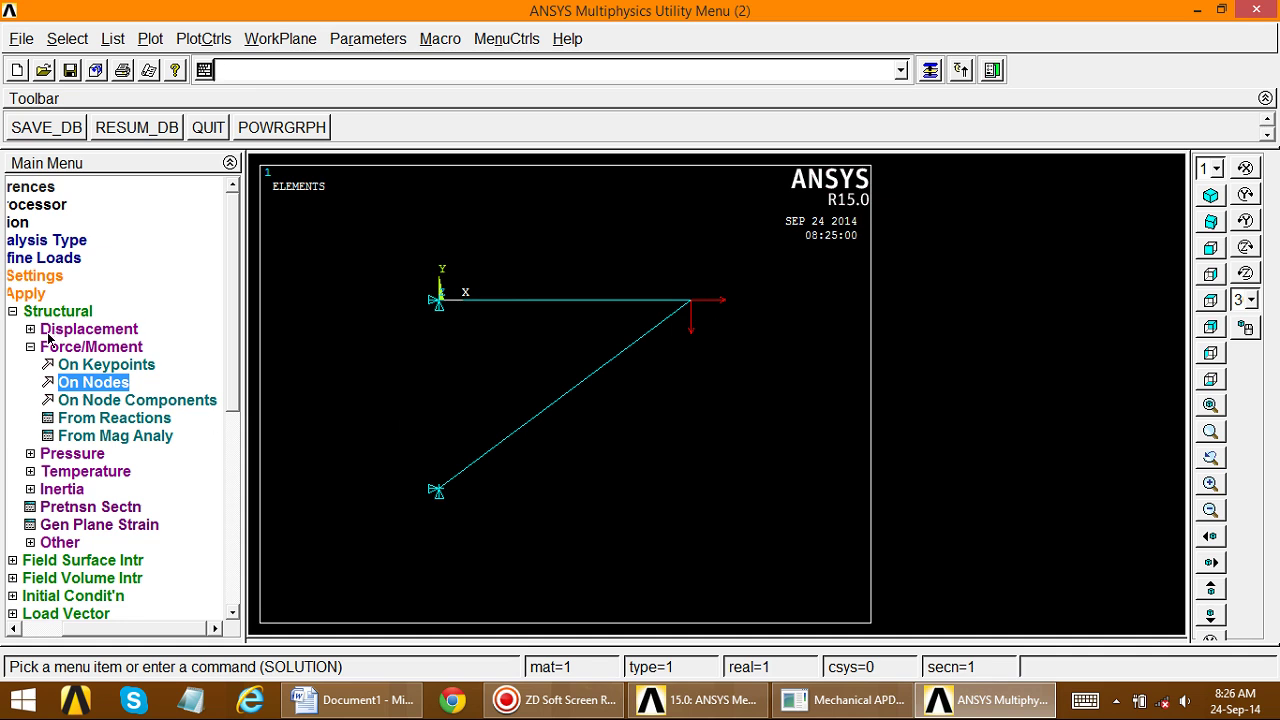
{"action": "left_click", "coordinate": [13, 311]}
{"action": "left_click", "coordinate": [33, 258]}
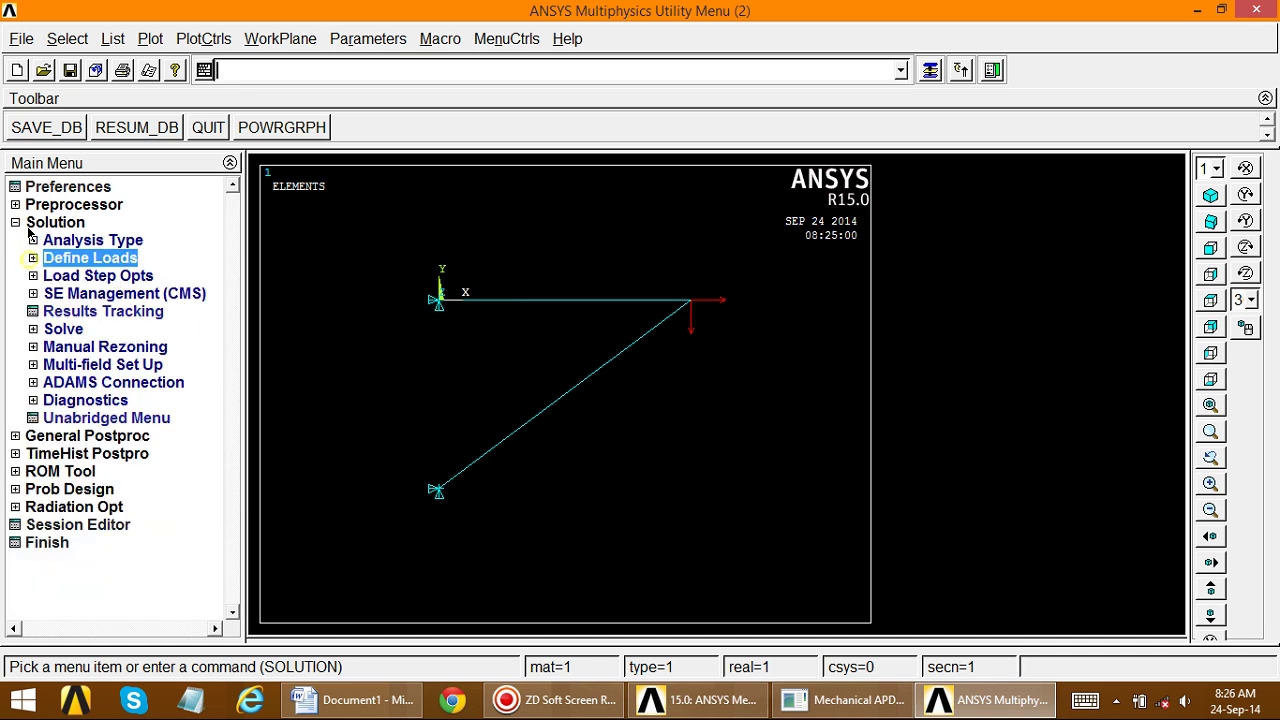
{"action": "left_click", "coordinate": [15, 222]}
{"action": "left_click", "coordinate": [15, 204]}
{"action": "left_click", "coordinate": [15, 204]}
{"action": "left_click", "coordinate": [15, 222]}
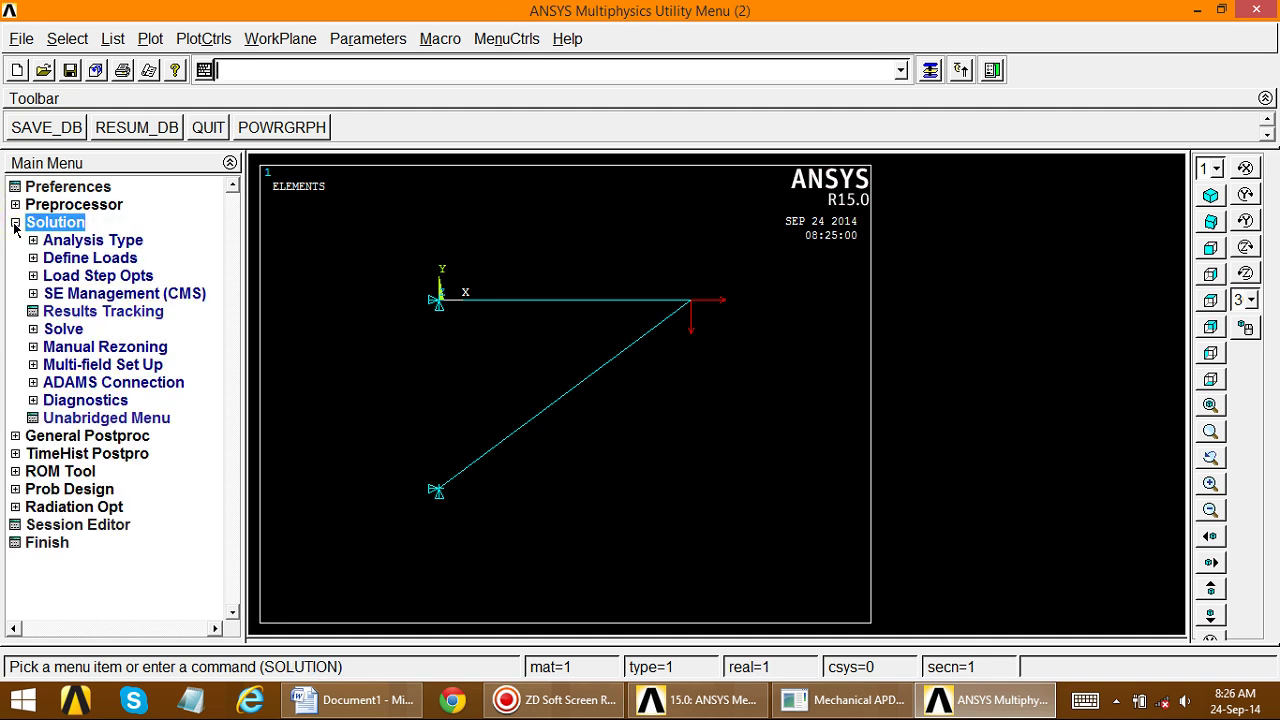
- Save the database, solve the current load step of the truss and close the solution status listing
{"action": "left_click", "coordinate": [46, 127]}
{"action": "left_click", "coordinate": [52, 329]}
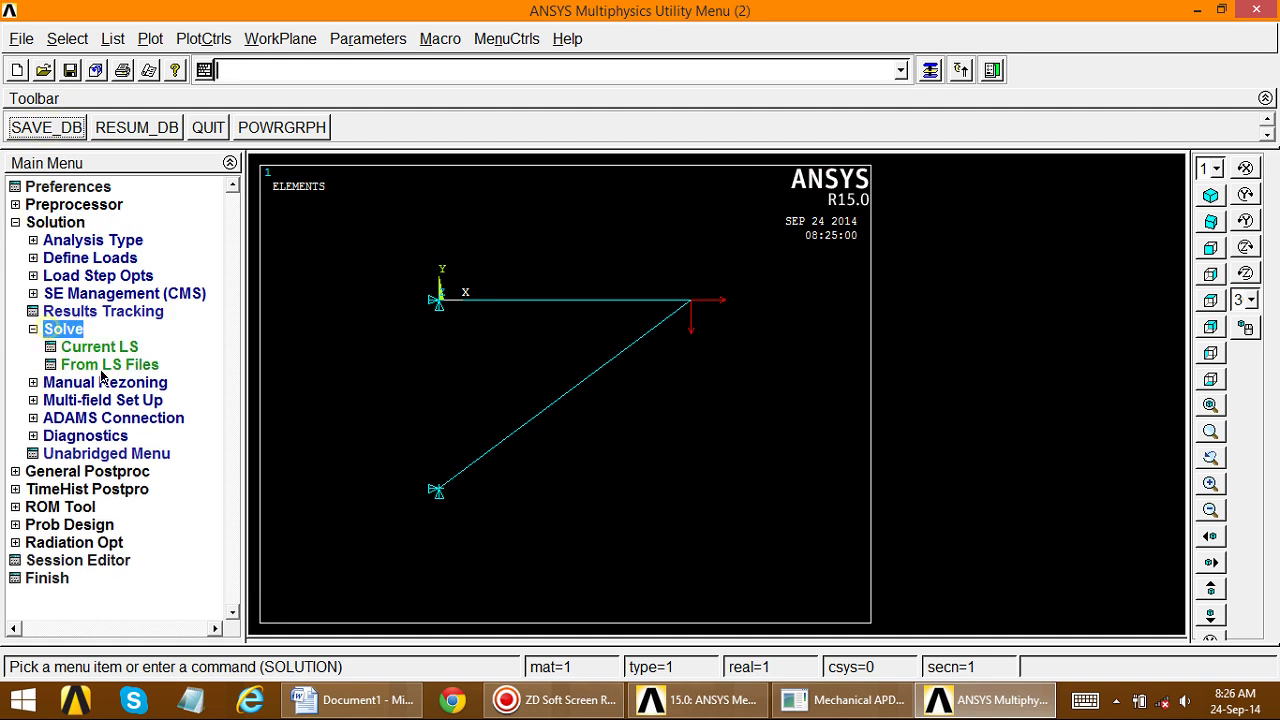
{"action": "left_click", "coordinate": [105, 347]}
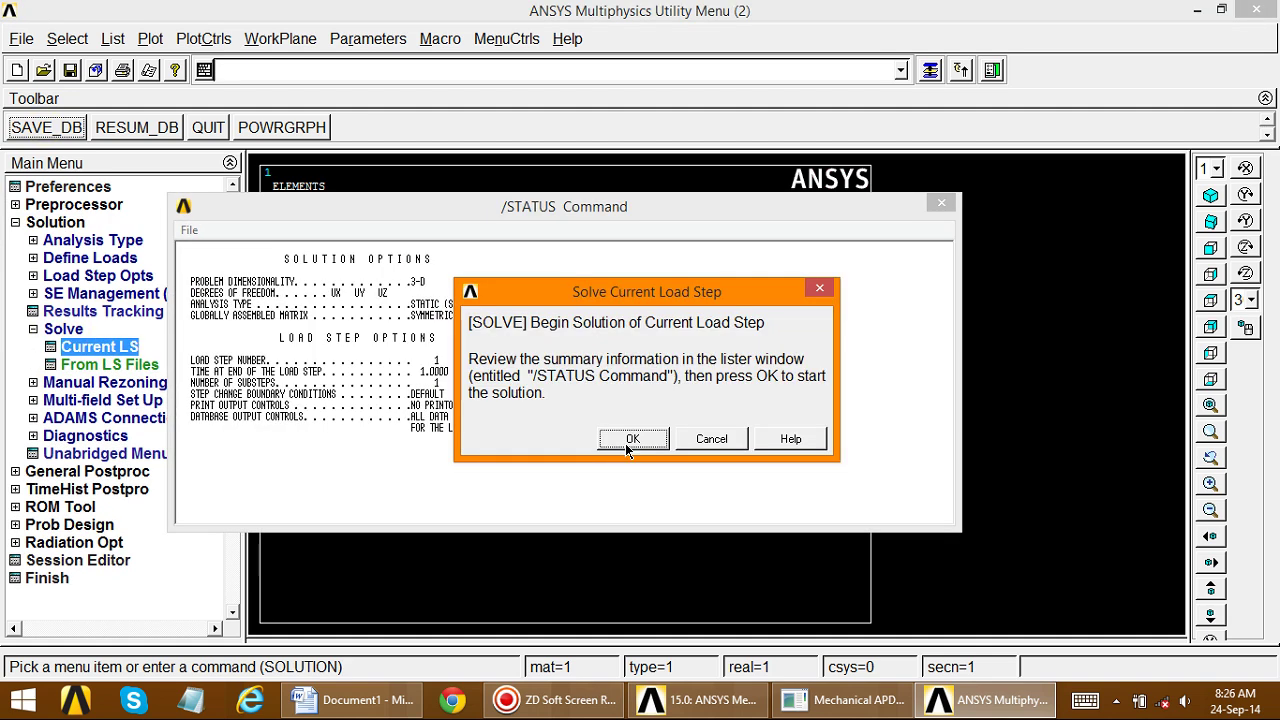
{"action": "left_click", "coordinate": [627, 447]}
{"action": "left_click", "coordinate": [266, 133]}
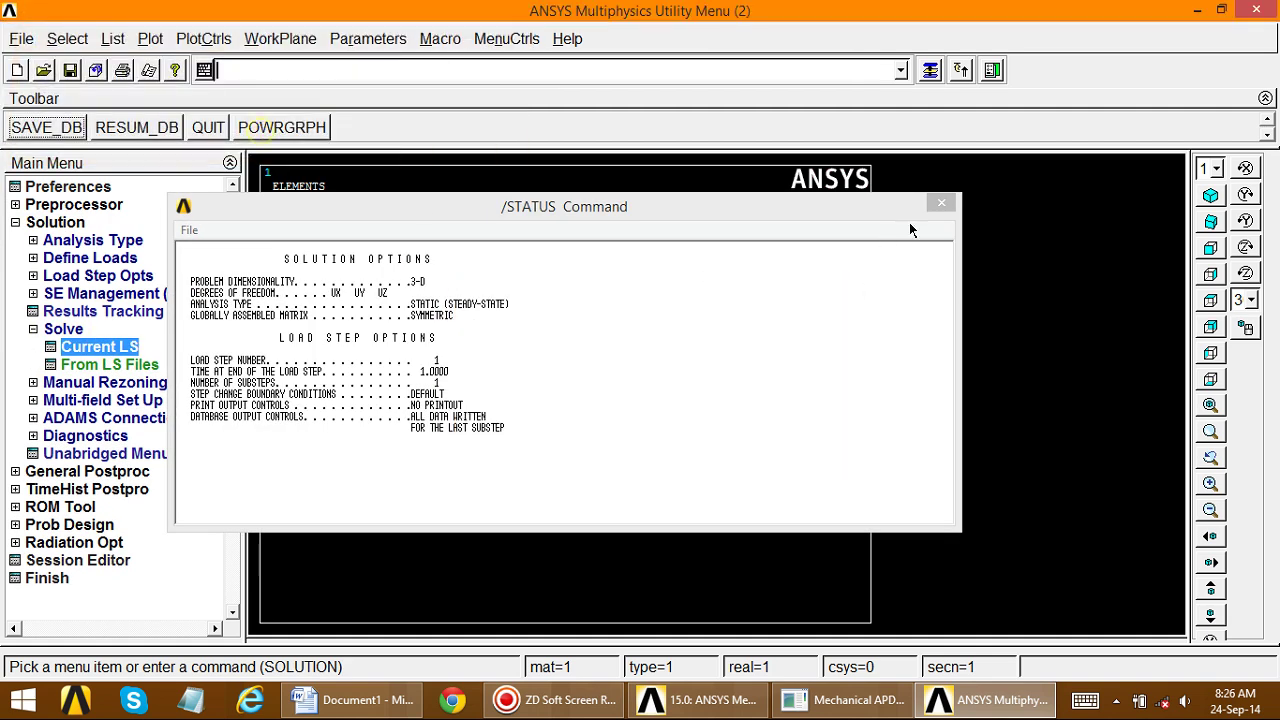
{"action": "left_click", "coordinate": [941, 203]}
{"action": "left_click", "coordinate": [33, 329]}
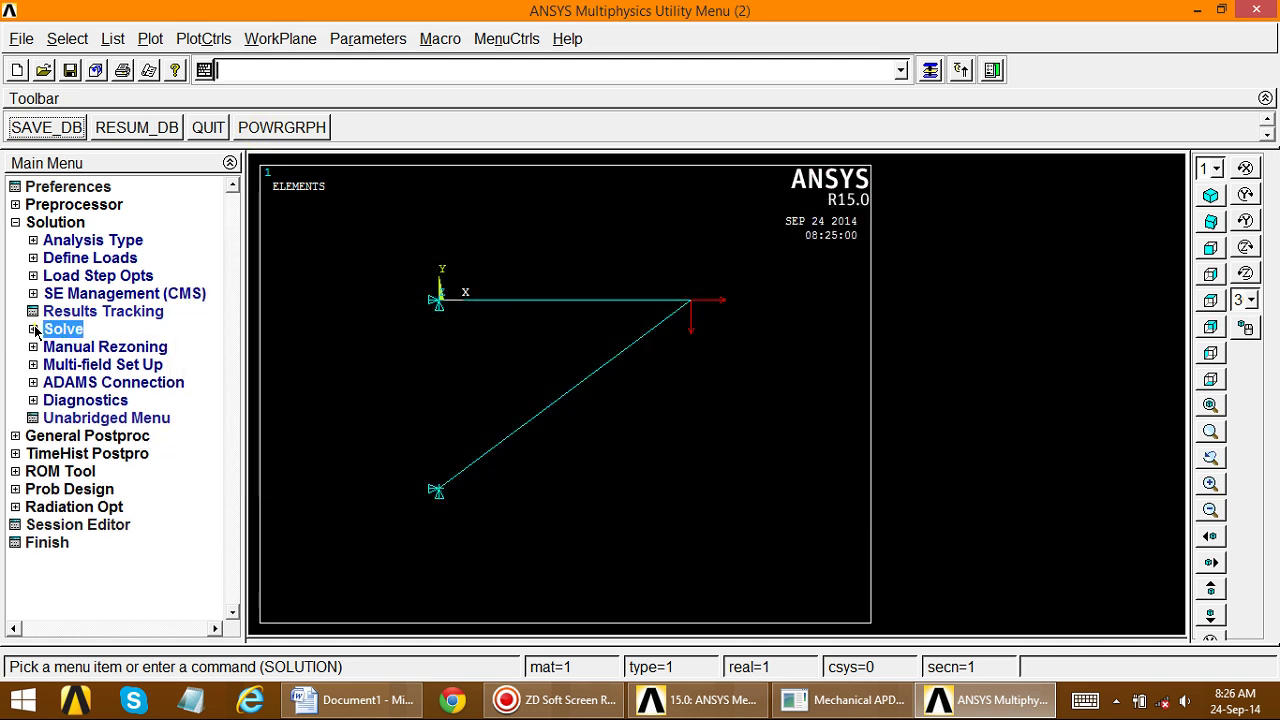
{"action": "left_click", "coordinate": [16, 223]}
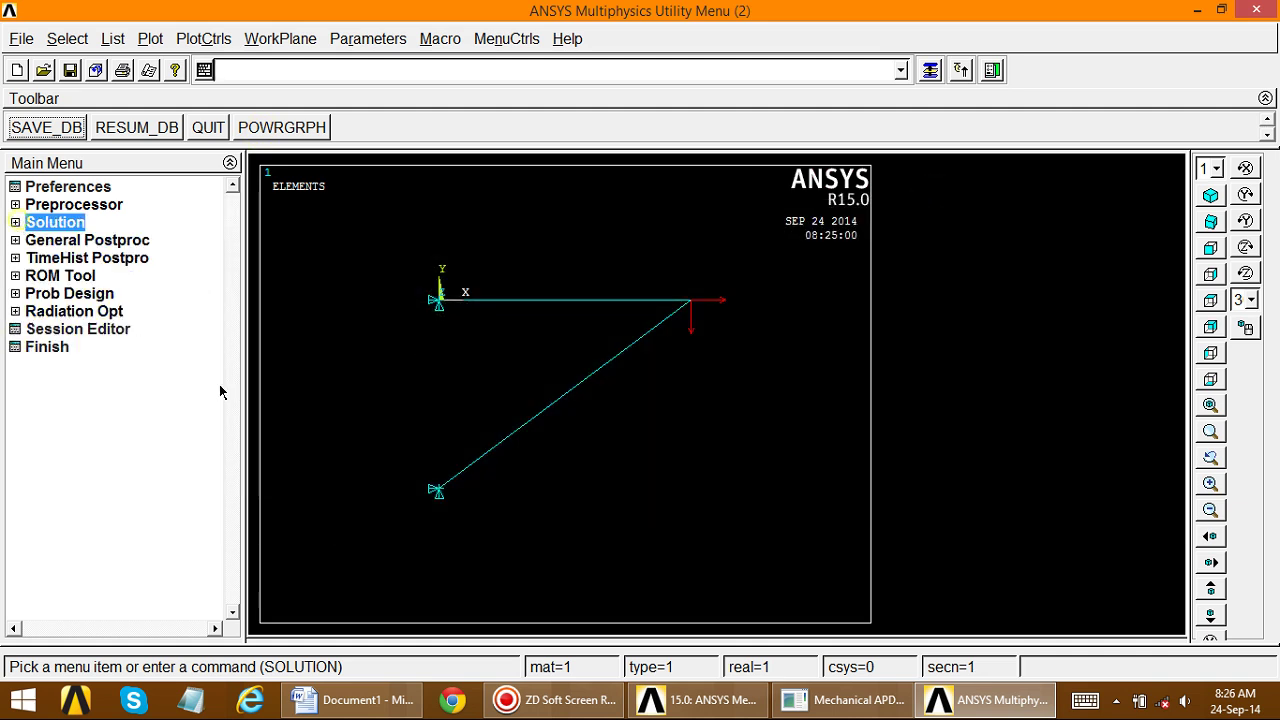
- Plot the truss's deformed shape together with the undeformed shape in the General Postprocessor
{"action": "left_click", "coordinate": [16, 241]}
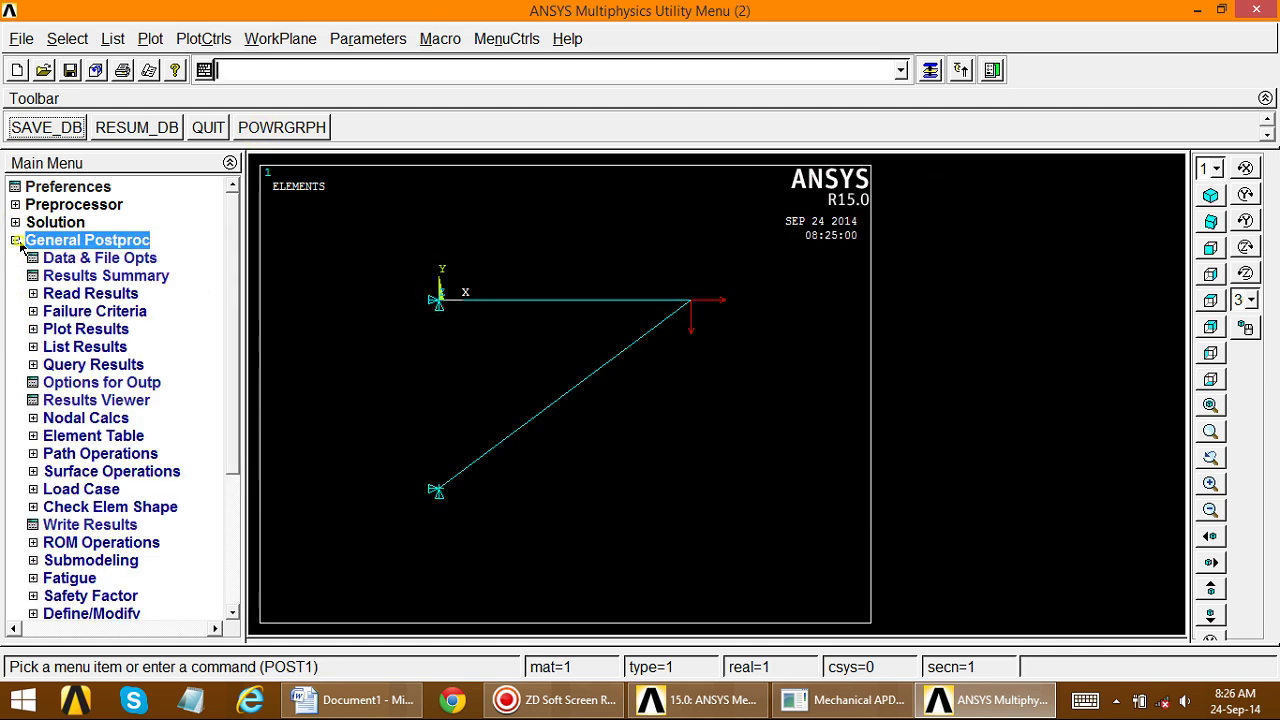
{"action": "left_click", "coordinate": [44, 330]}
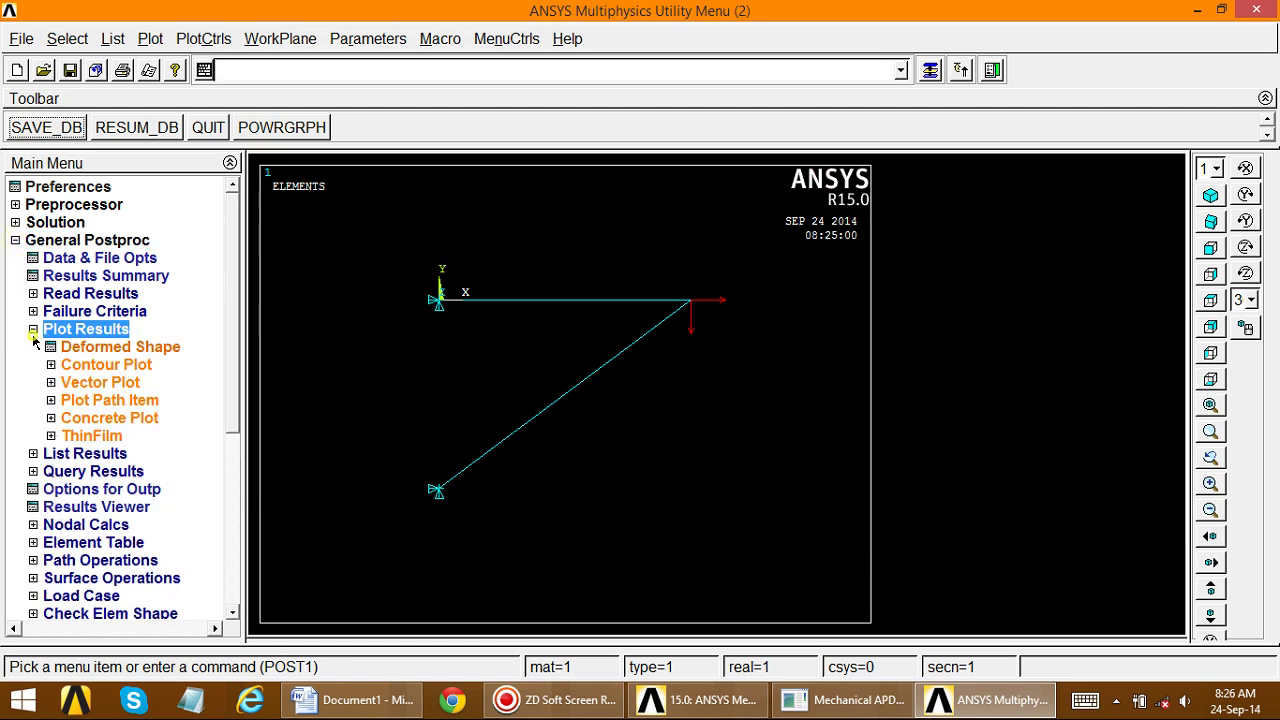
{"action": "left_click", "coordinate": [88, 348]}
{"action": "left_click", "coordinate": [737, 352]}
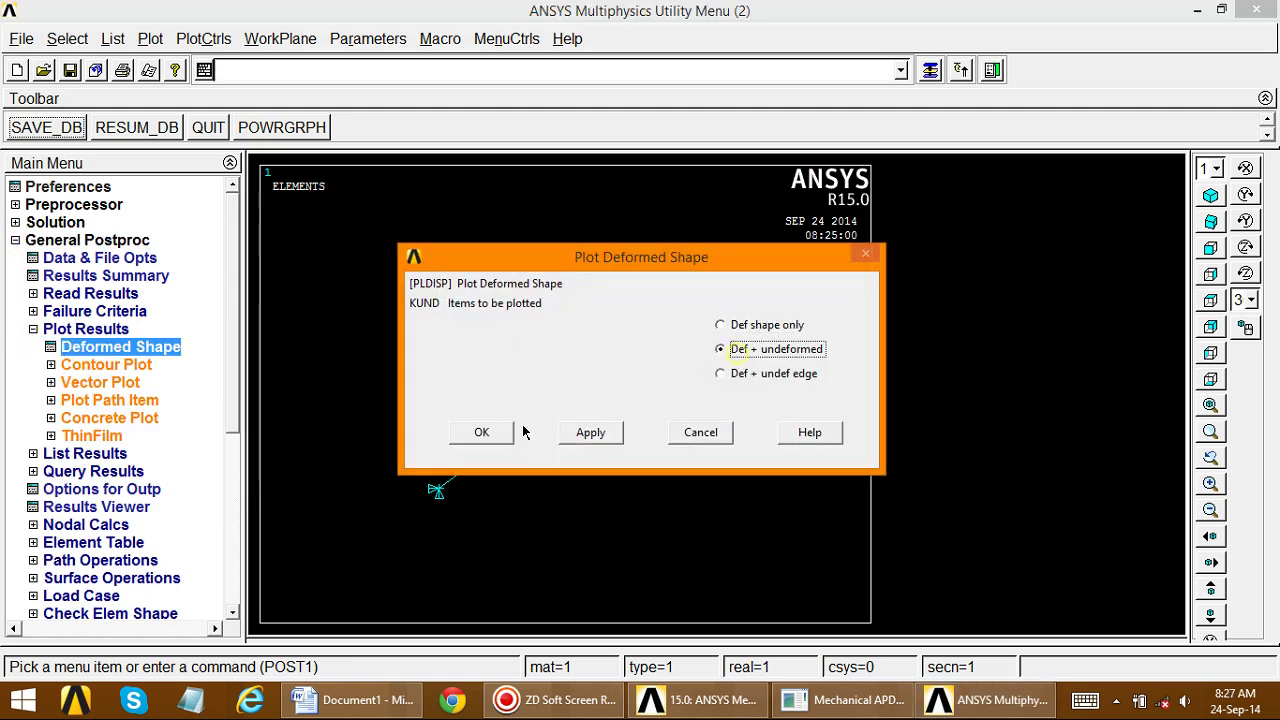
{"action": "left_click", "coordinate": [478, 434]}
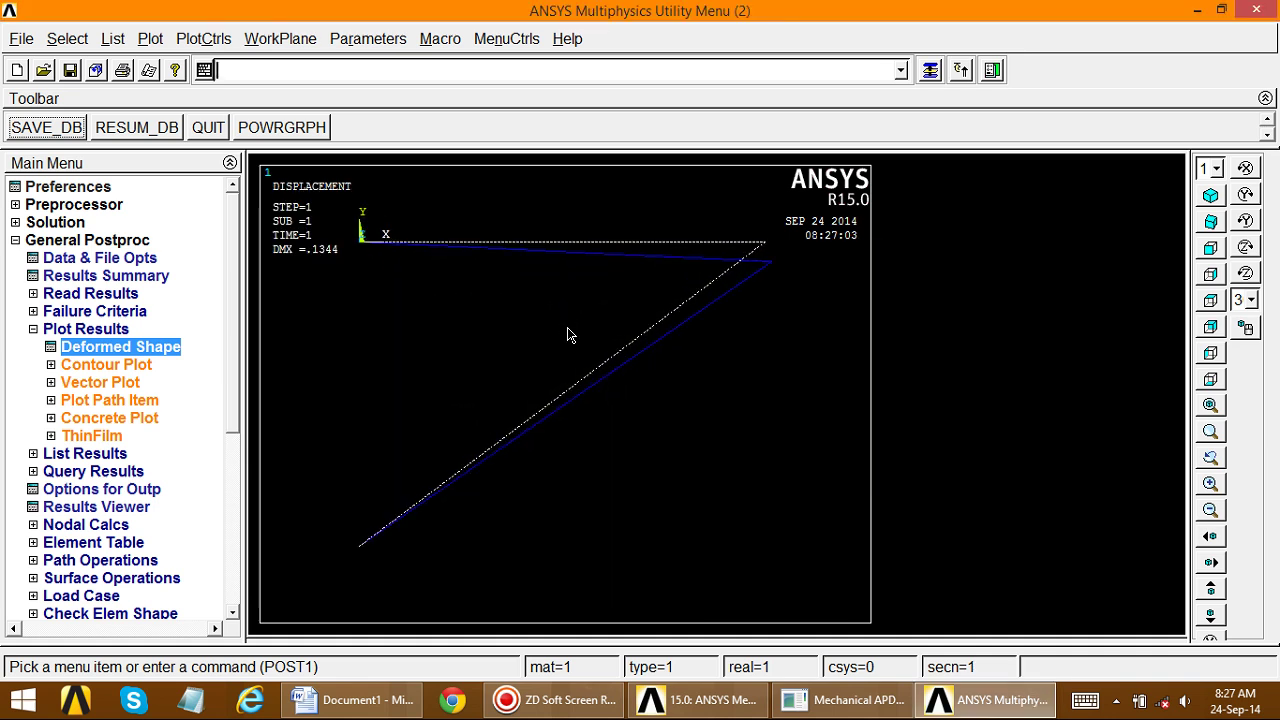
{"action": "left_click", "coordinate": [221, 42]}
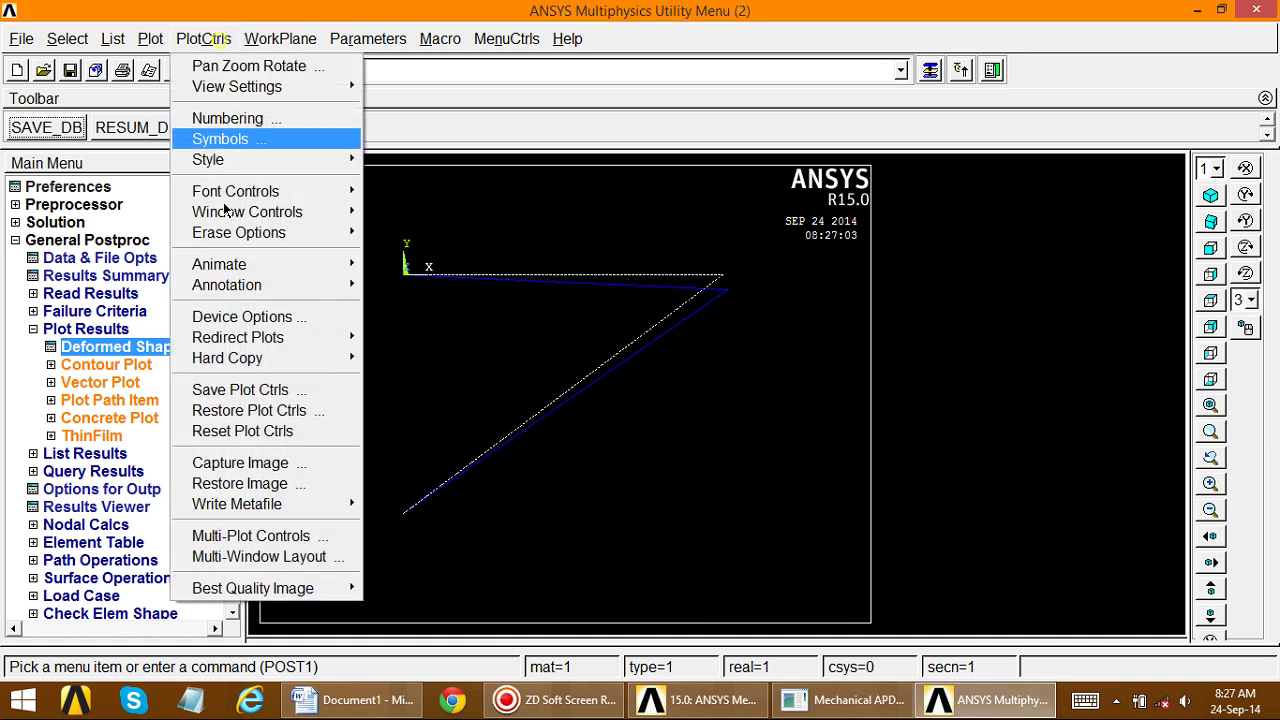
{"action": "left_click", "coordinate": [244, 464]}
{"action": "left_click", "coordinate": [190, 223]}
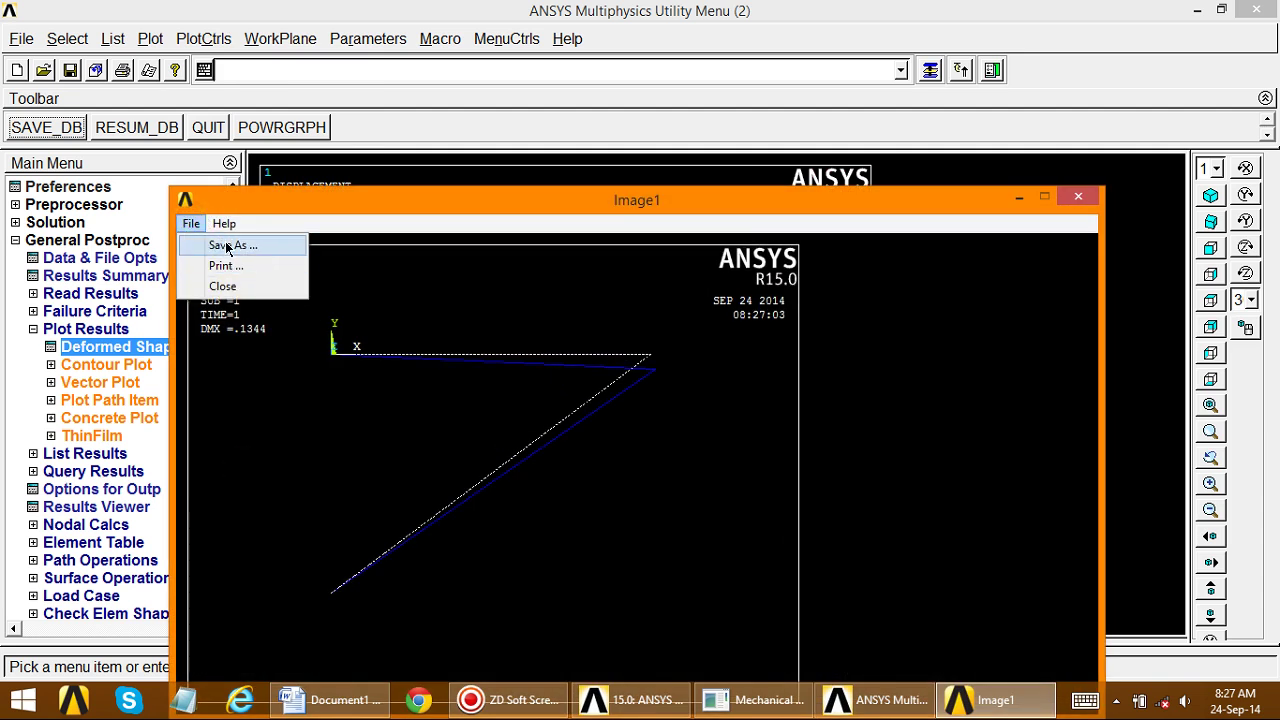
{"action": "left_click", "coordinate": [1078, 199]}
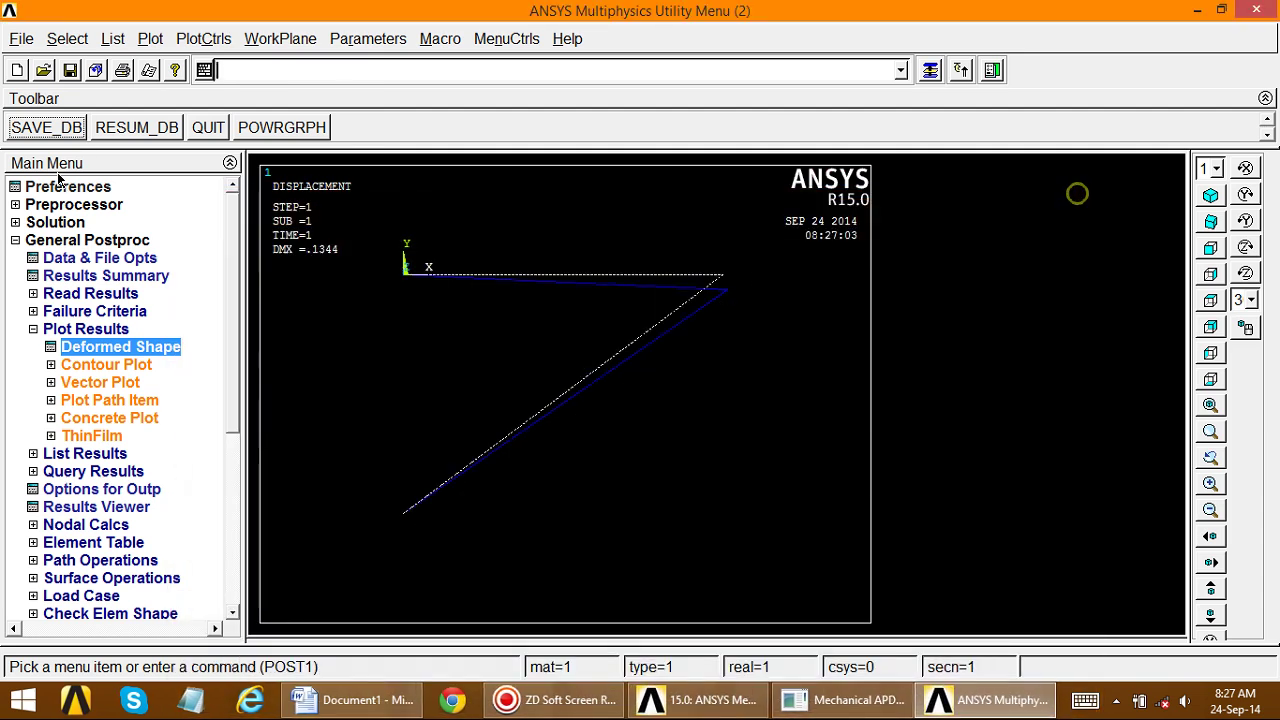
- Plot the nodal solution contour of the displacement vector sum on the deformed shape only
{"action": "left_click", "coordinate": [51, 365]}
{"action": "left_click", "coordinate": [91, 388]}
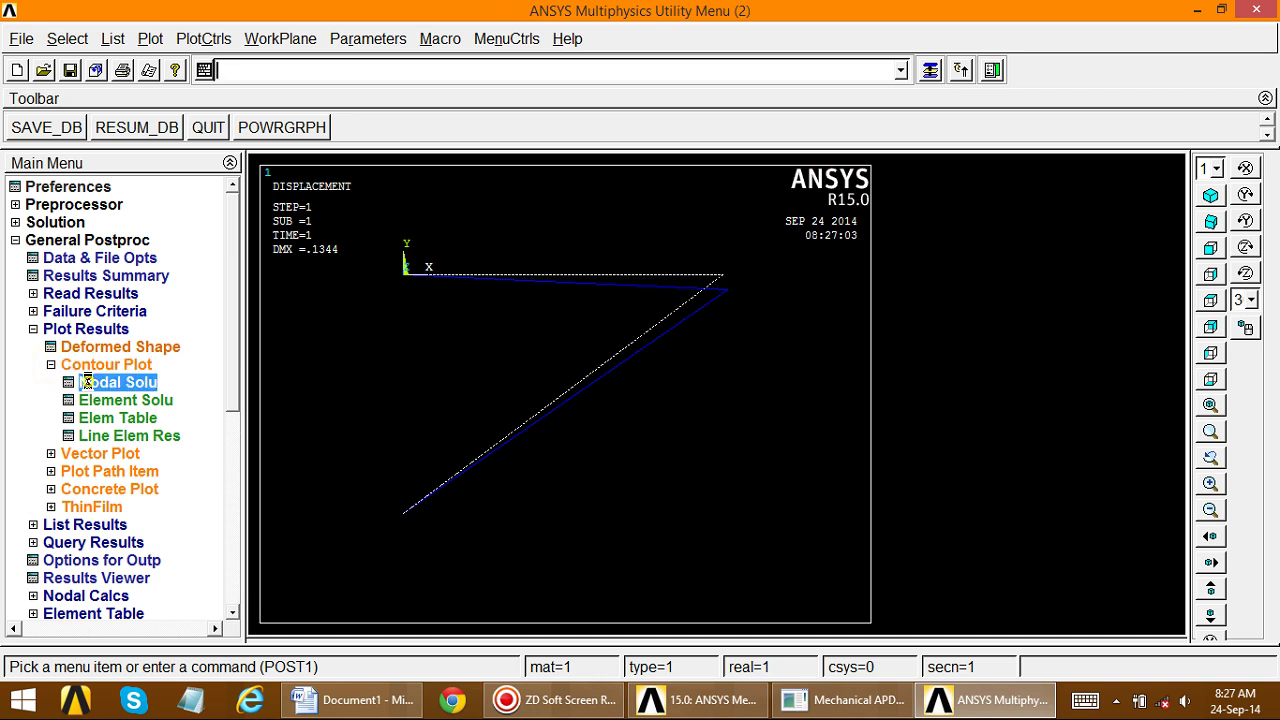
{"action": "double_click", "coordinate": [450, 127]}
{"action": "double_click", "coordinate": [446, 126]}
{"action": "double_click", "coordinate": [468, 146]}
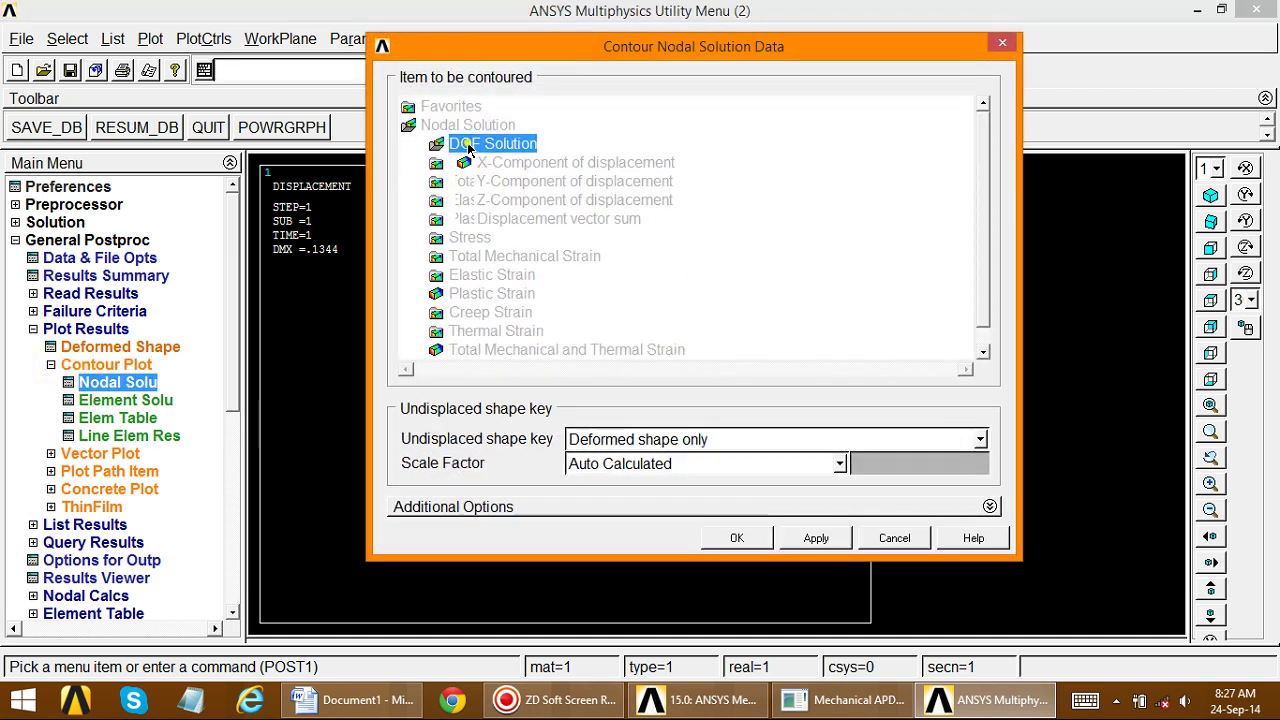
{"action": "left_click", "coordinate": [495, 219]}
{"action": "left_click", "coordinate": [737, 538]}
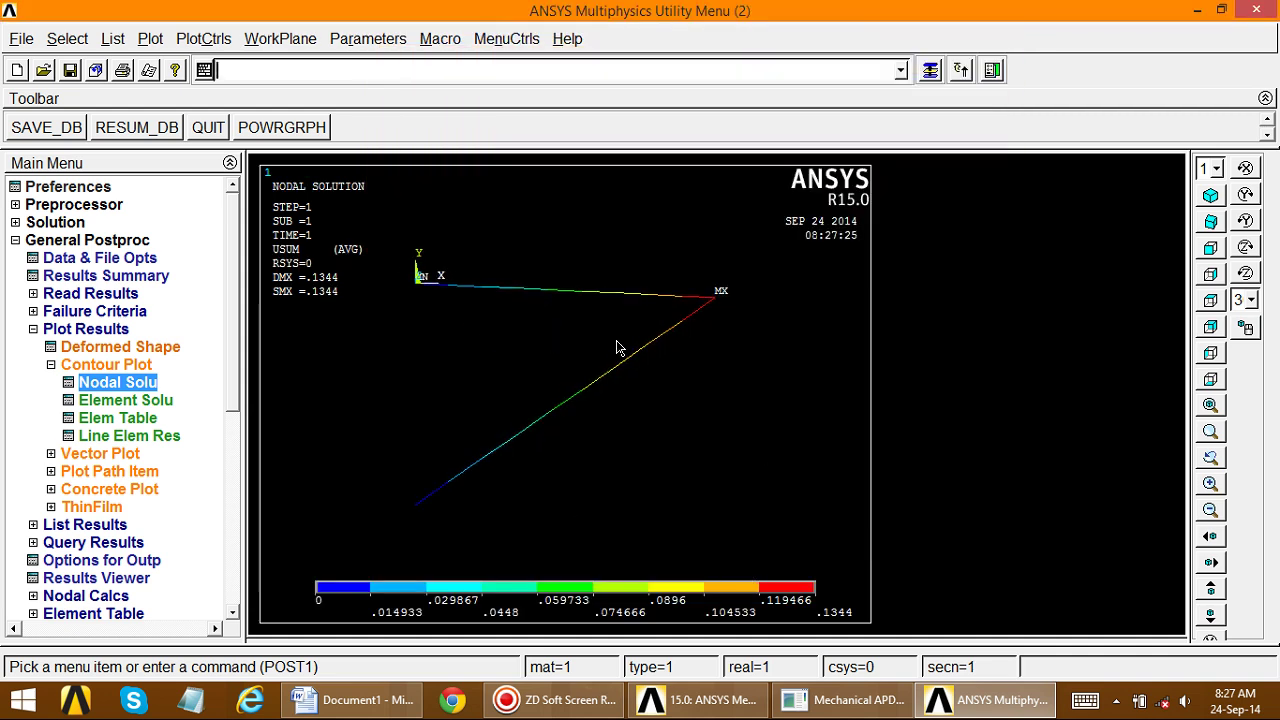
- Capture the displacement contour plot as an image and choose folder 2 inside Ansys Problems on the Desktop as its bitmap save location
{"action": "left_click", "coordinate": [187, 44]}
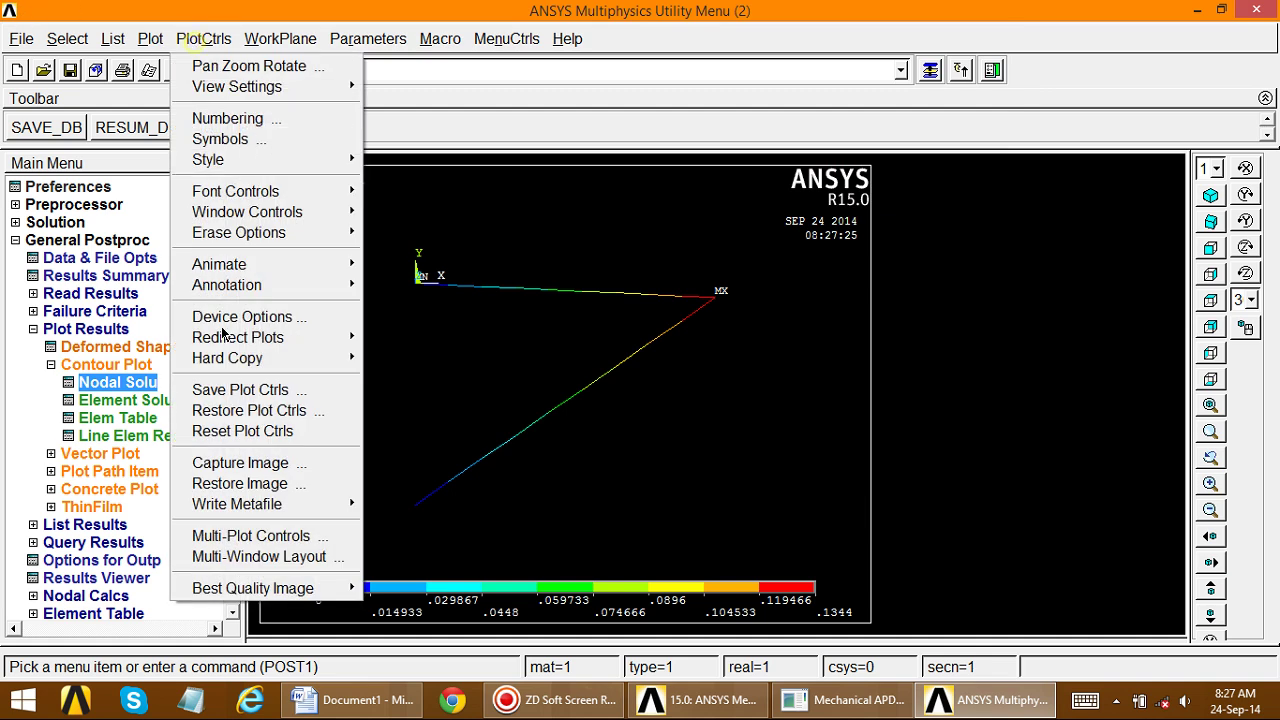
{"action": "left_click", "coordinate": [250, 463]}
{"action": "left_click", "coordinate": [191, 223]}
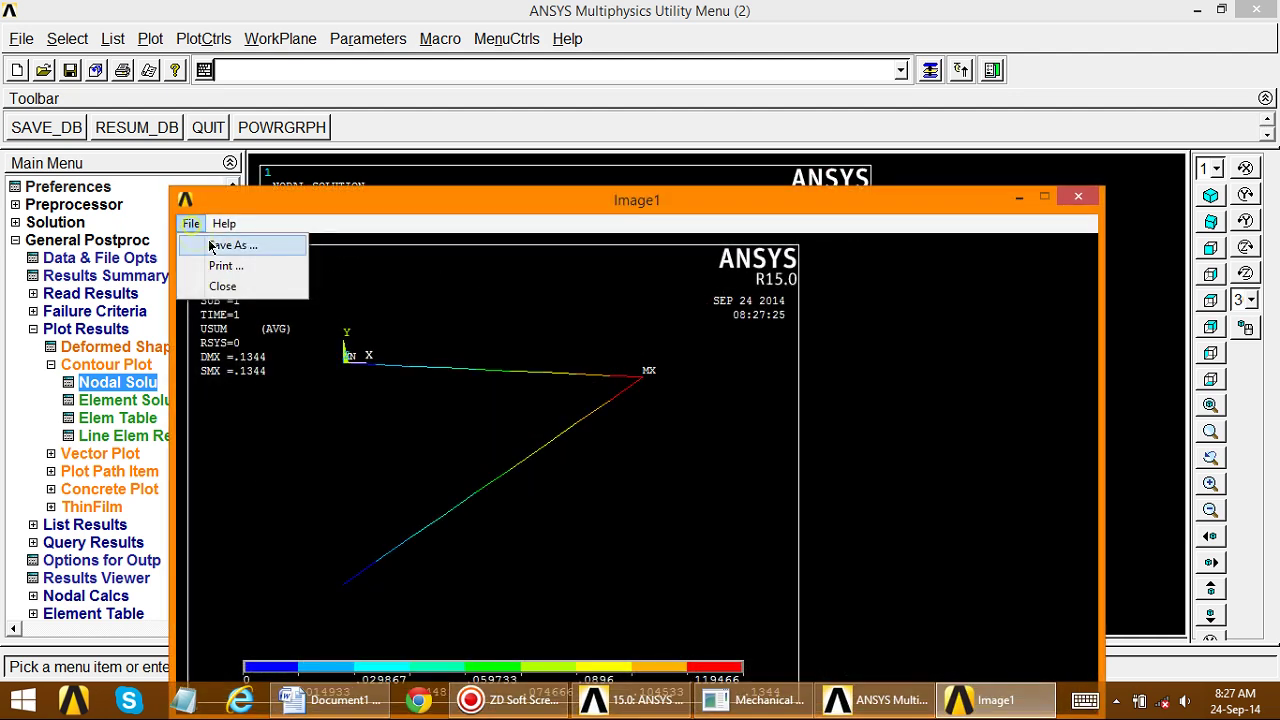
{"action": "left_click", "coordinate": [229, 246]}
{"action": "left_click_drag", "start_coordinate": [388, 233], "coordinate": [419, 156]}
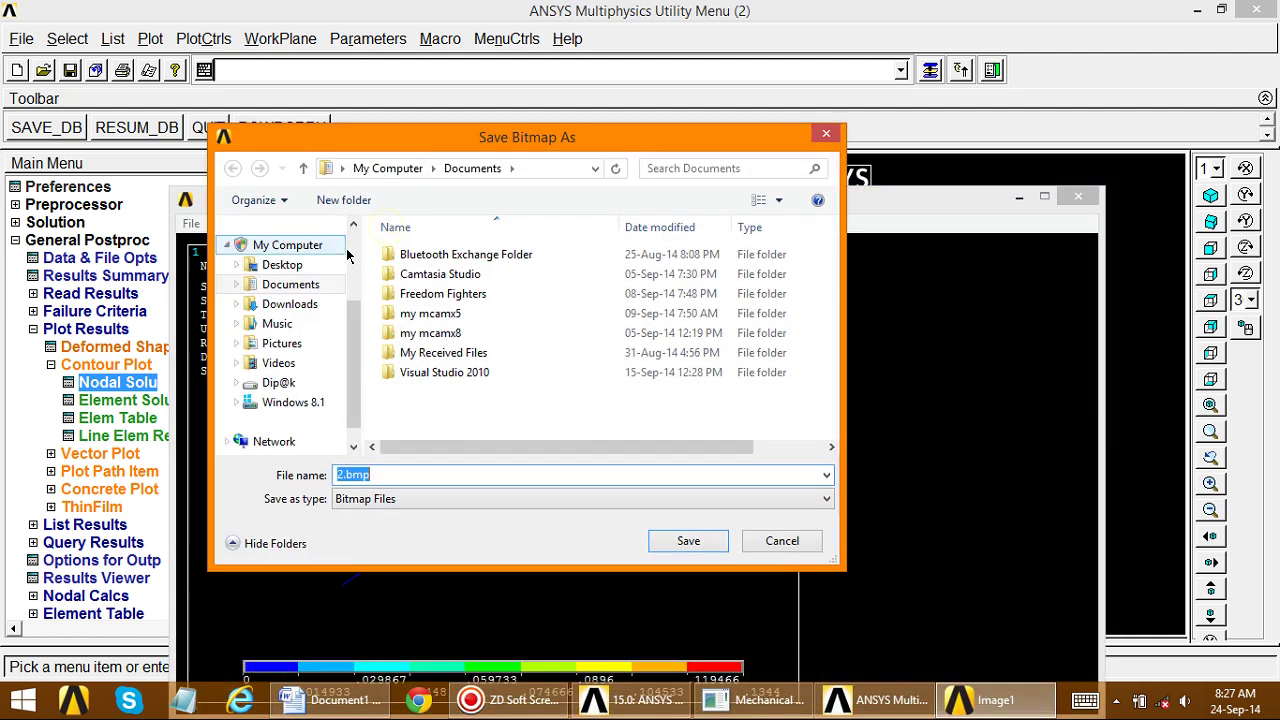
{"action": "scroll", "coordinate": [330, 255], "scroll_direction": "up", "scroll_amount": 3}
{"action": "left_click", "coordinate": [303, 255]}
{"action": "left_click", "coordinate": [509, 408]}
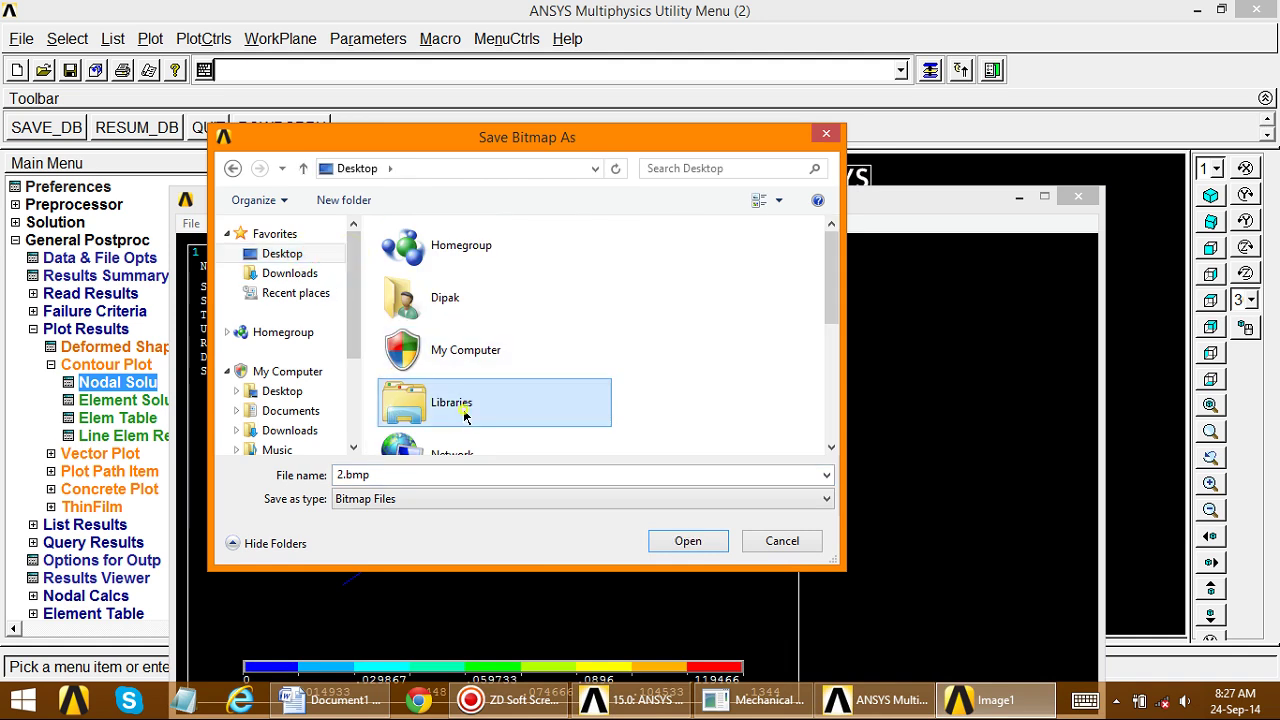
{"action": "scroll", "coordinate": [450, 300], "scroll_direction": "down", "scroll_amount": 5}
{"action": "double_click", "coordinate": [445, 228]}
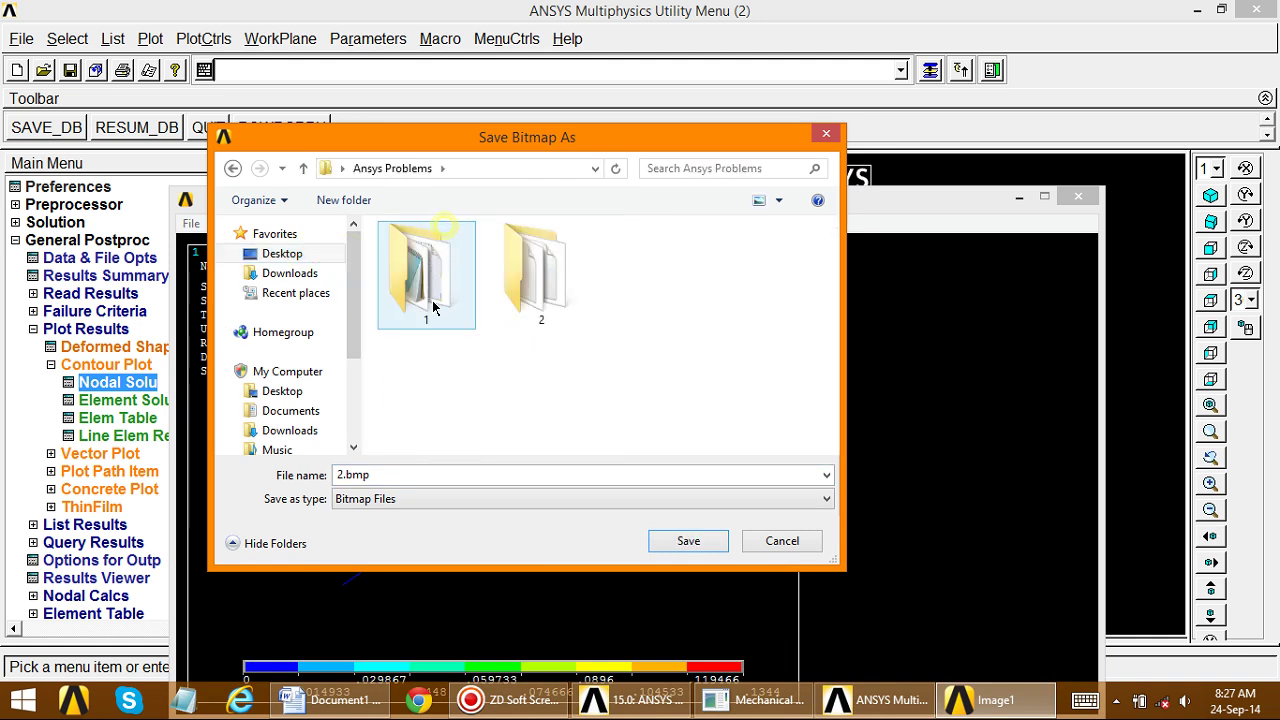
{"action": "double_click", "coordinate": [535, 265]}
- Save the captured displacement image as NS.bmp and close the image window
{"action": "double_click", "coordinate": [336, 474]}
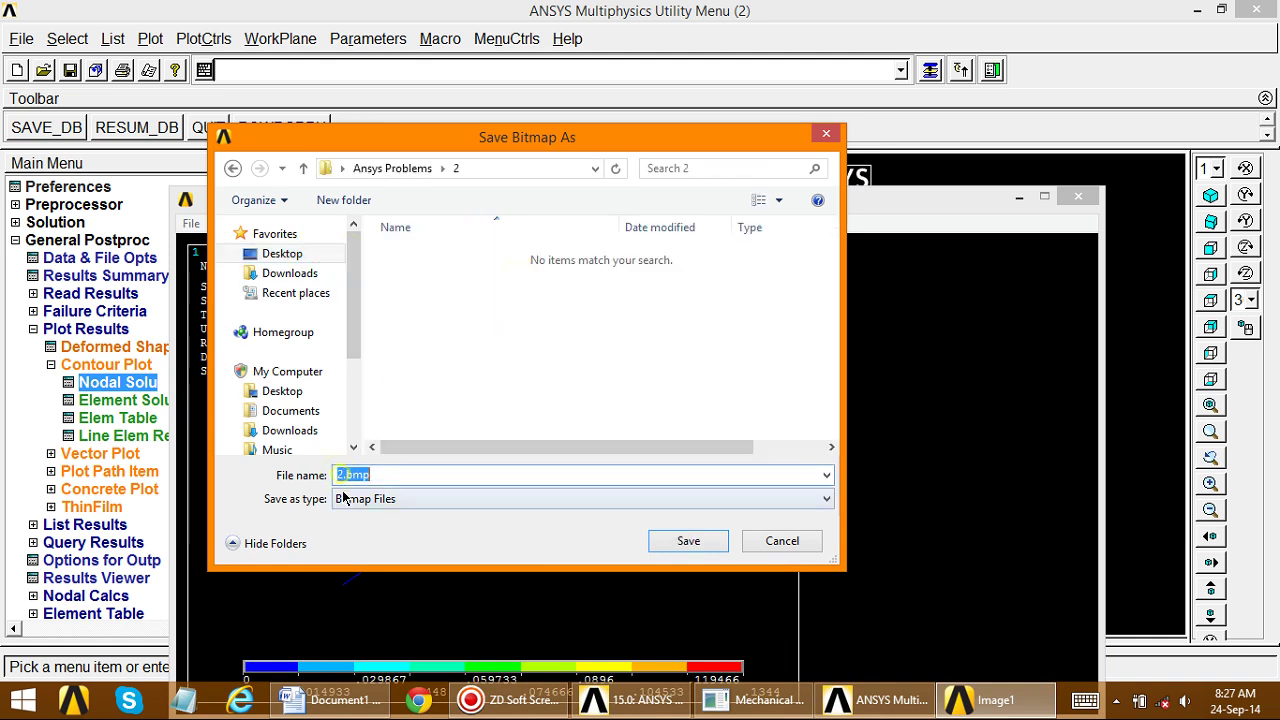
{"action": "key", "text": "BackSpace"}
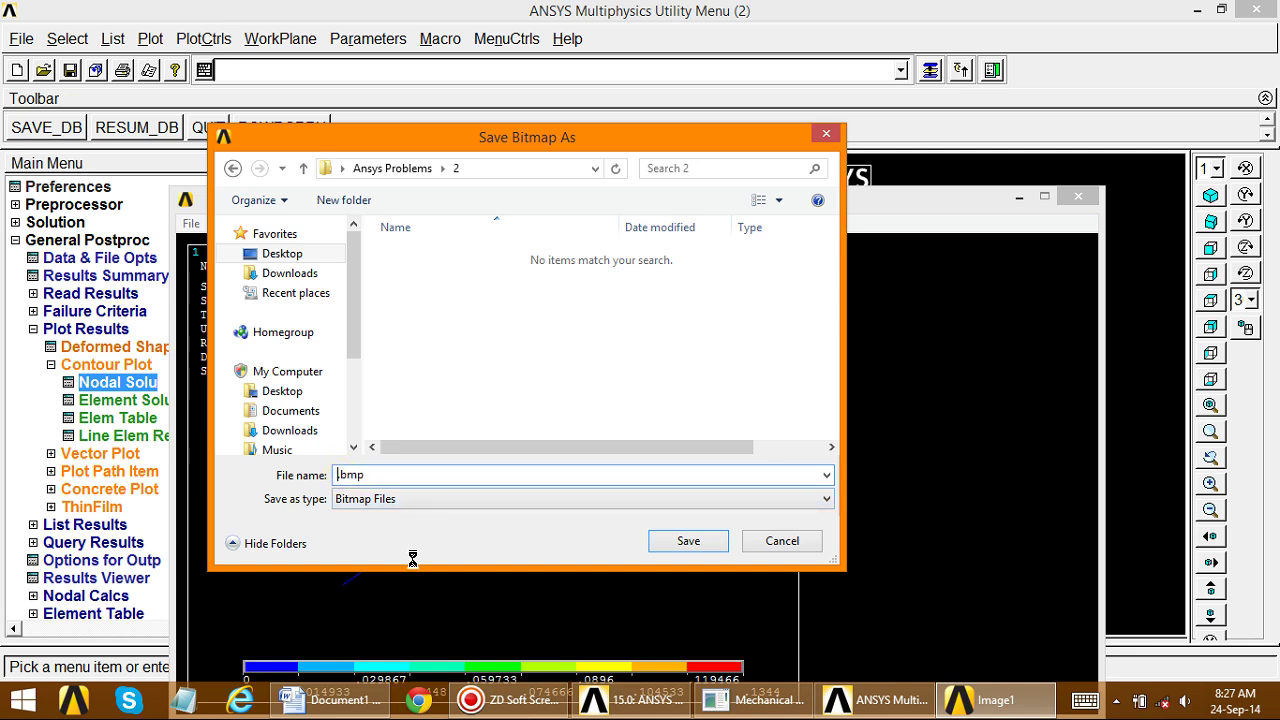
{"action": "type", "text": "NS"}
{"action": "left_click", "coordinate": [689, 544]}
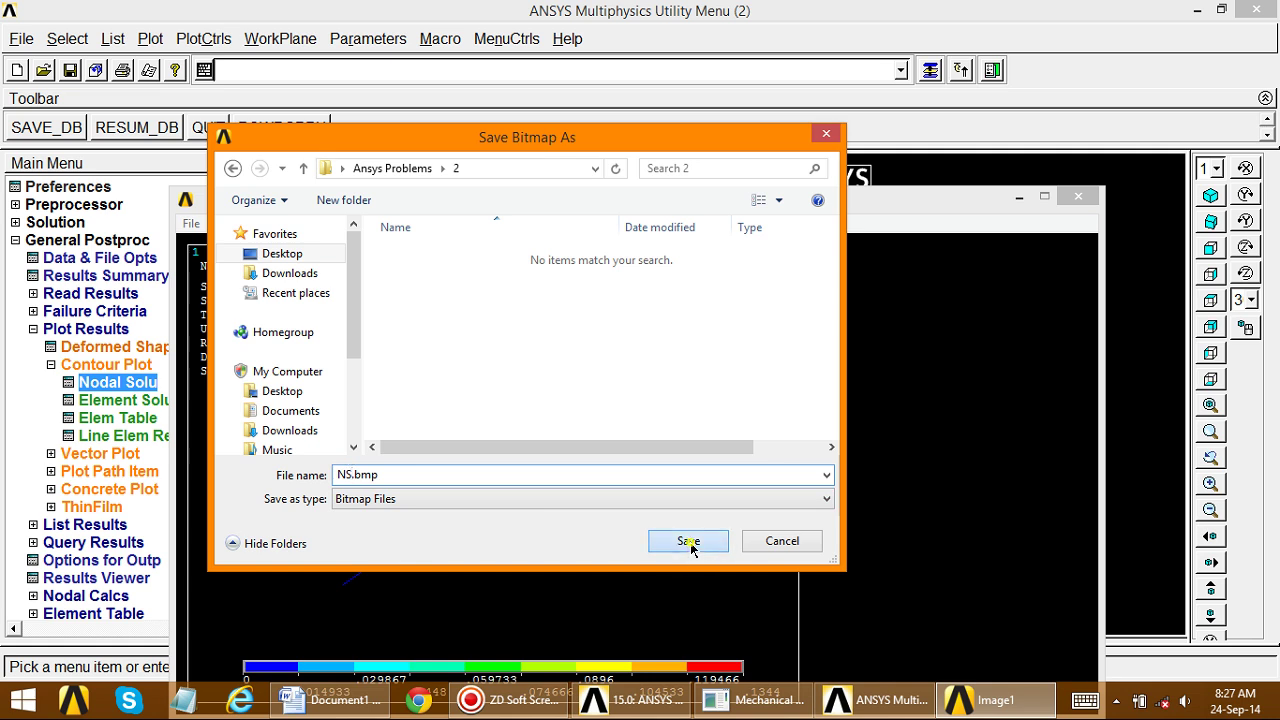
{"action": "left_click", "coordinate": [1078, 203]}
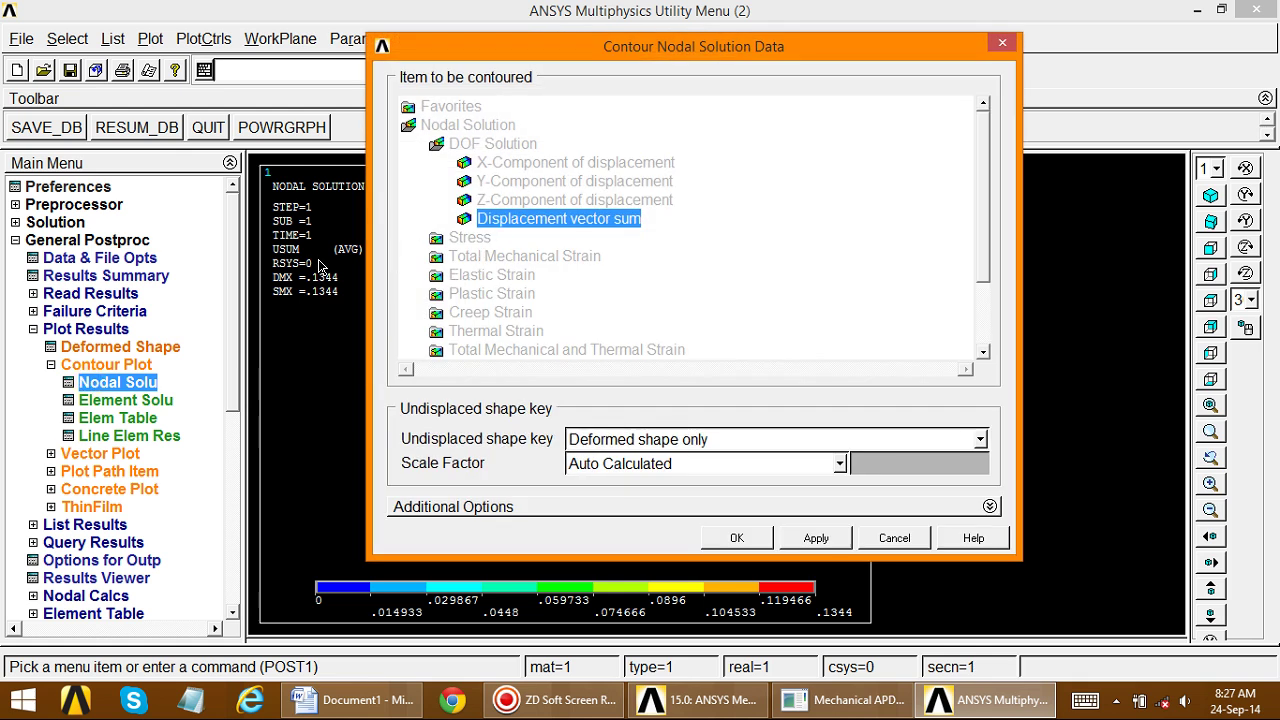
- Plot the nodal solution contour of the von Mises stress on the deformed shape only
{"action": "left_click", "coordinate": [466, 240]}
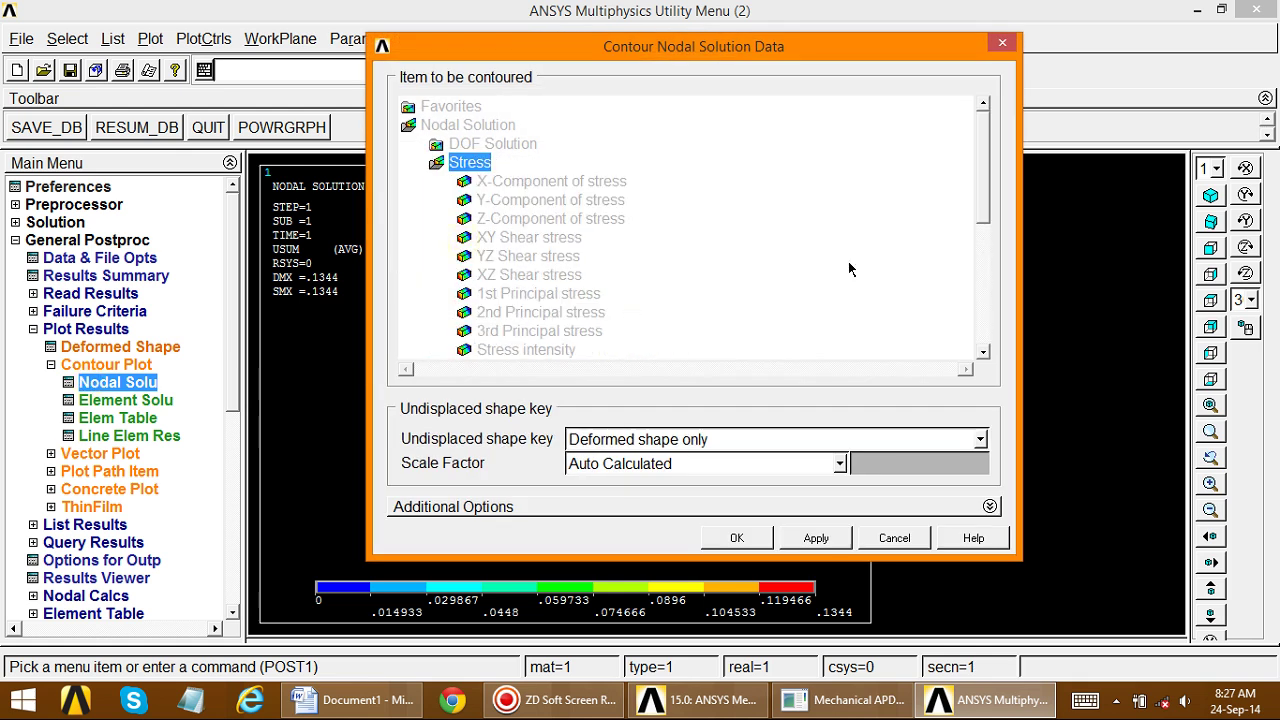
{"action": "left_click", "coordinate": [980, 201]}
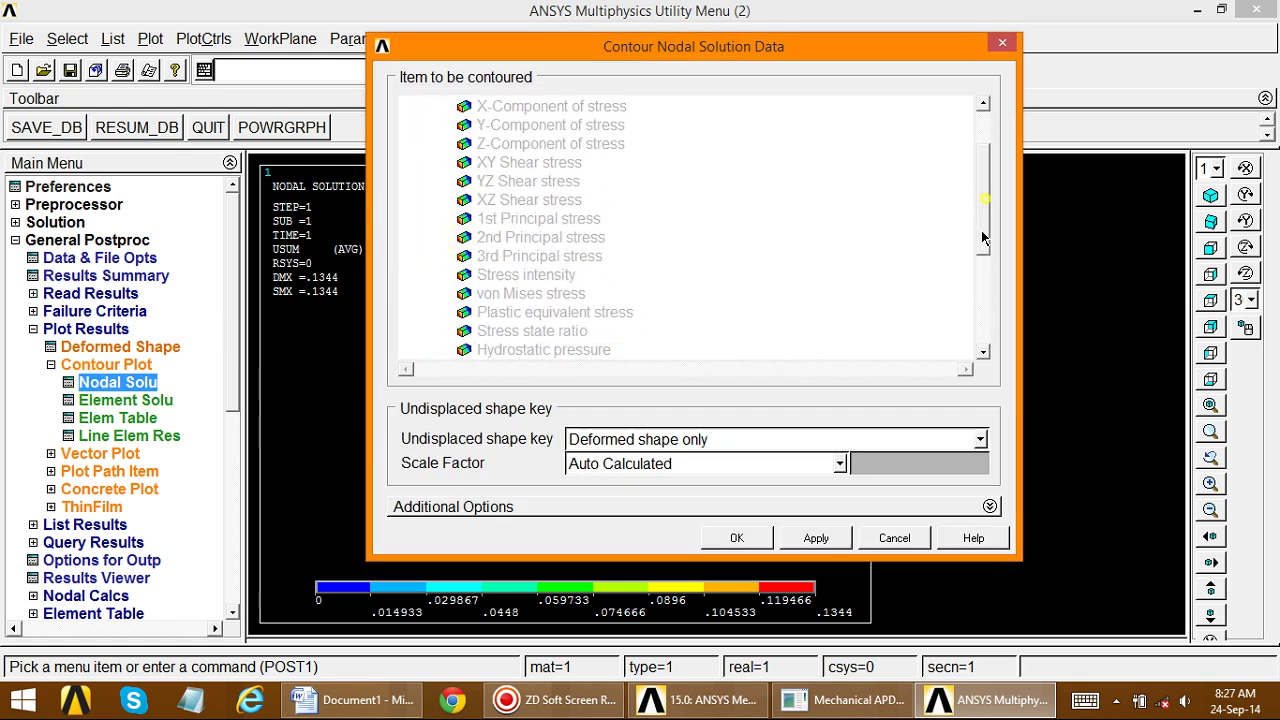
{"action": "left_click", "coordinate": [543, 293]}
{"action": "left_click", "coordinate": [736, 538]}
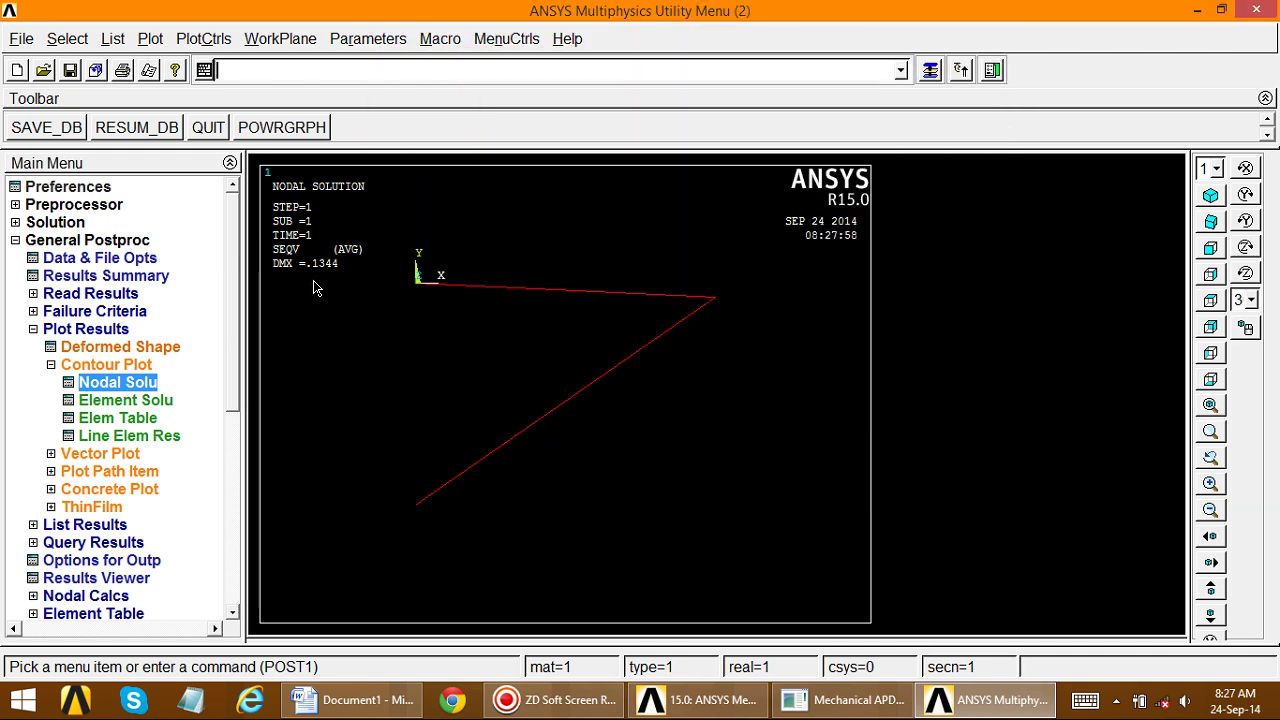
{"action": "scroll", "coordinate": [309, 290], "scroll_direction": "up", "scroll_amount": 1}
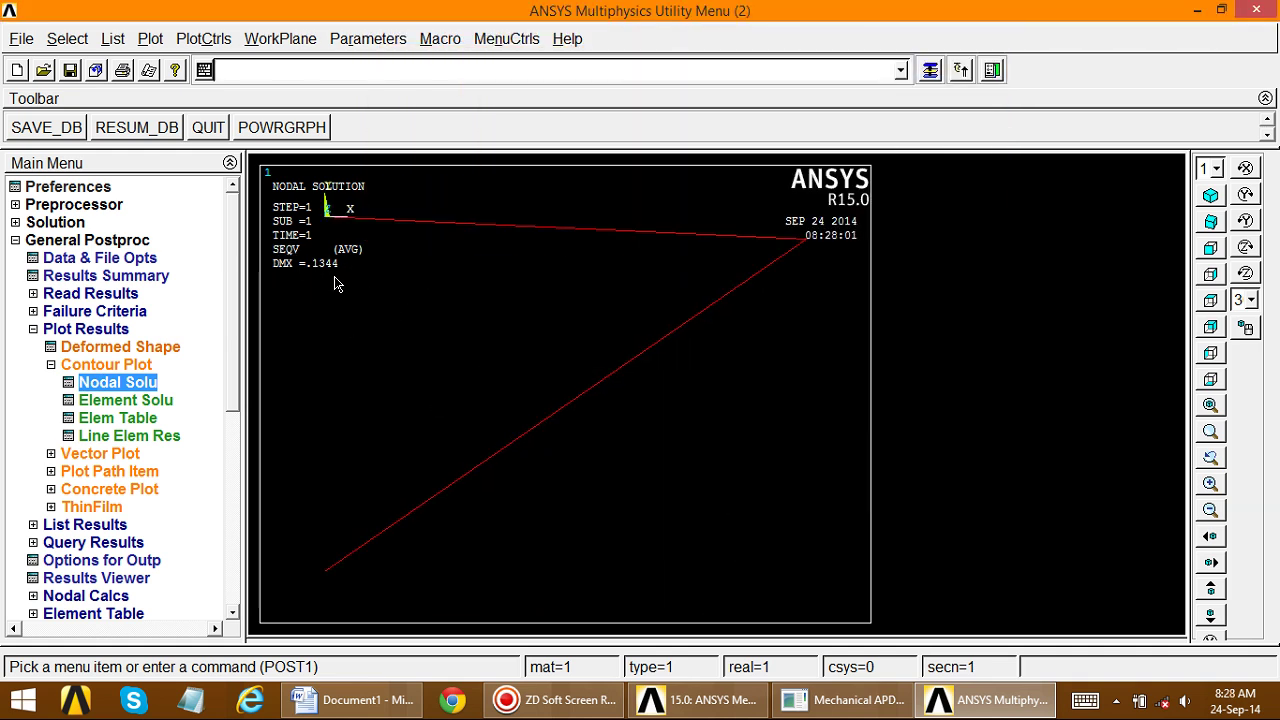
- Capture the von Mises stress plot as an image and save it as SS.bmp in folder 2 of Ansys Problems
{"action": "left_click", "coordinate": [148, 42]}
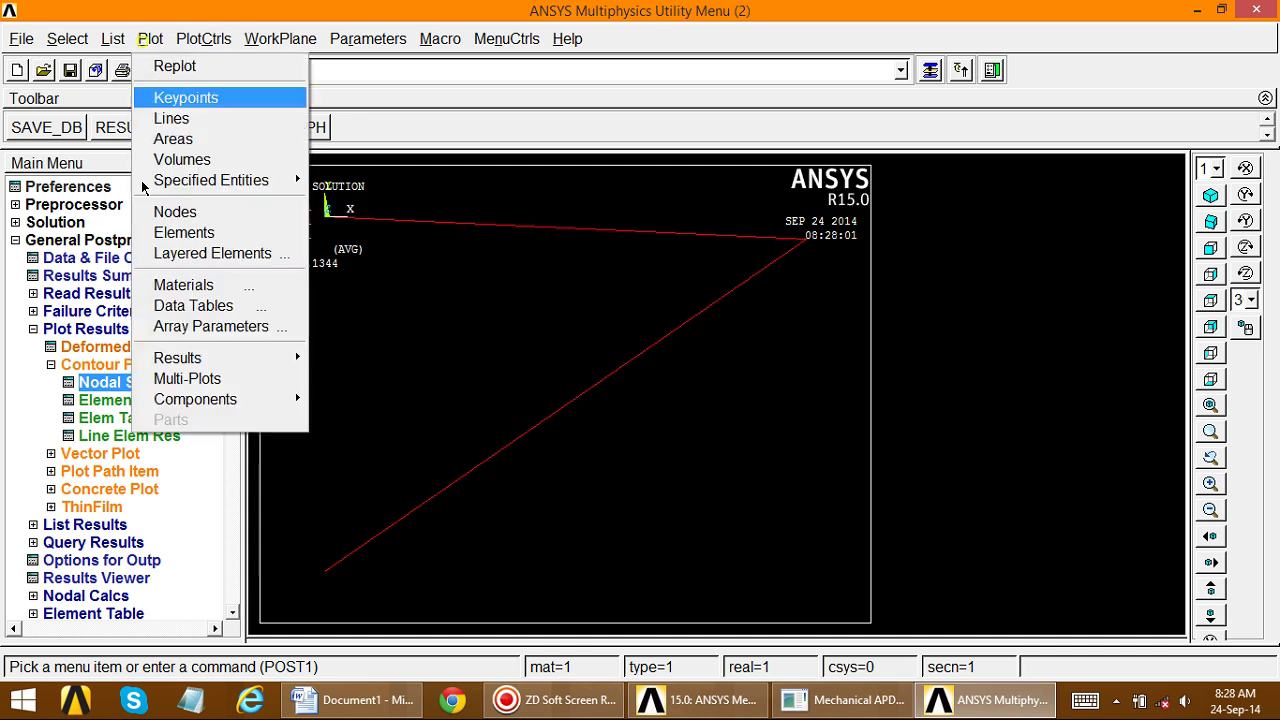
{"action": "mouse_move", "coordinate": [222, 38]}
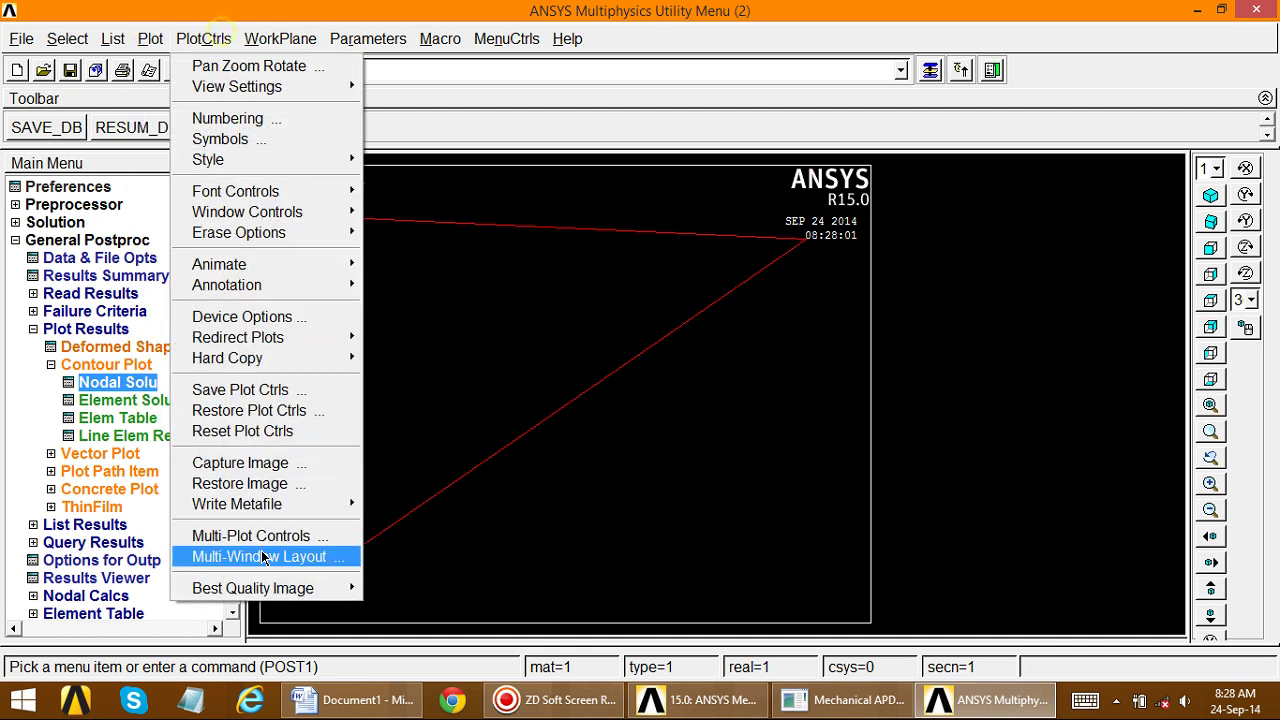
{"action": "left_click", "coordinate": [240, 463]}
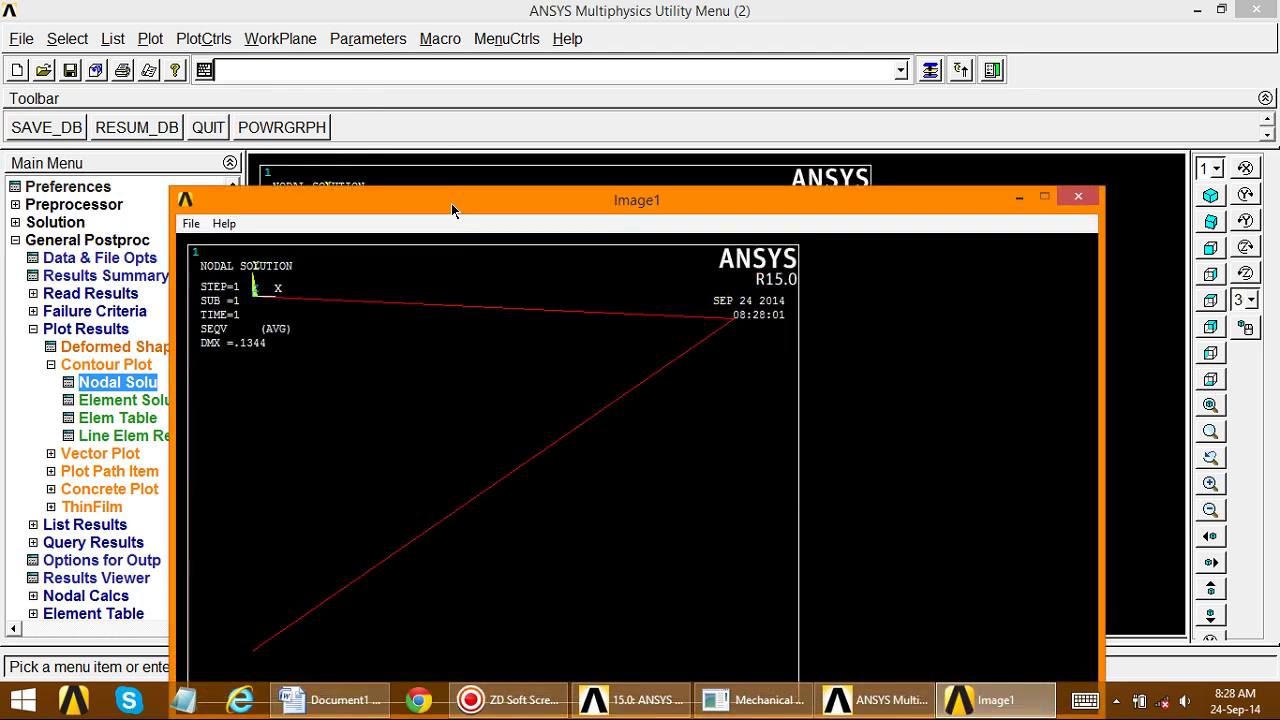
{"action": "left_click_drag", "start_coordinate": [451, 203], "coordinate": [474, 90]}
{"action": "left_click", "coordinate": [217, 107]}
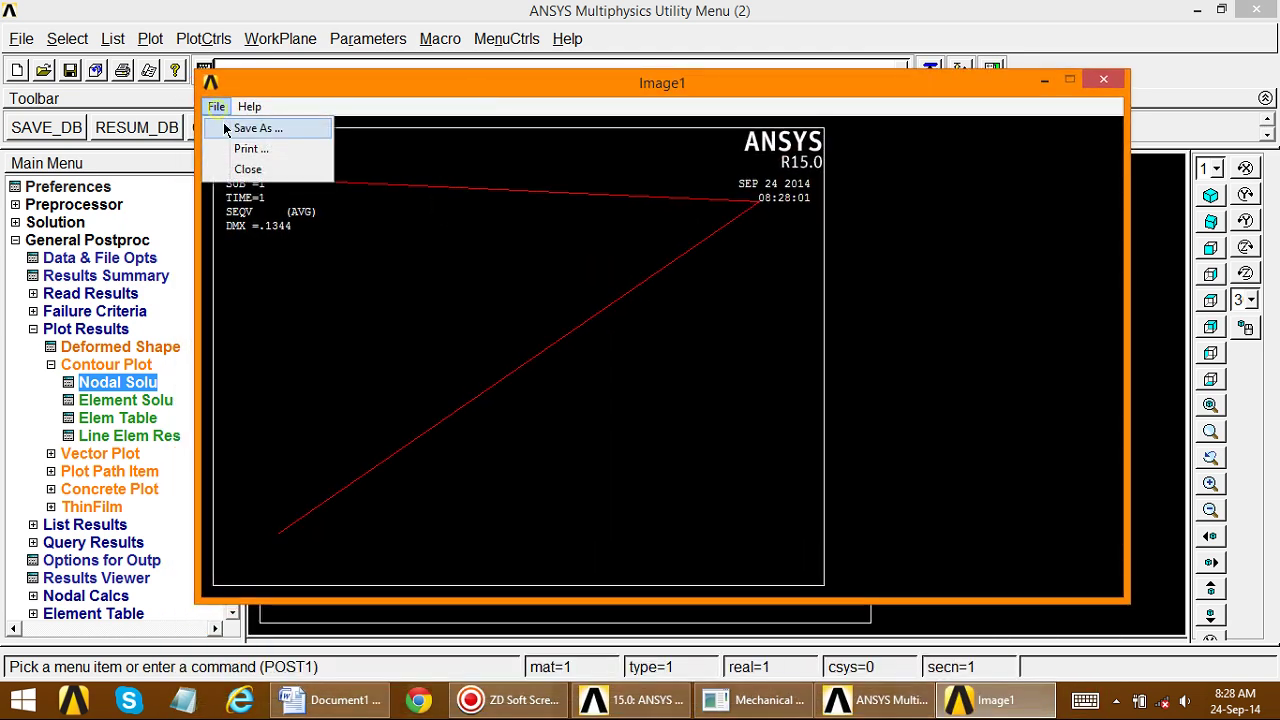
{"action": "left_click", "coordinate": [223, 123]}
{"action": "left_click", "coordinate": [334, 468]}
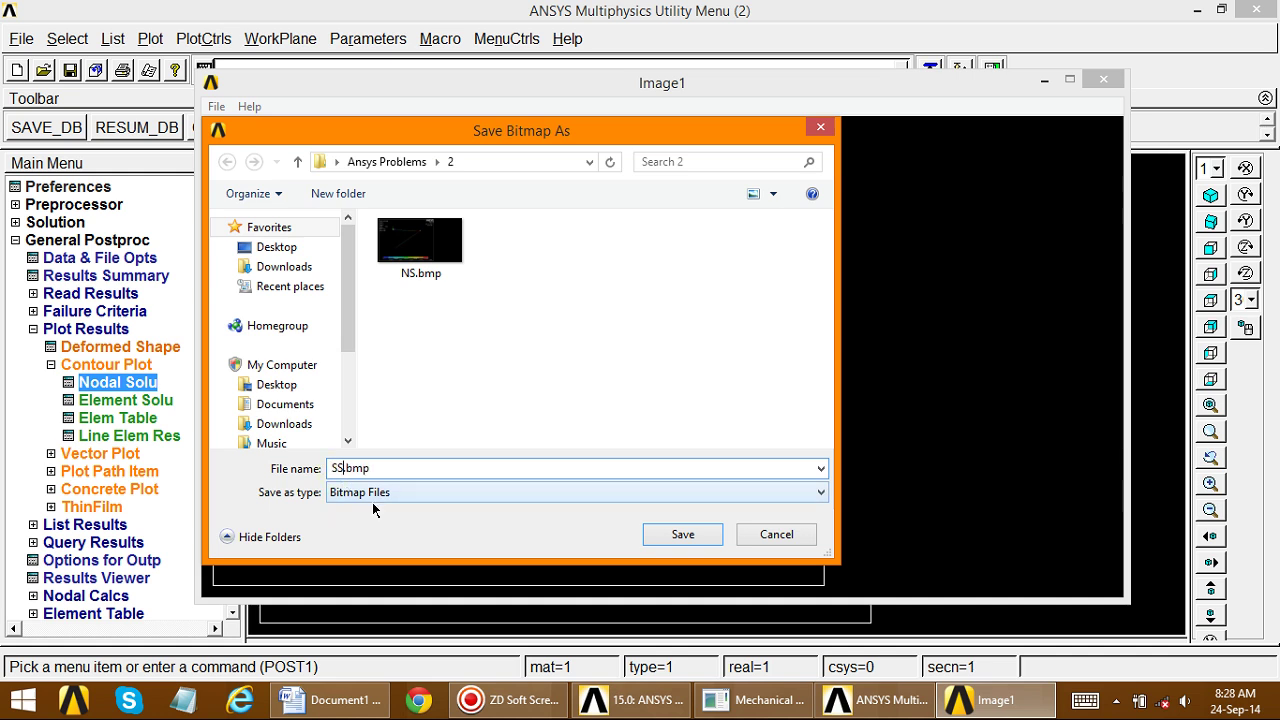
{"action": "left_click", "coordinate": [686, 536]}
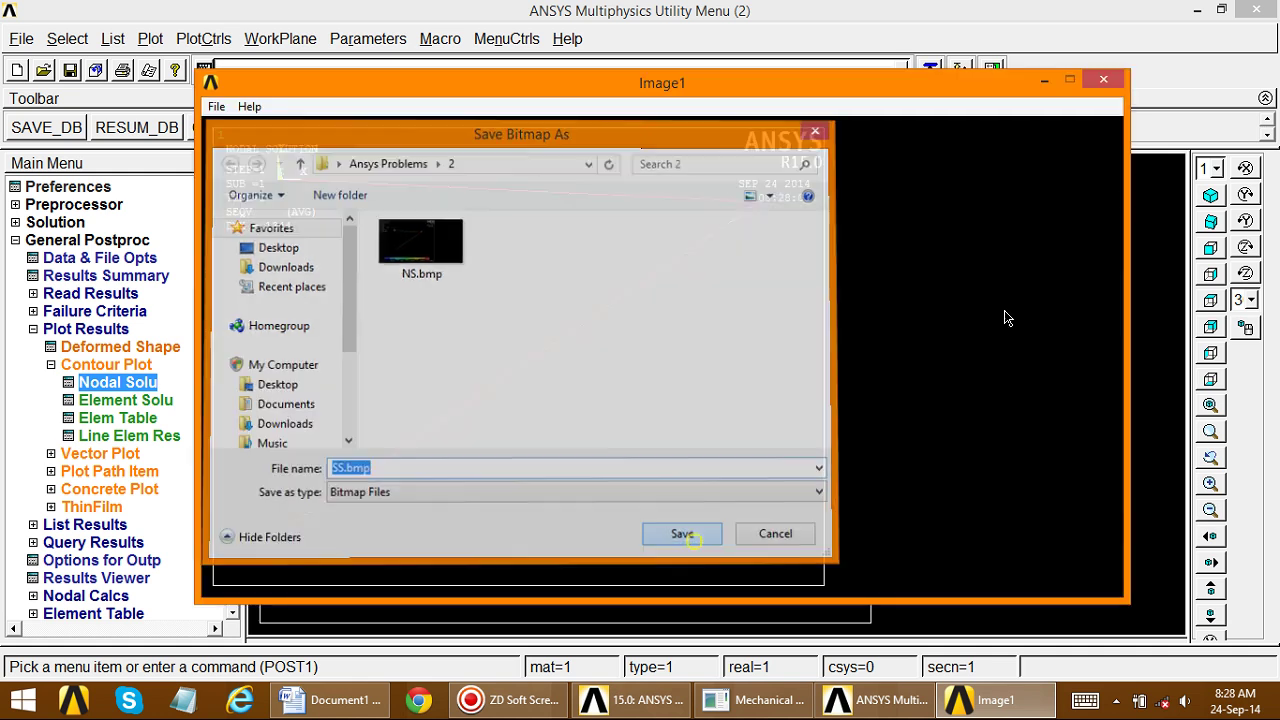
- Close the captured image window and list the nodal DOF solution for the displacement vector sum
{"action": "left_click", "coordinate": [1100, 78]}
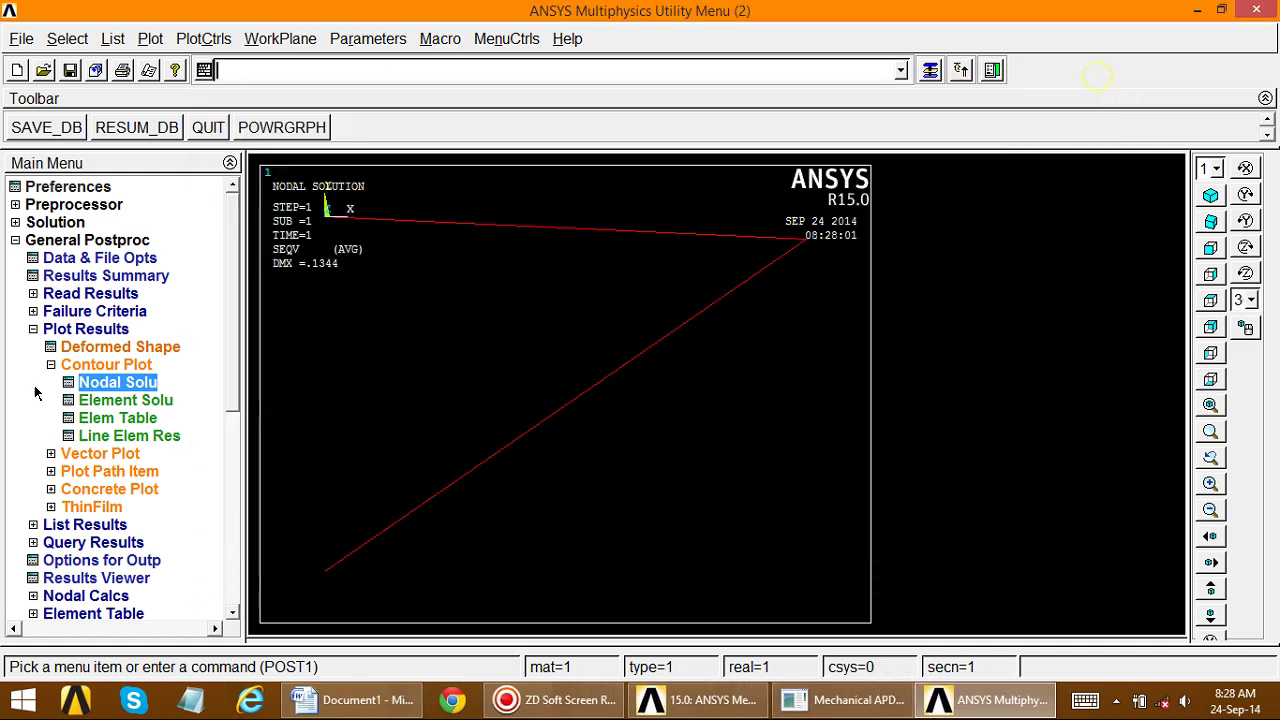
{"action": "left_click", "coordinate": [33, 329]}
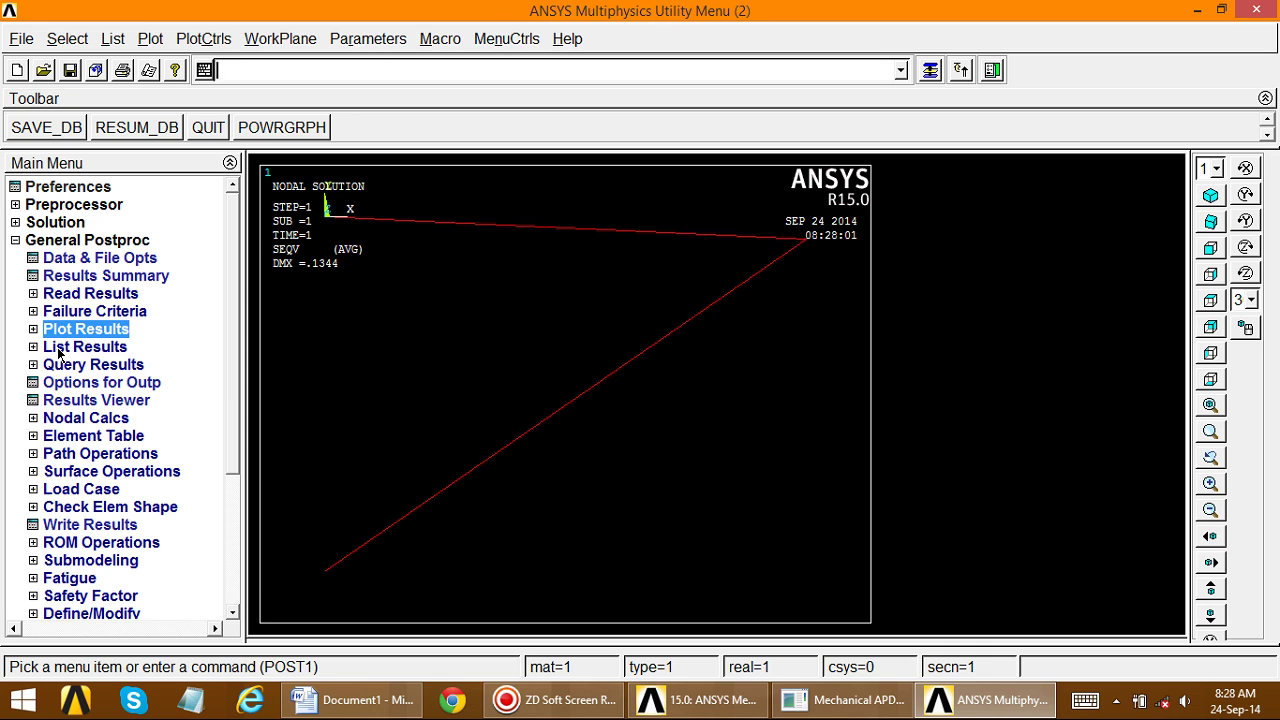
{"action": "left_click", "coordinate": [59, 349]}
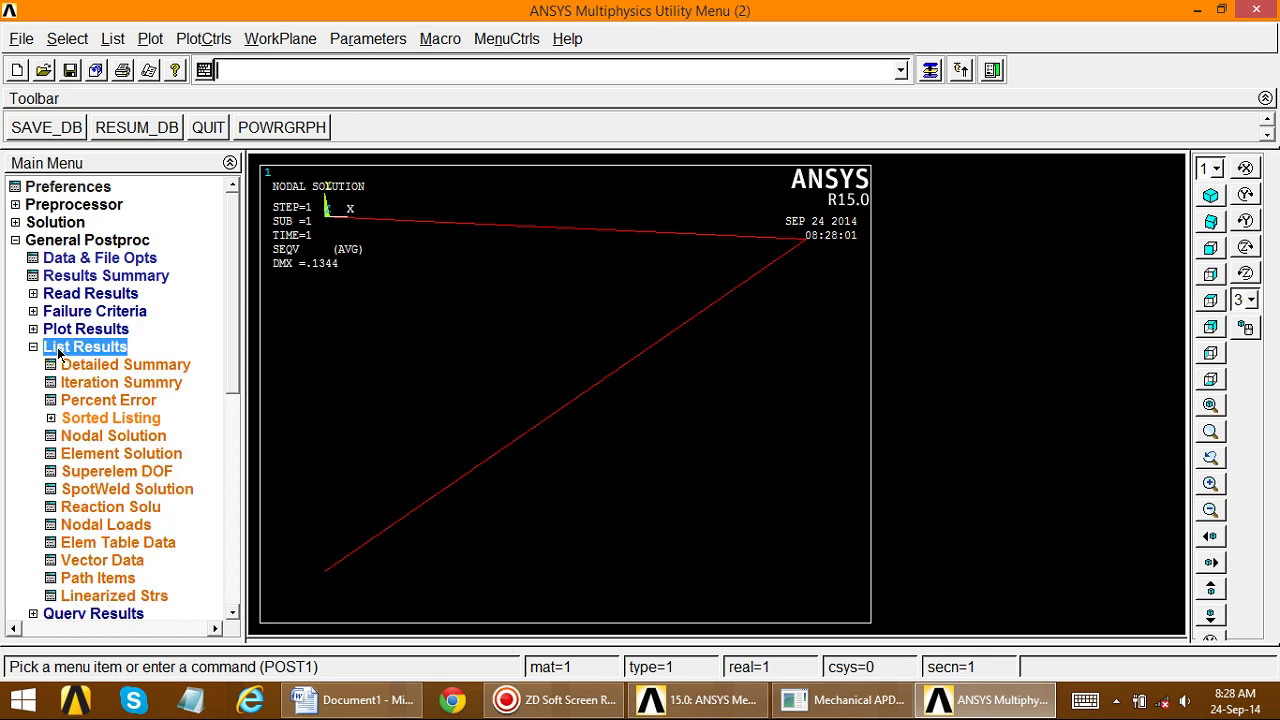
{"action": "left_click", "coordinate": [66, 438]}
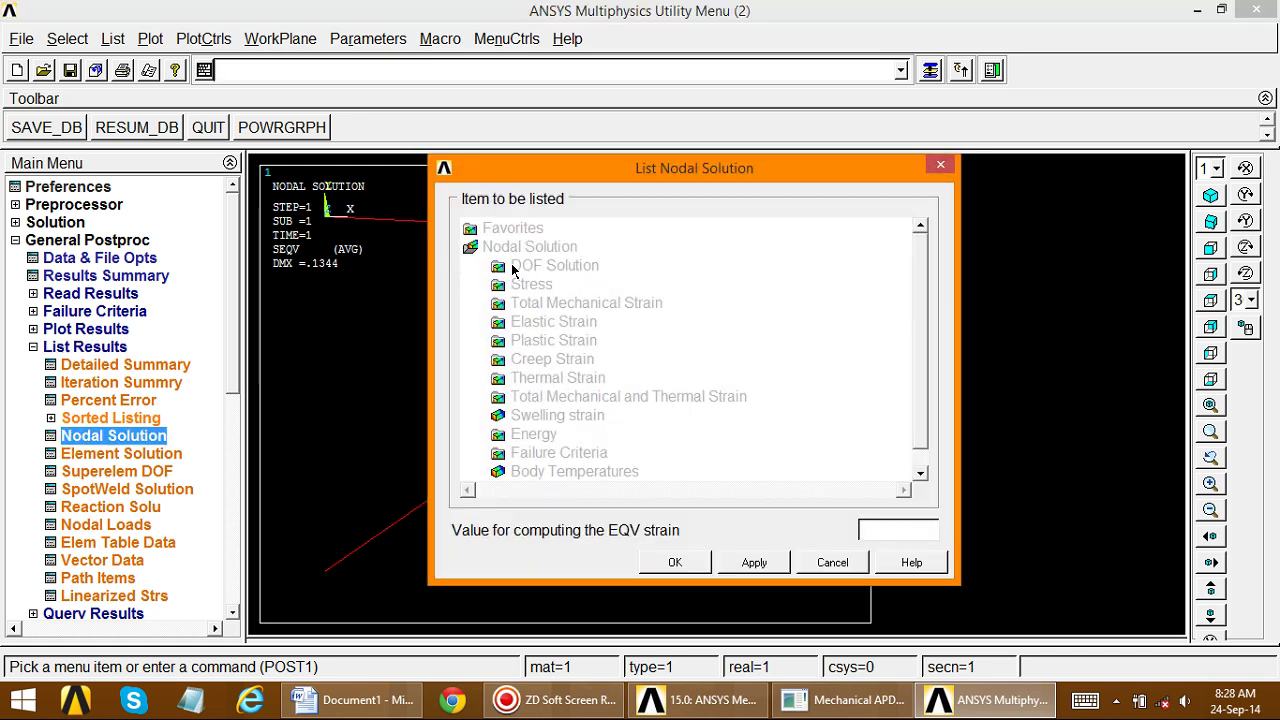
{"action": "left_click", "coordinate": [513, 266]}
{"action": "left_click", "coordinate": [552, 342]}
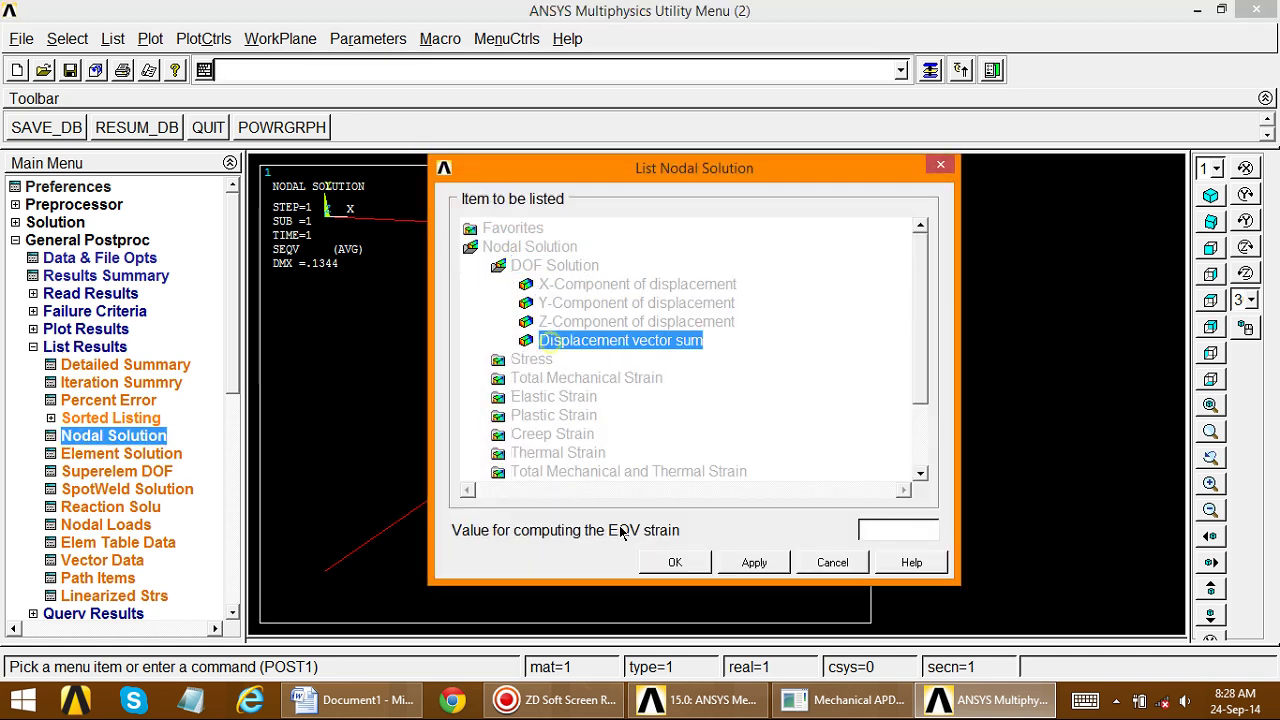
{"action": "left_click", "coordinate": [674, 562]}
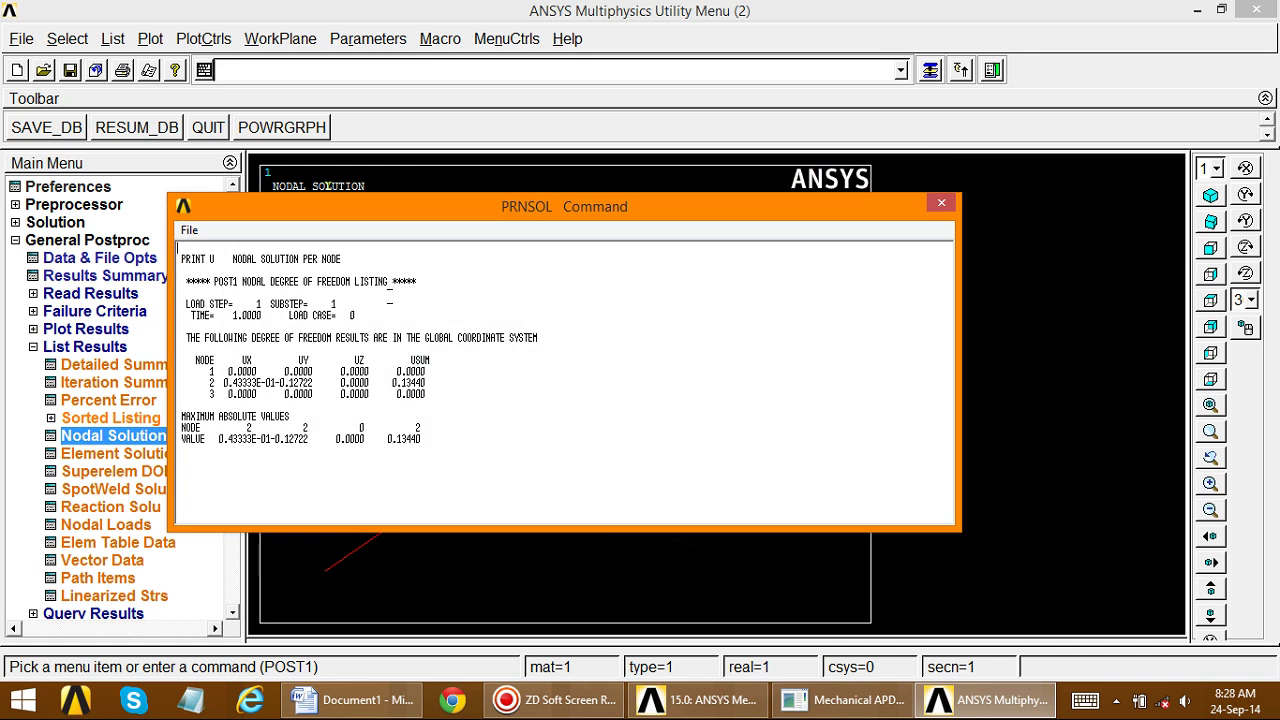
- Save the nodal displacement listing as "Nodal .lis" in folder 2 of Ansys Problems and close the listing
{"action": "left_click", "coordinate": [189, 230]}
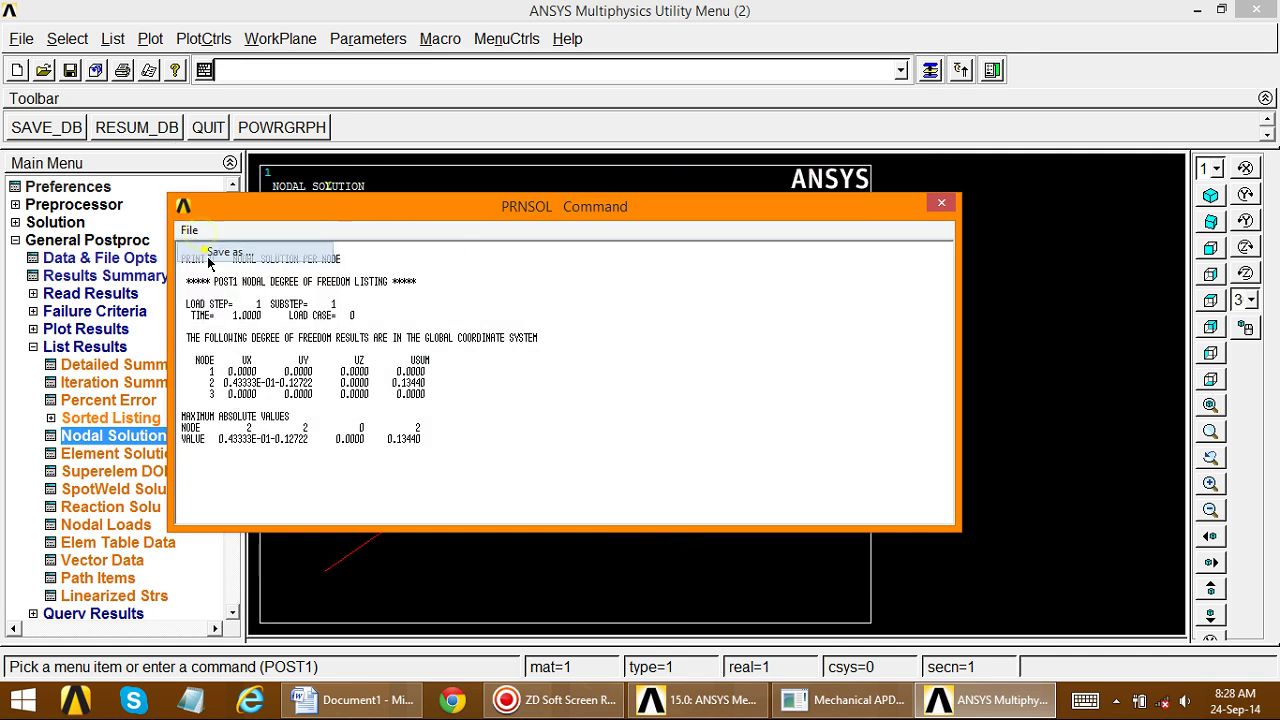
{"action": "left_click", "coordinate": [218, 251]}
{"action": "left_click_drag", "start_coordinate": [347, 552], "coordinate": [280, 577]}
{"action": "type", "text": "Nodal .lis"}
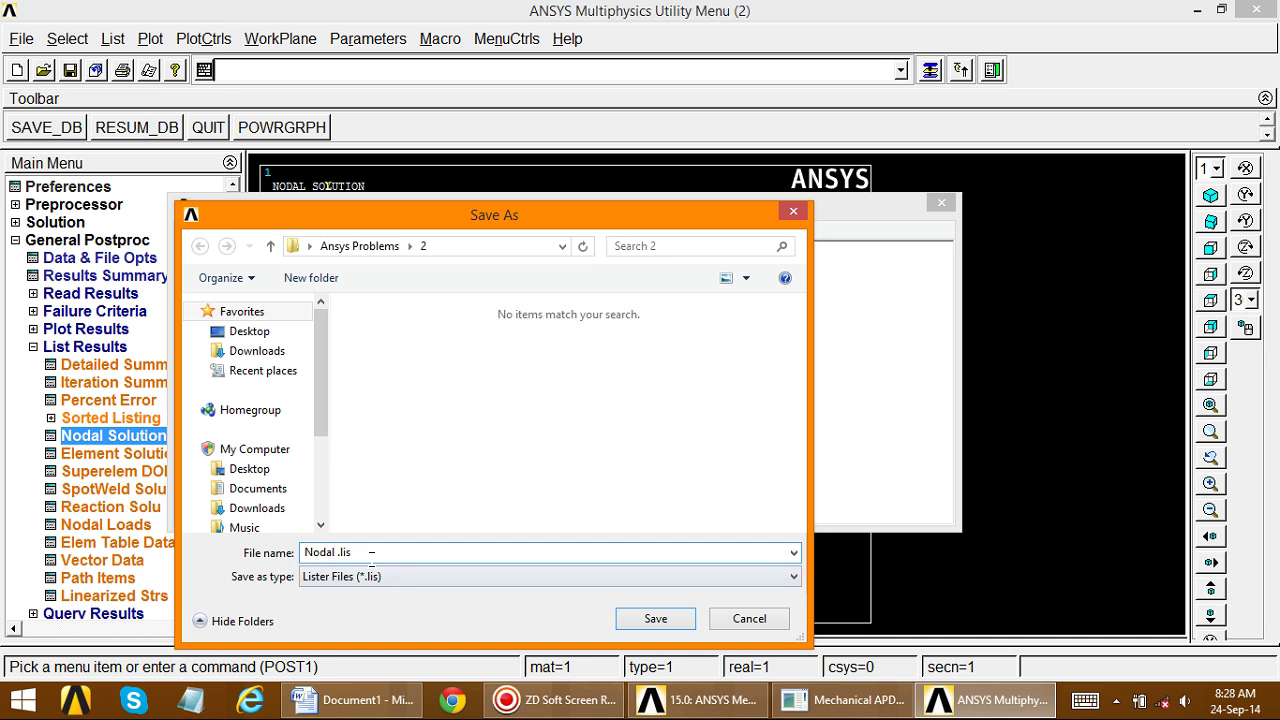
{"action": "left_click", "coordinate": [652, 619]}
{"action": "left_click", "coordinate": [940, 205]}
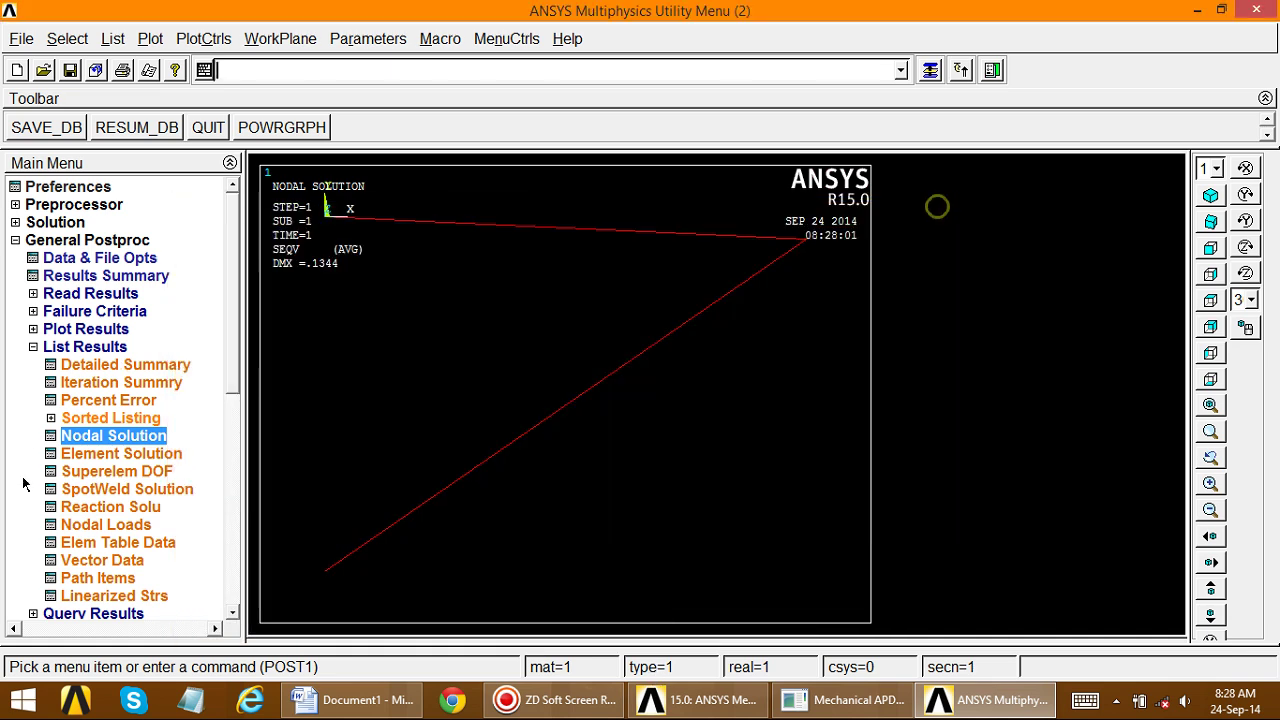
- List the reaction solution for all items and save the listing as RS.lis in folder 2 of Ansys Problems
{"action": "left_click", "coordinate": [108, 507]}
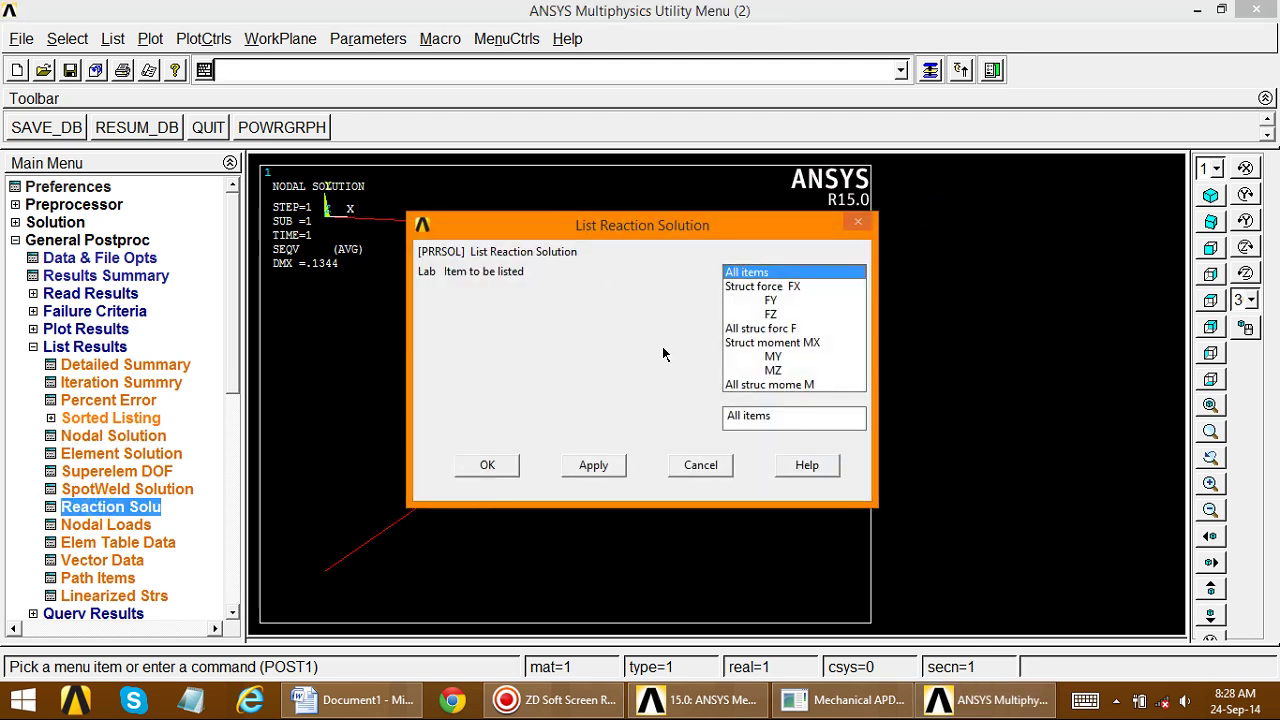
{"action": "left_click", "coordinate": [484, 466]}
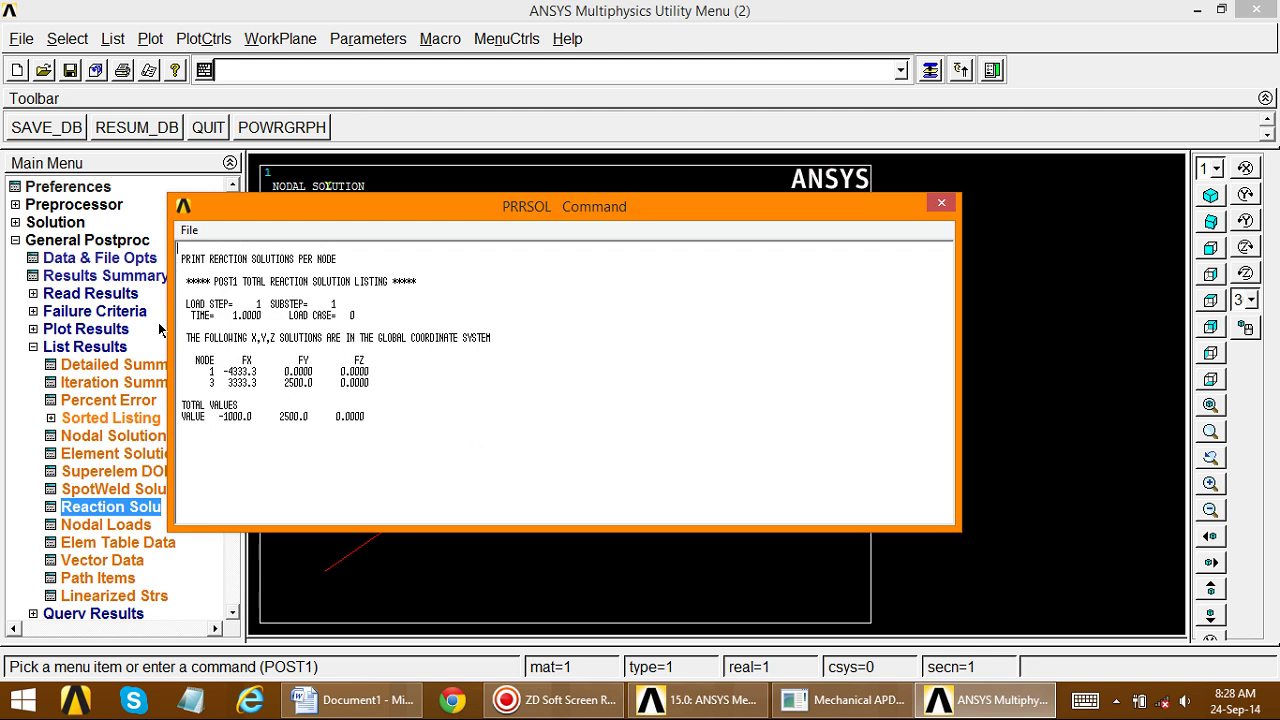
{"action": "left_click", "coordinate": [189, 230]}
{"action": "left_click", "coordinate": [214, 251]}
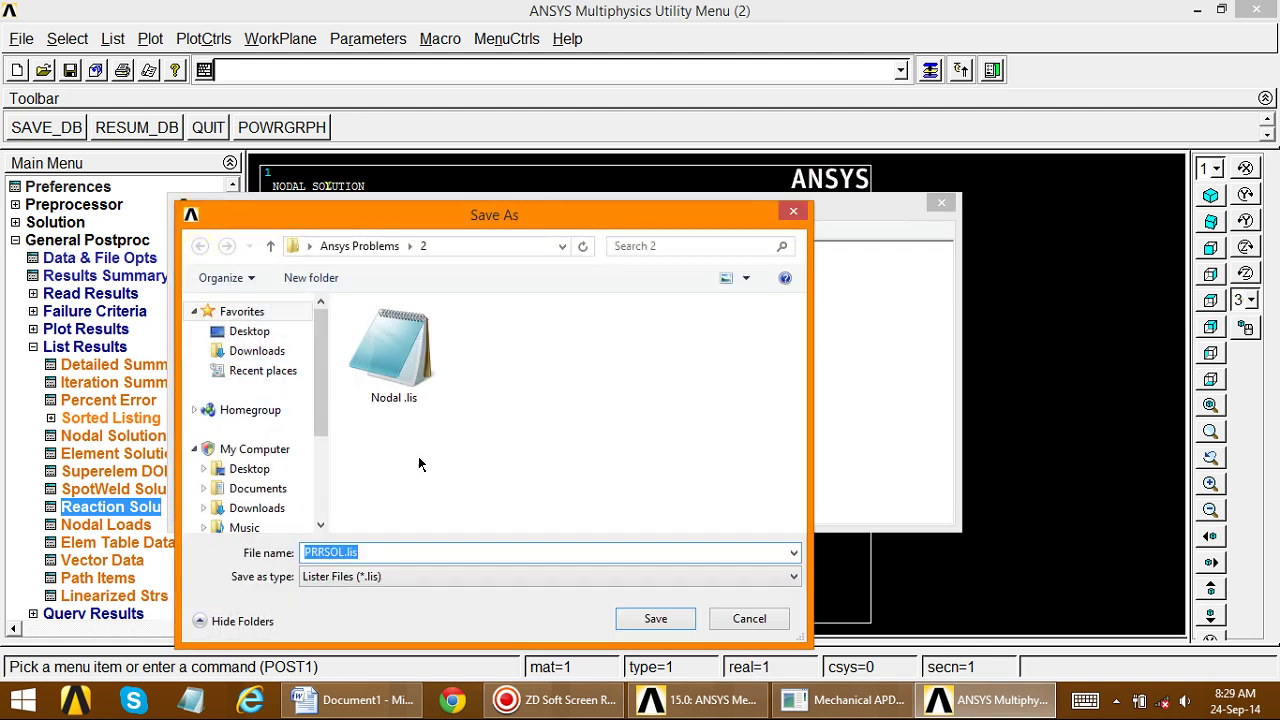
{"action": "double_click", "coordinate": [340, 552]}
{"action": "type", "text": "RS"}
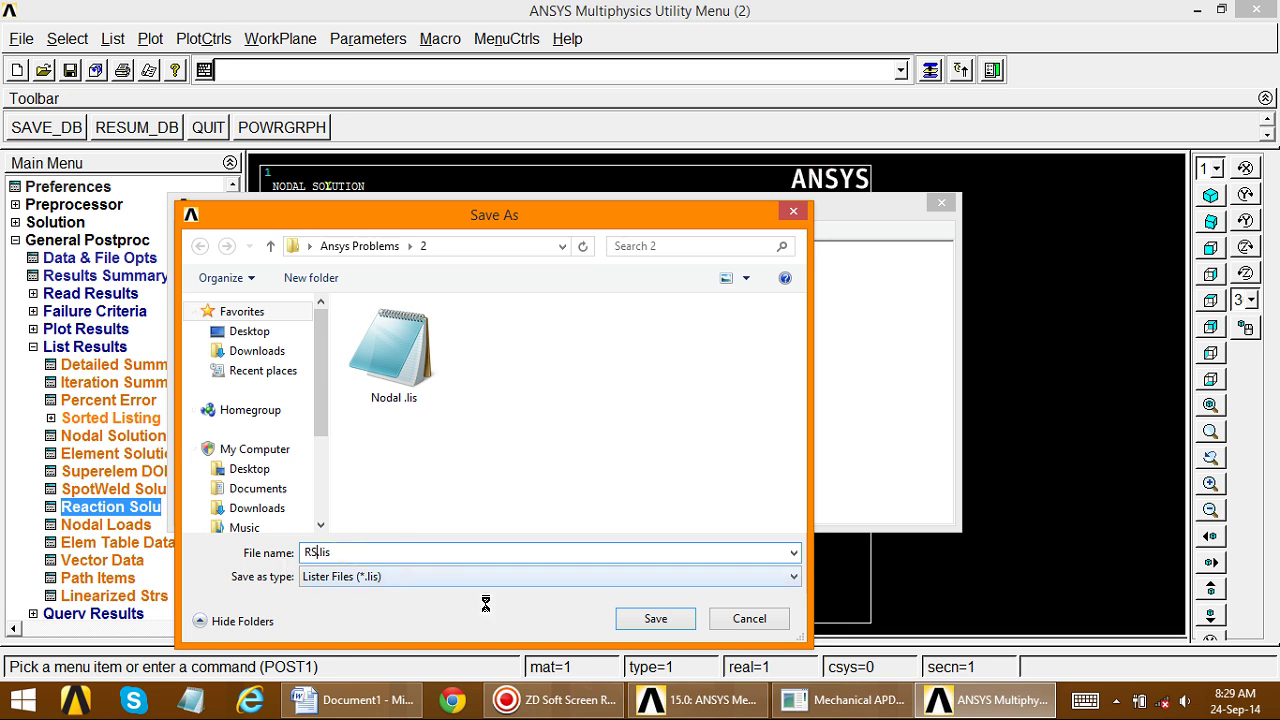
{"action": "left_click", "coordinate": [655, 618]}
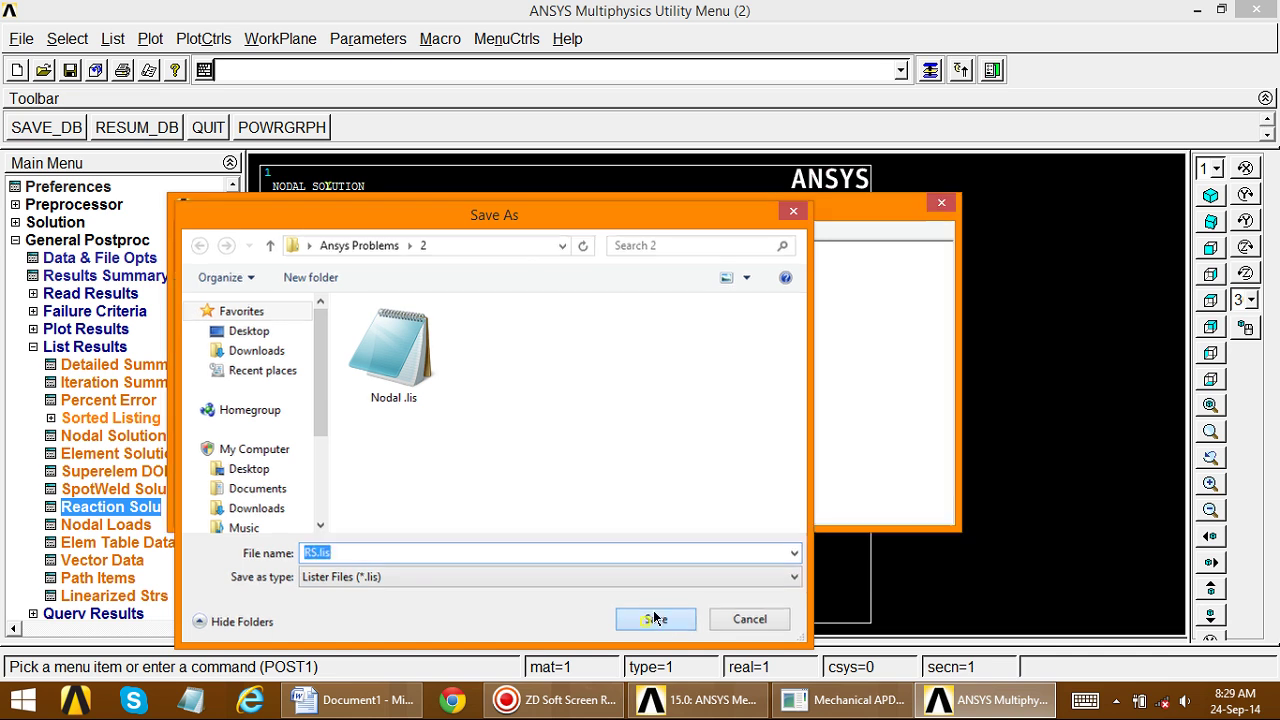
{"action": "left_click", "coordinate": [948, 202]}
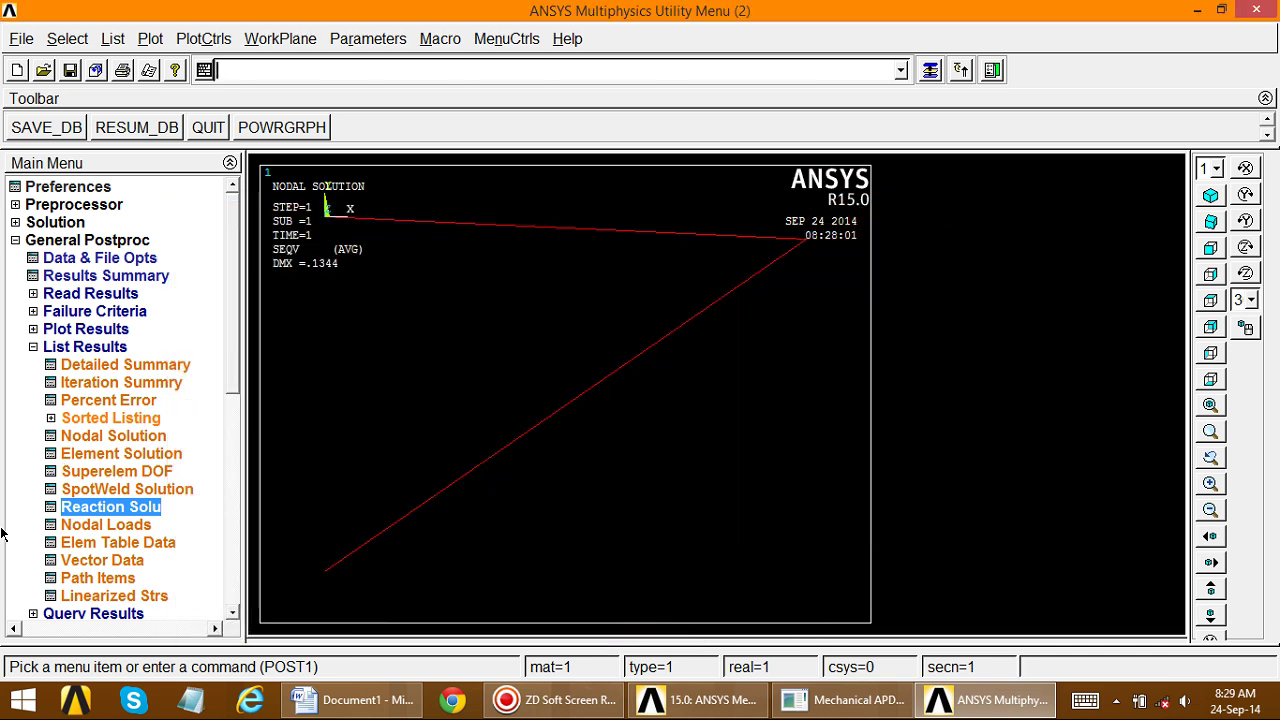
{"action": "left_click", "coordinate": [33, 347]}
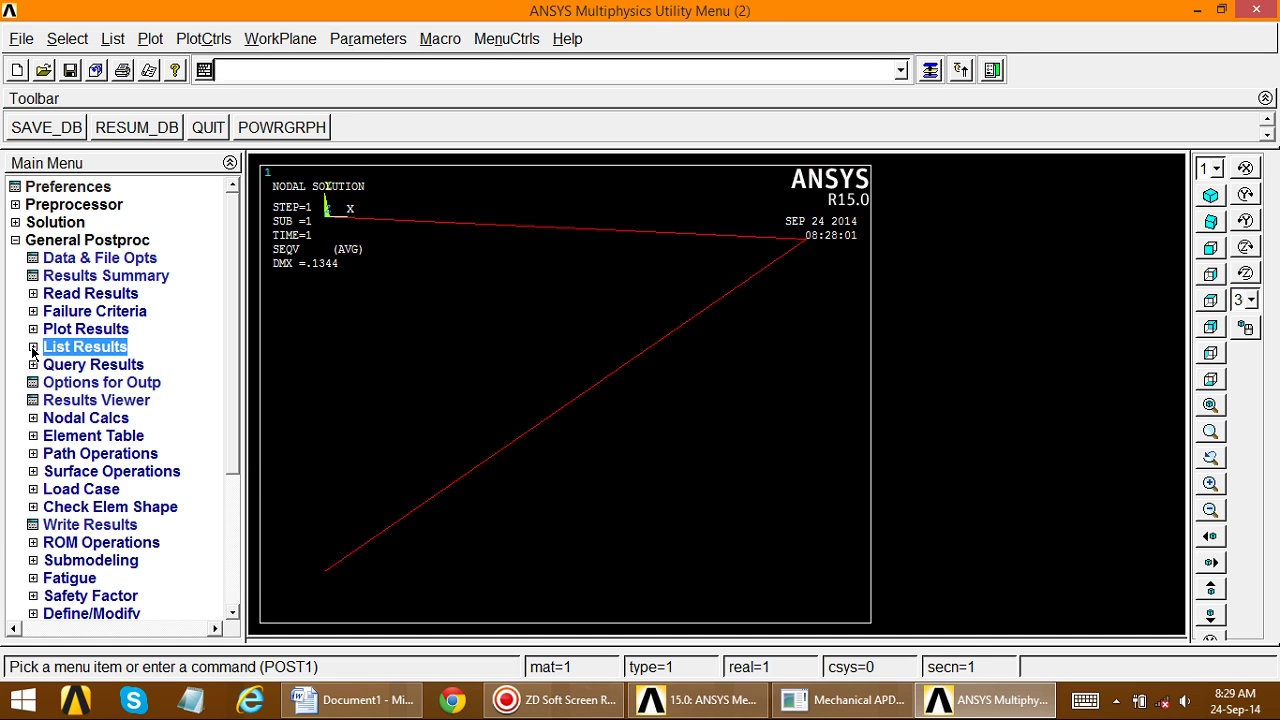
{"action": "left_click", "coordinate": [555, 700]}
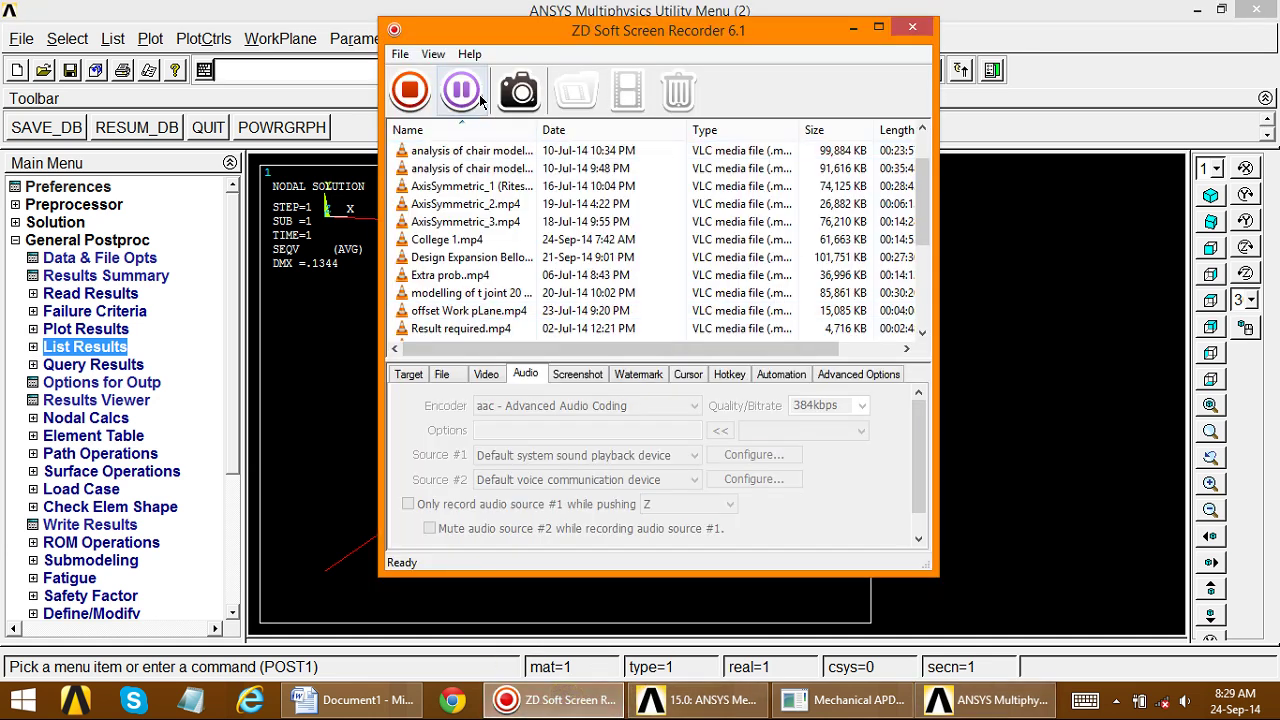
{"action": "left_click", "coordinate": [853, 27]}
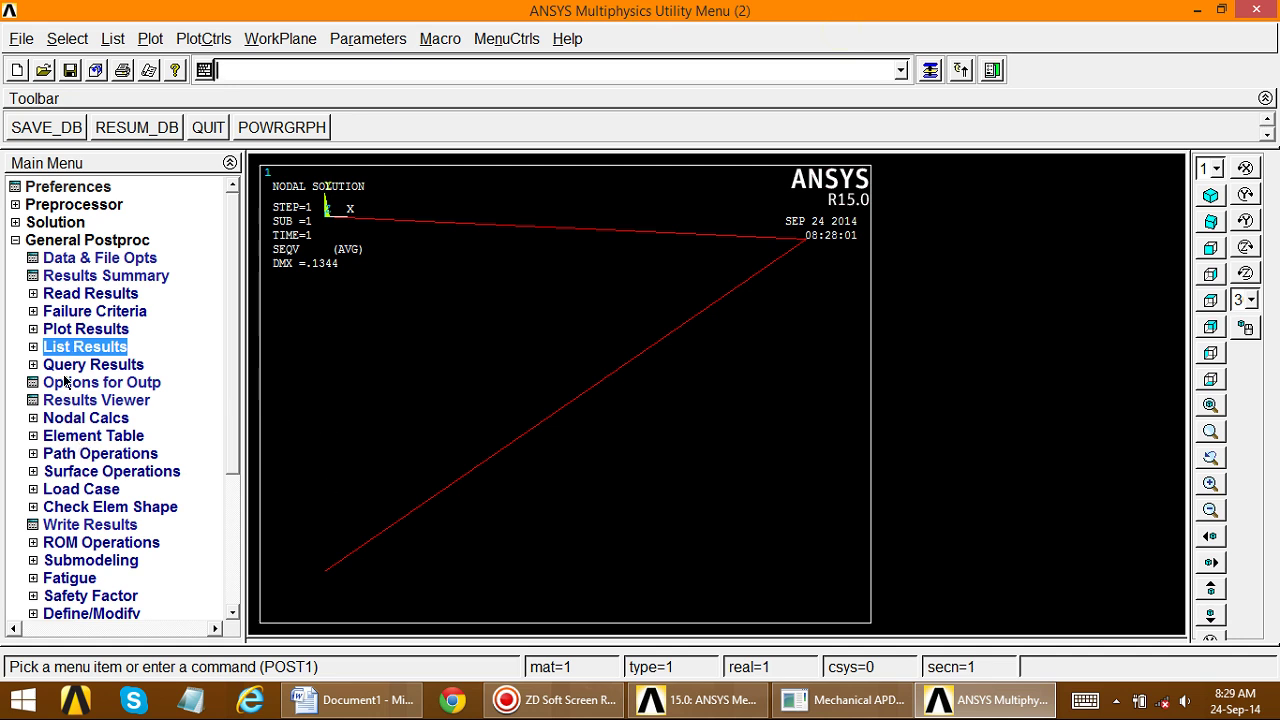
{"action": "left_click", "coordinate": [34, 437]}
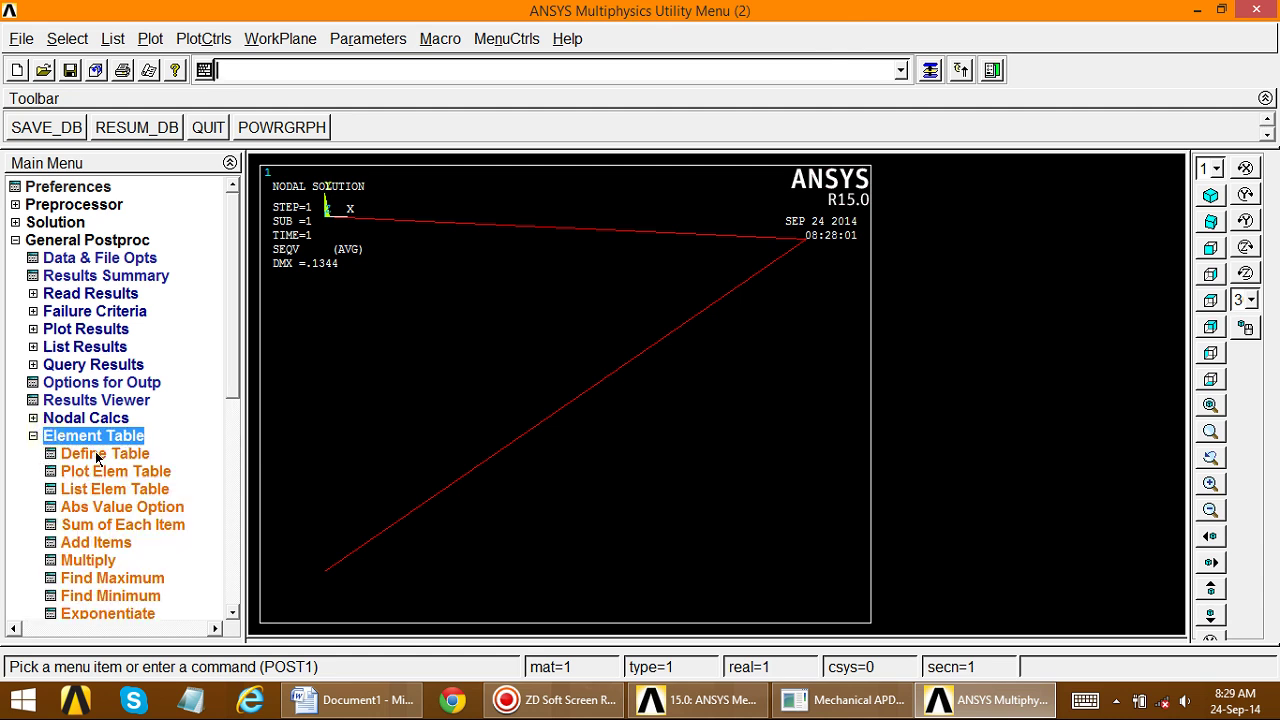
{"action": "left_click", "coordinate": [34, 437]}
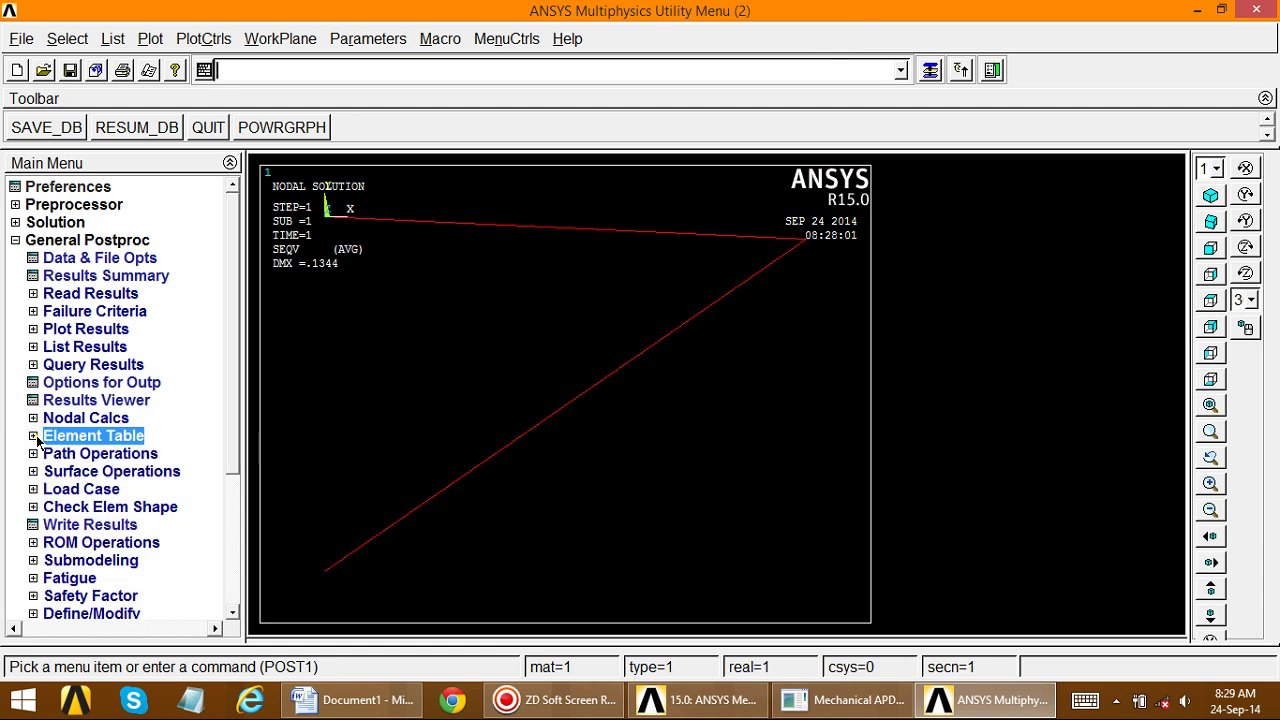
{"action": "left_click", "coordinate": [33, 347]}
{"action": "left_click", "coordinate": [106, 548]}
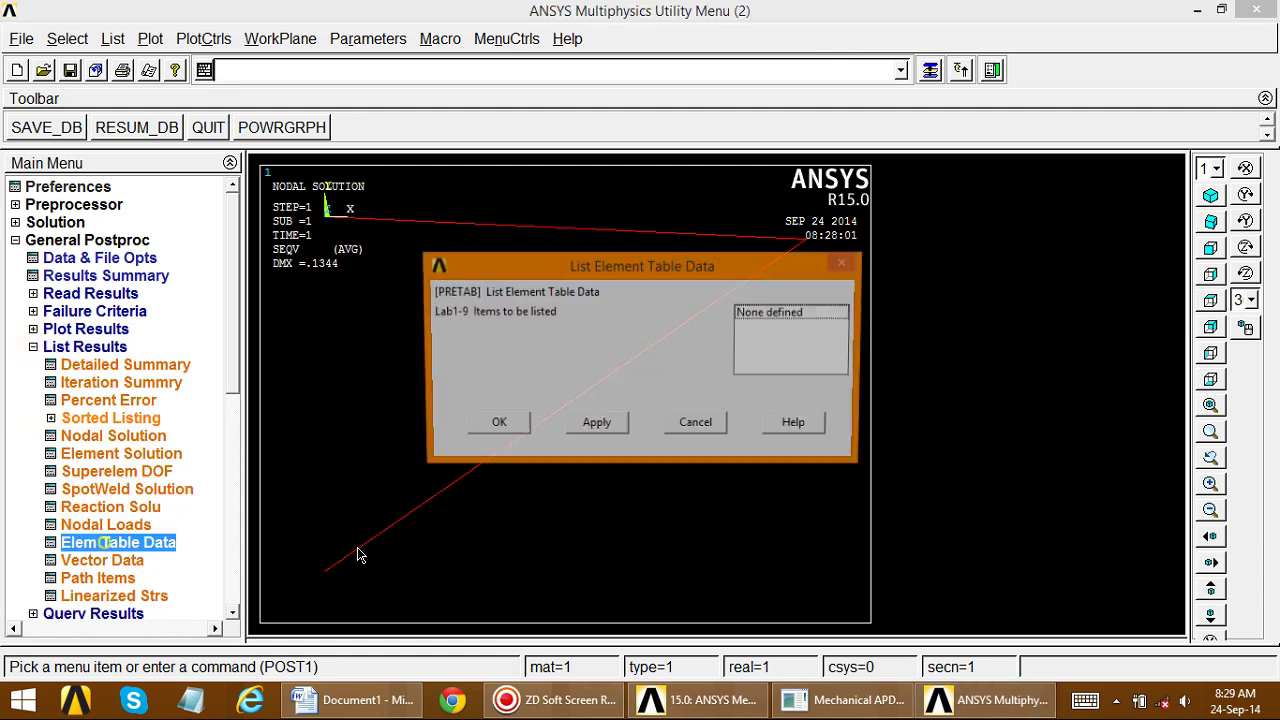
{"action": "left_click", "coordinate": [697, 424]}
{"action": "left_click", "coordinate": [80, 348]}
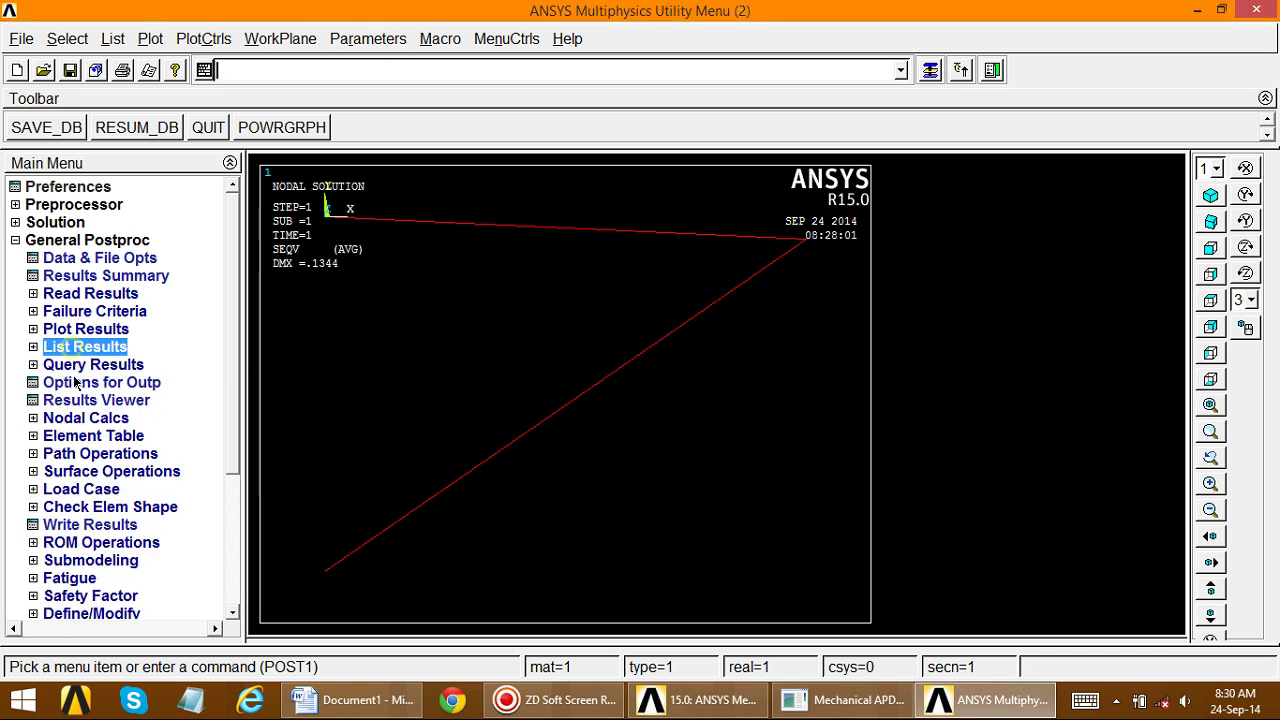
- Define an element table item labelled Stress, using results by sequence number with LS, 1
{"action": "left_click", "coordinate": [93, 436]}
{"action": "left_click", "coordinate": [105, 455]}
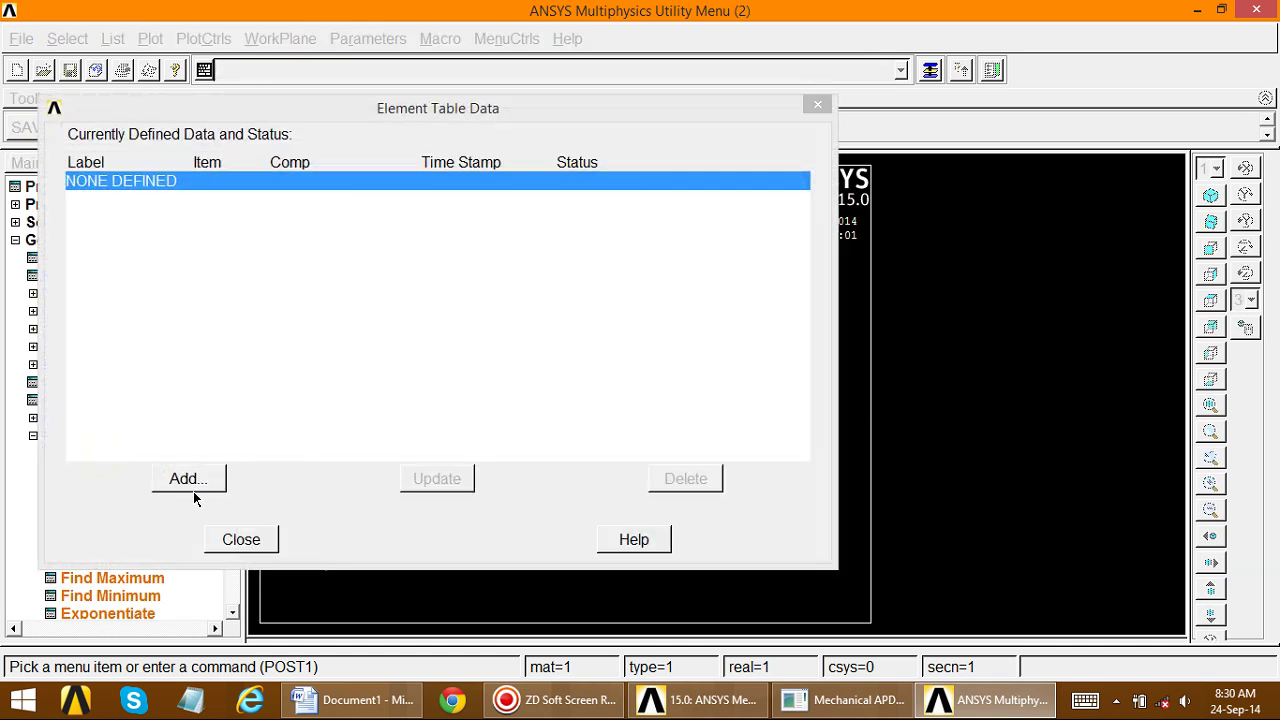
{"action": "left_click", "coordinate": [188, 478]}
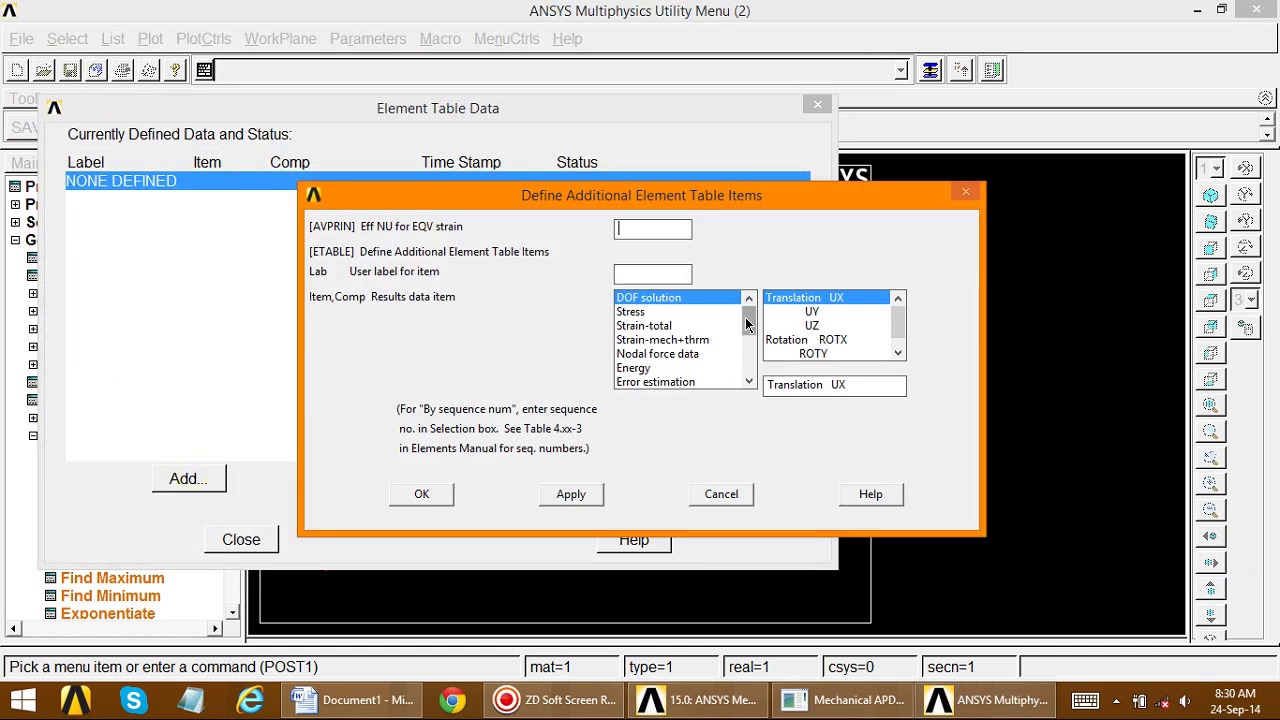
{"action": "left_click_drag", "start_coordinate": [745, 317], "coordinate": [730, 378]}
{"action": "left_click", "coordinate": [684, 382]}
{"action": "left_click", "coordinate": [777, 326]}
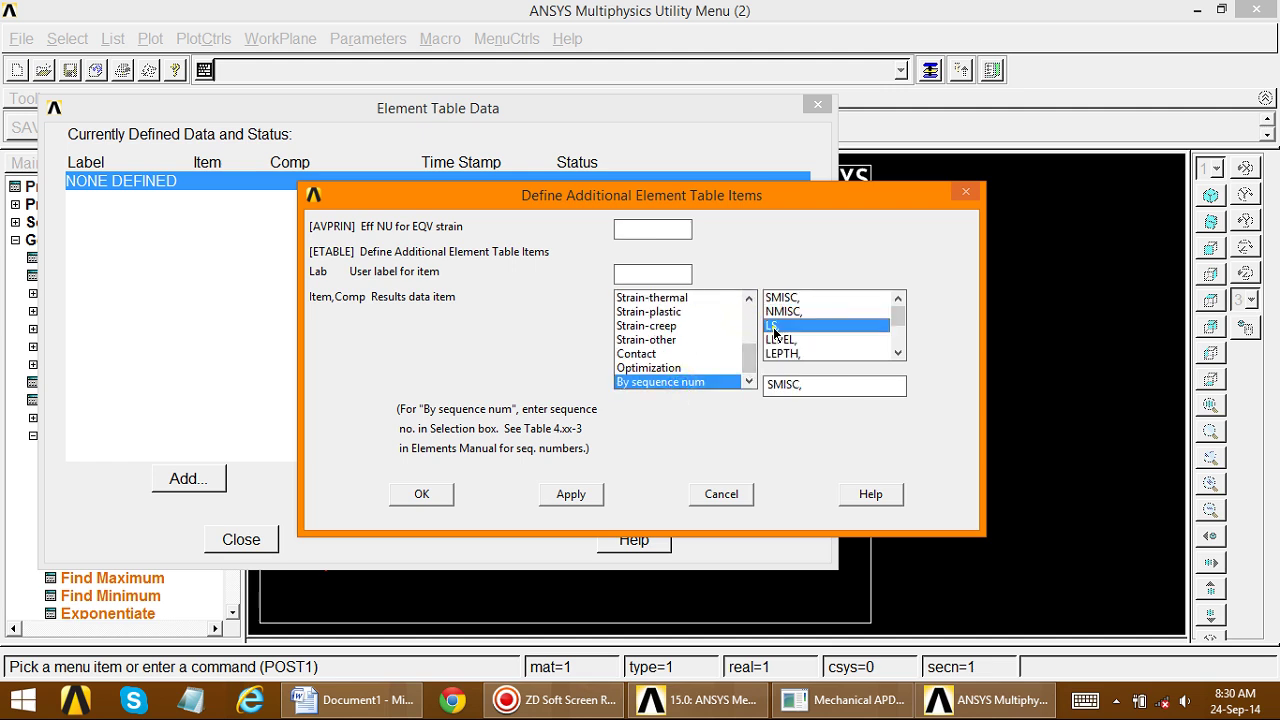
{"action": "left_click", "coordinate": [797, 383]}
{"action": "left_click", "coordinate": [421, 495]}
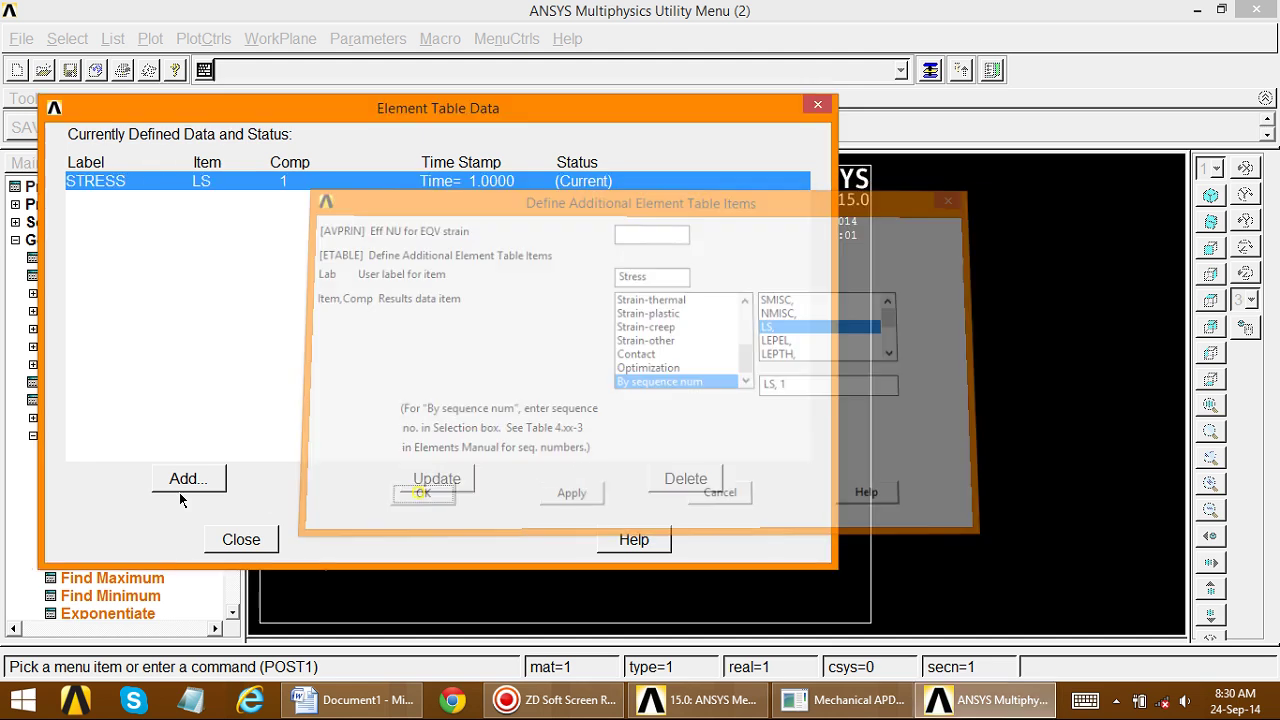
{"action": "left_click", "coordinate": [230, 544]}
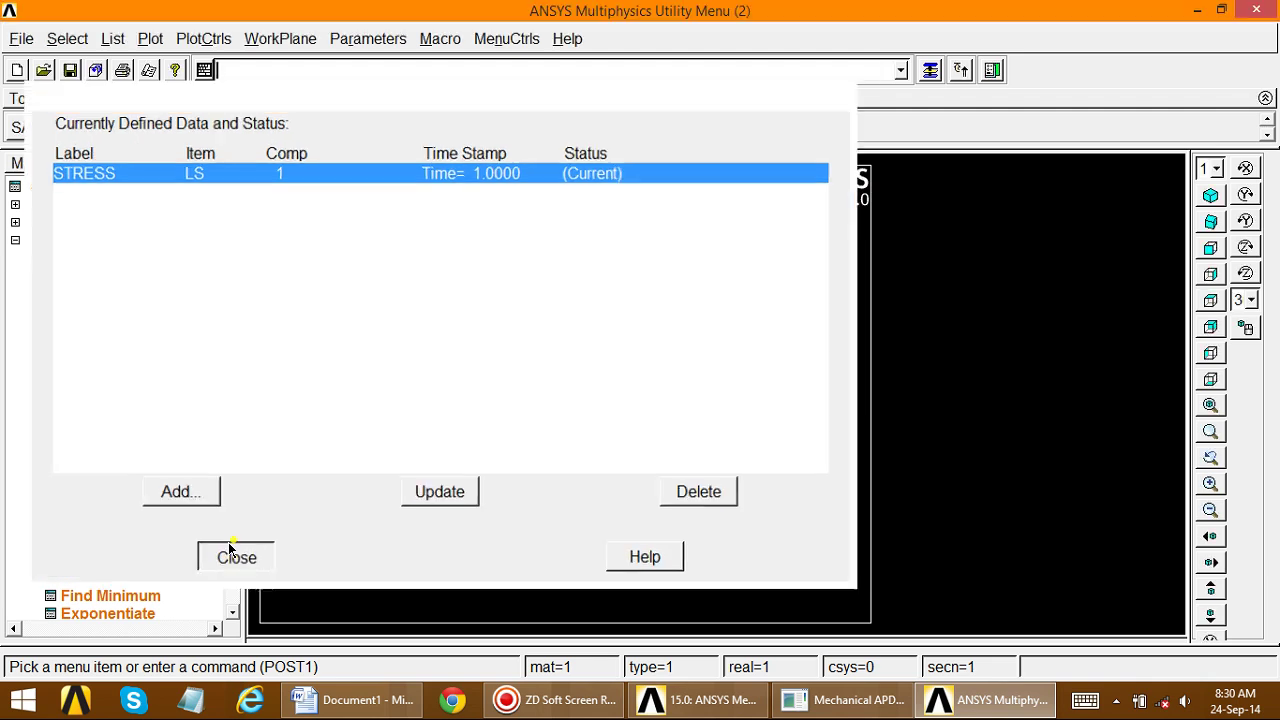
- List the element table data for the STRESS item
{"action": "left_click", "coordinate": [70, 347]}
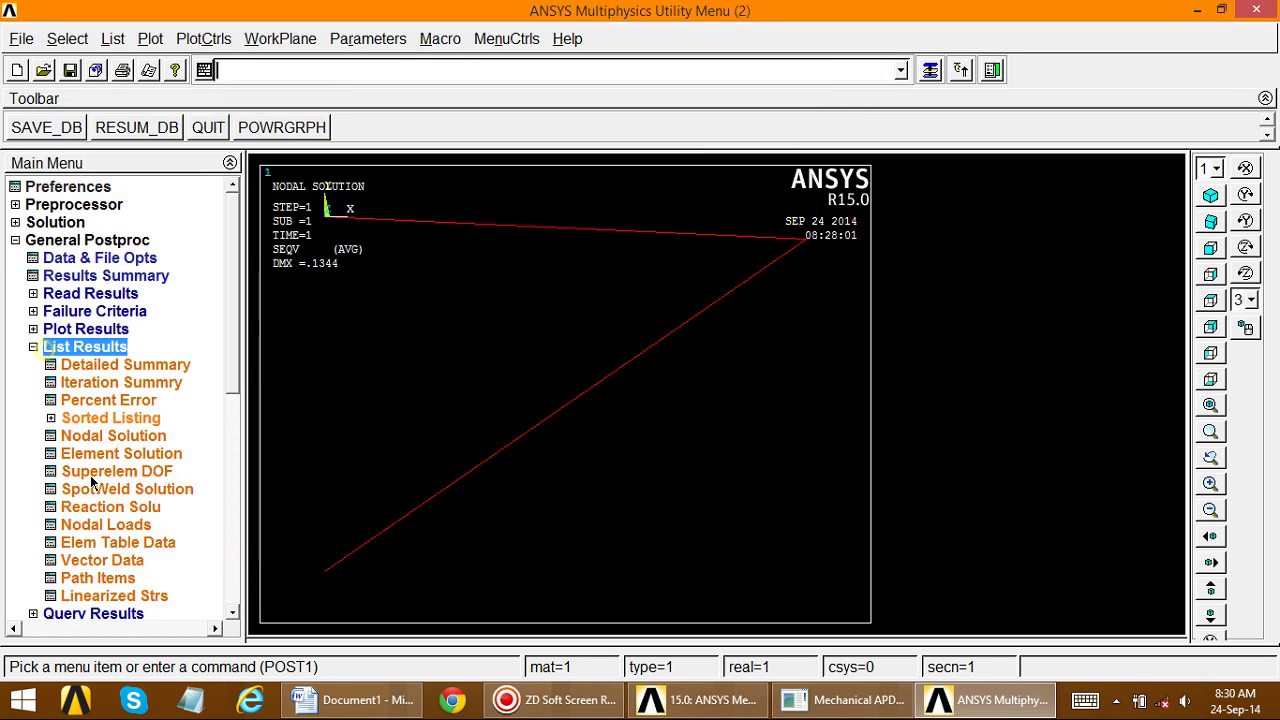
{"action": "left_click", "coordinate": [95, 541]}
{"action": "left_click", "coordinate": [746, 314]}
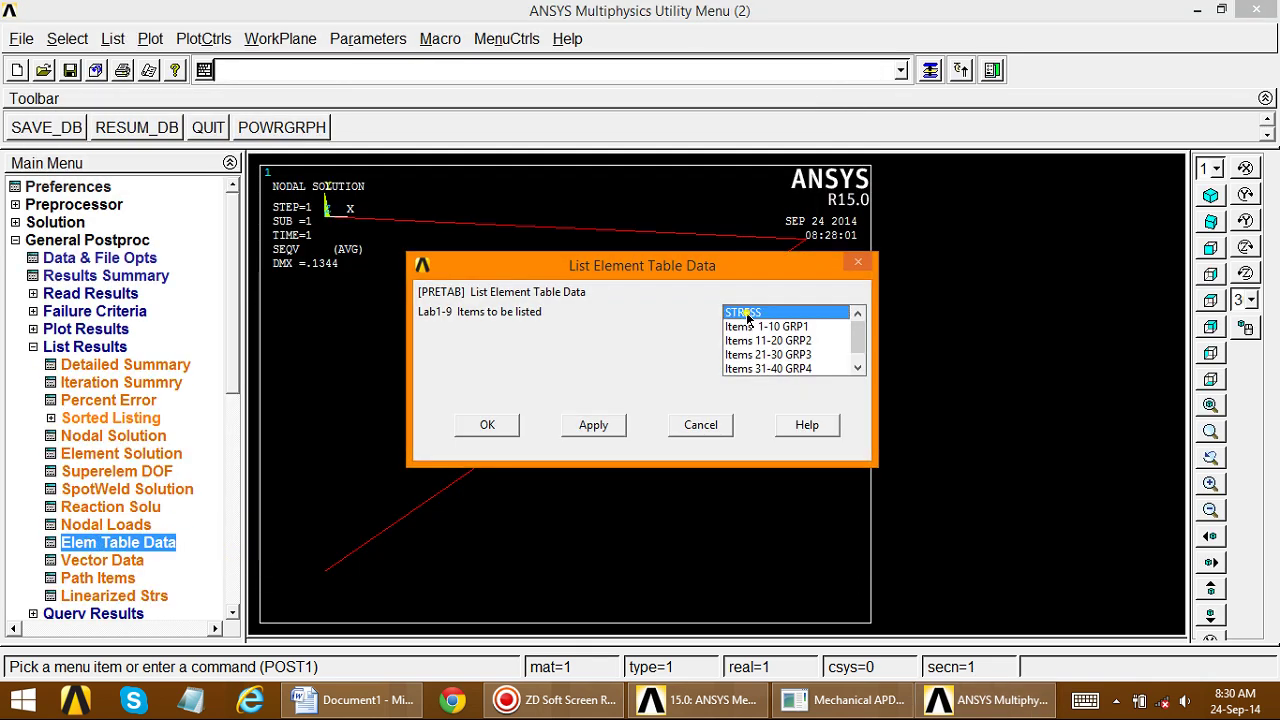
{"action": "left_click", "coordinate": [490, 427]}
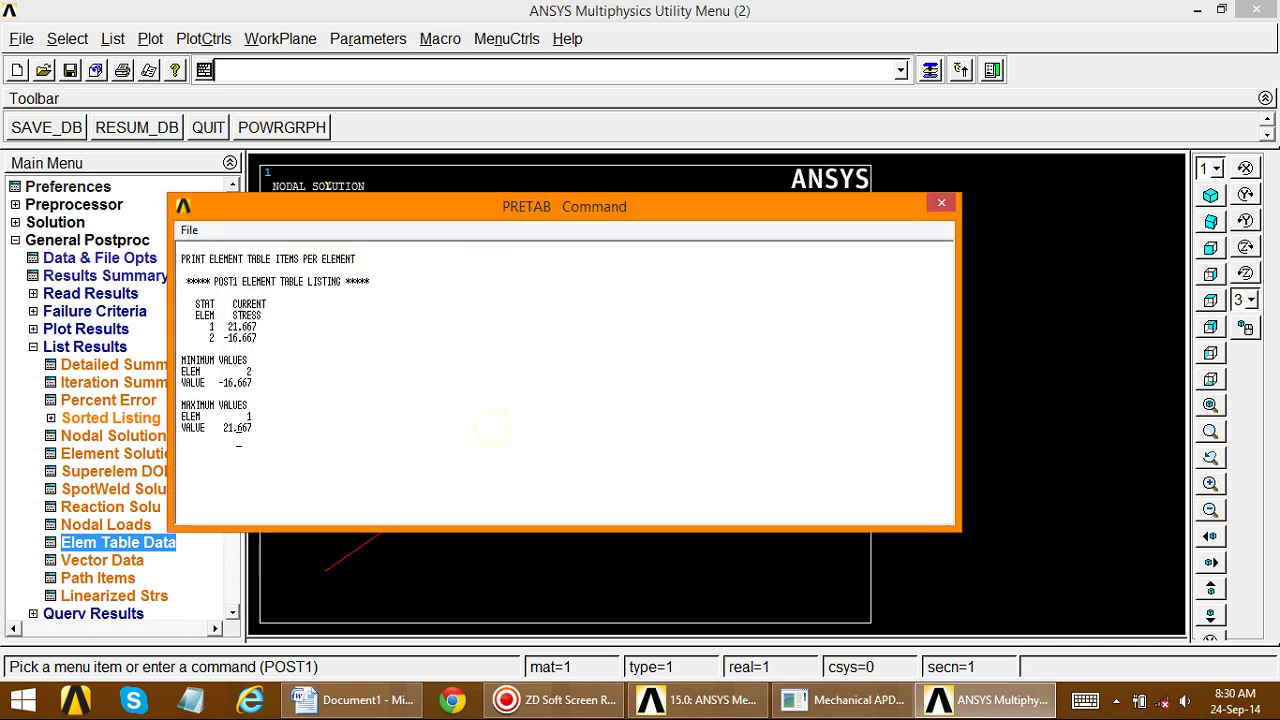
- Save the element stress listing as Stress.lis in folder 2 of Ansys Problems and close the listing
{"action": "left_click", "coordinate": [189, 230]}
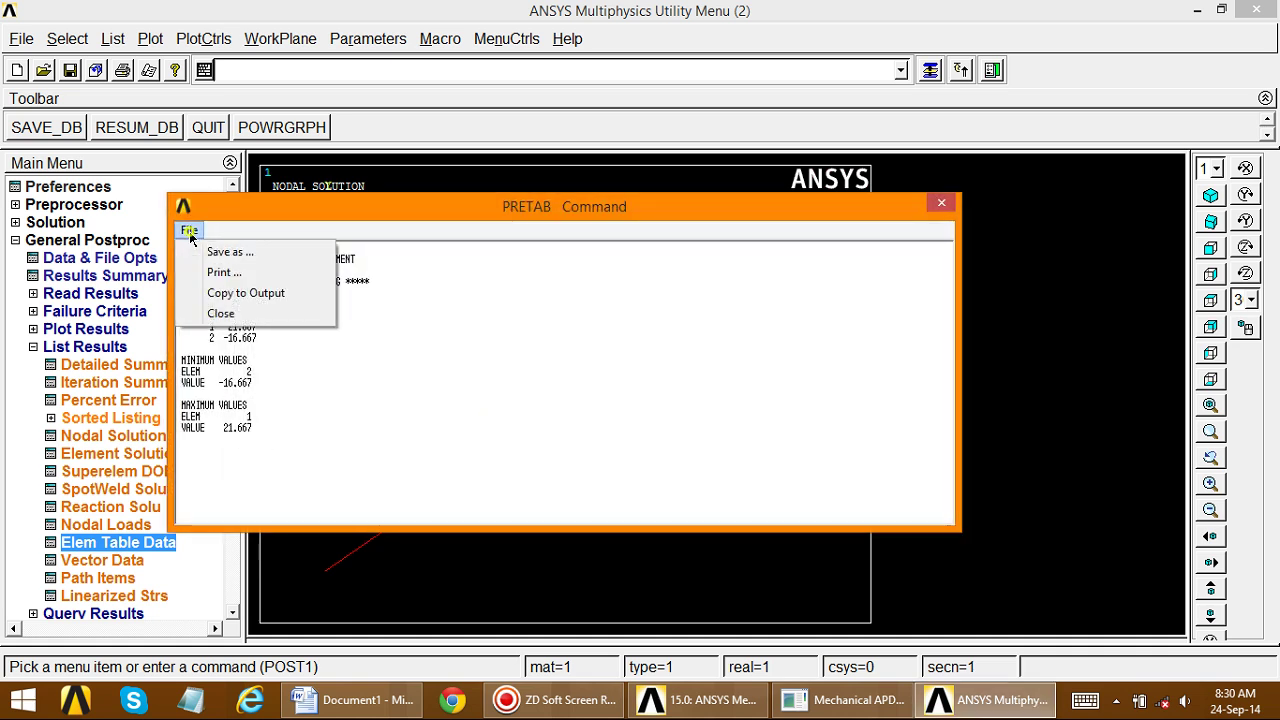
{"action": "left_click", "coordinate": [222, 252]}
{"action": "left_click", "coordinate": [338, 552]}
{"action": "key", "text": "BackSpace"}
{"action": "key", "text": "BackSpace"}
{"action": "key", "text": "BackSpace"}
{"action": "key", "text": "BackSpace"}
{"action": "key", "text": "BackSpace"}
{"action": "key", "text": "BackSpace"}
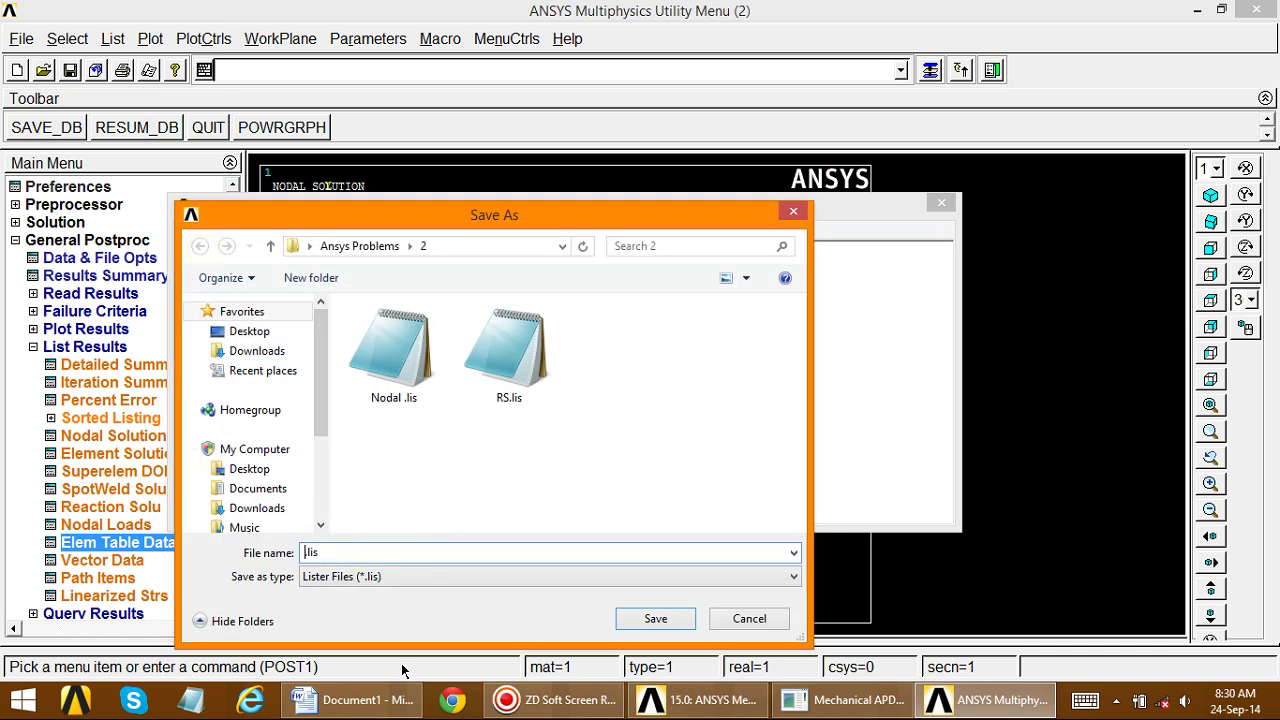
{"action": "type", "text": "Stress"}
{"action": "left_click", "coordinate": [630, 618]}
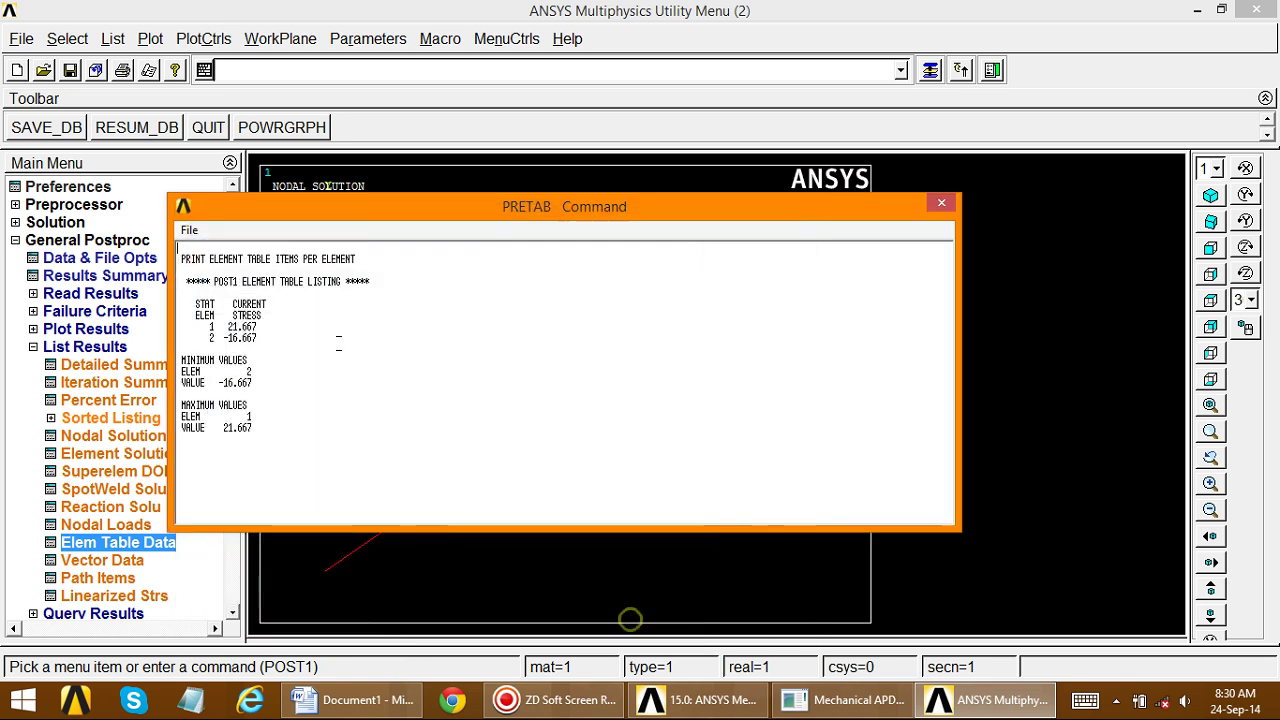
{"action": "left_click", "coordinate": [938, 205]}
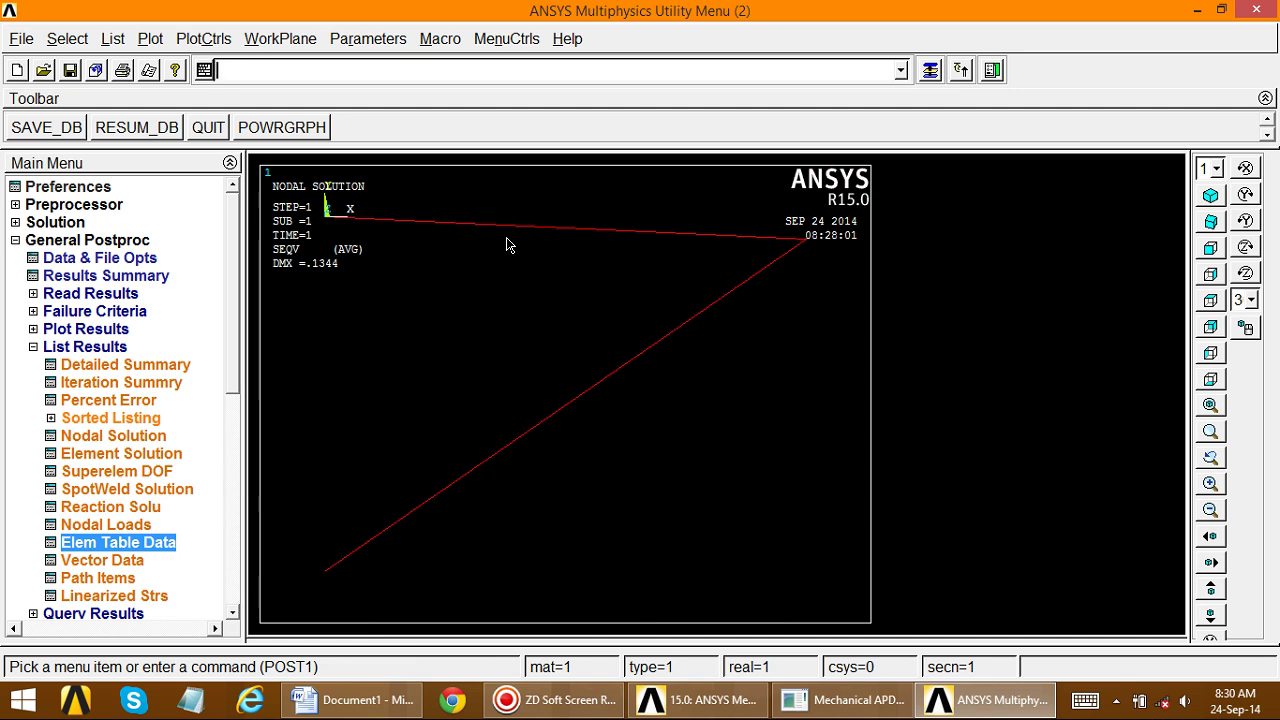
- Save the model database under the current jobname
{"action": "left_click", "coordinate": [21, 42]}
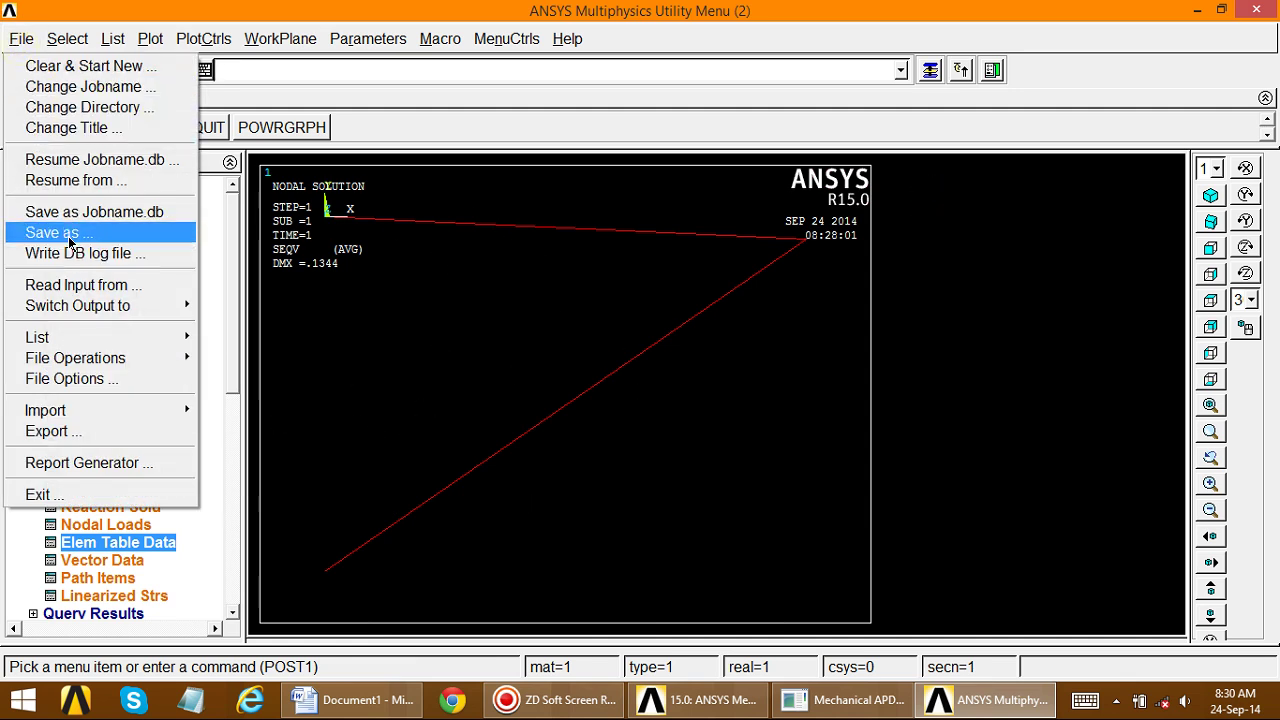
{"action": "left_click", "coordinate": [98, 211]}
{"action": "left_click", "coordinate": [42, 130]}
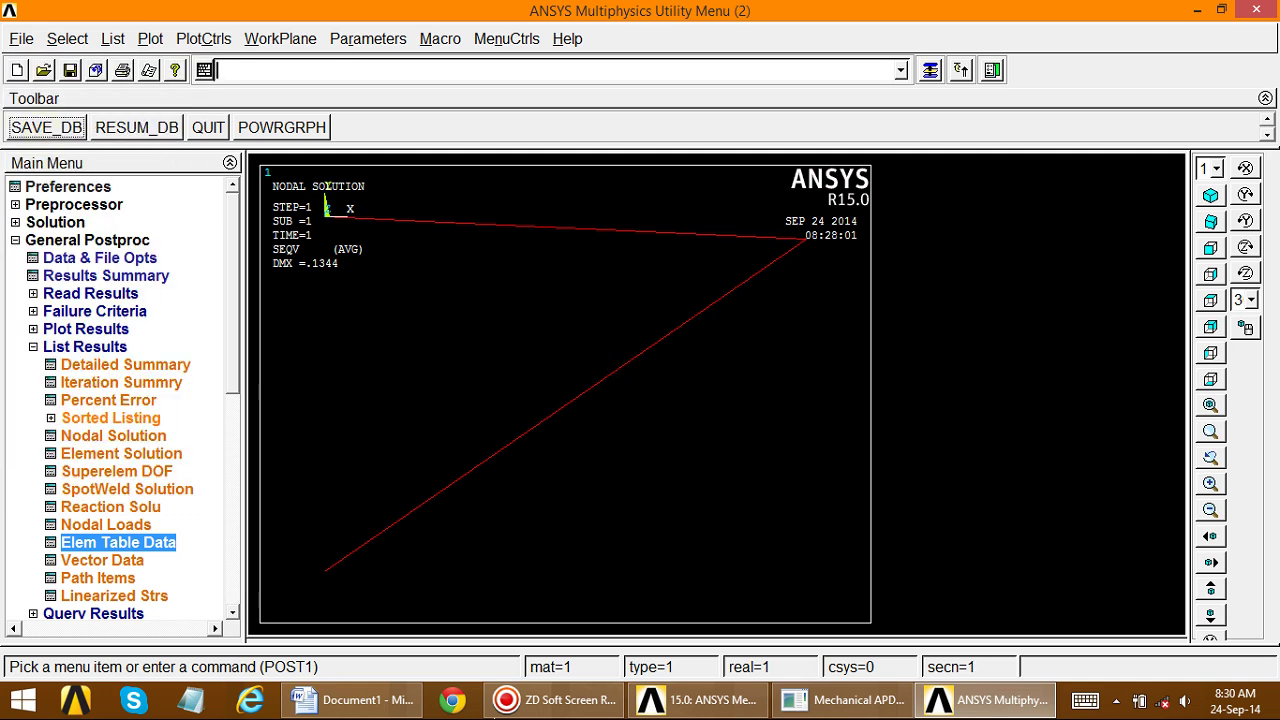